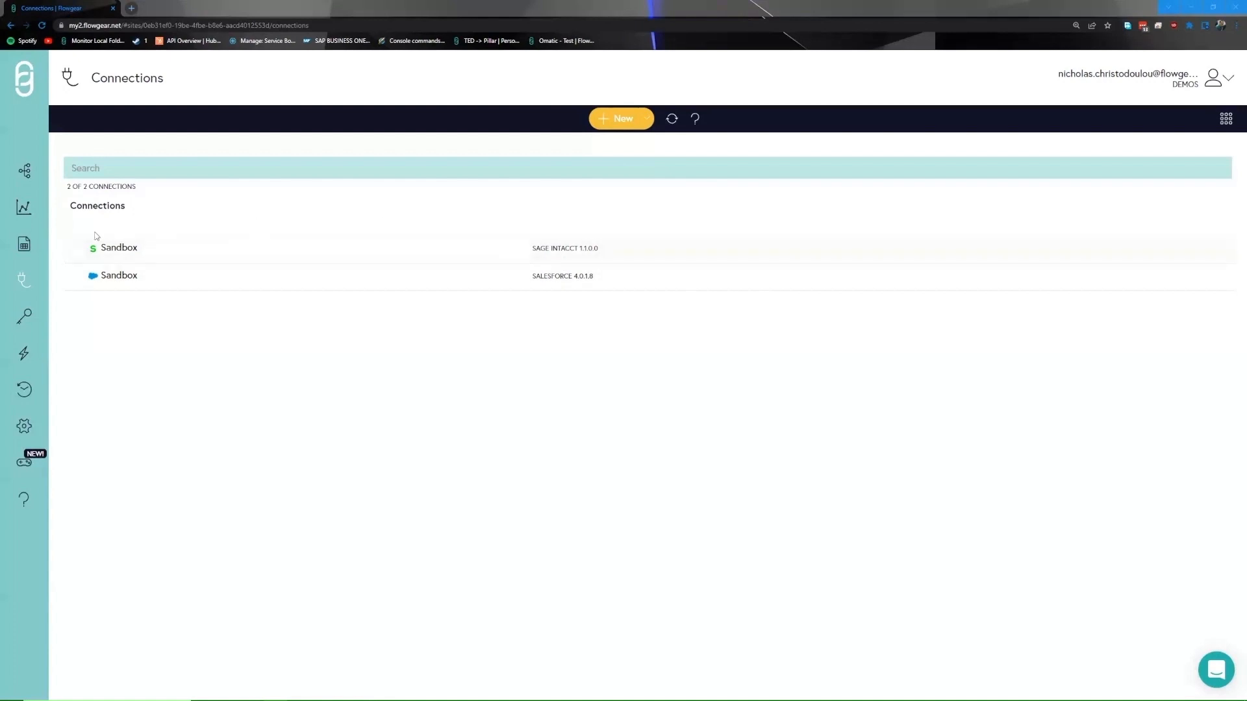
pyautogui.click(26, 172)
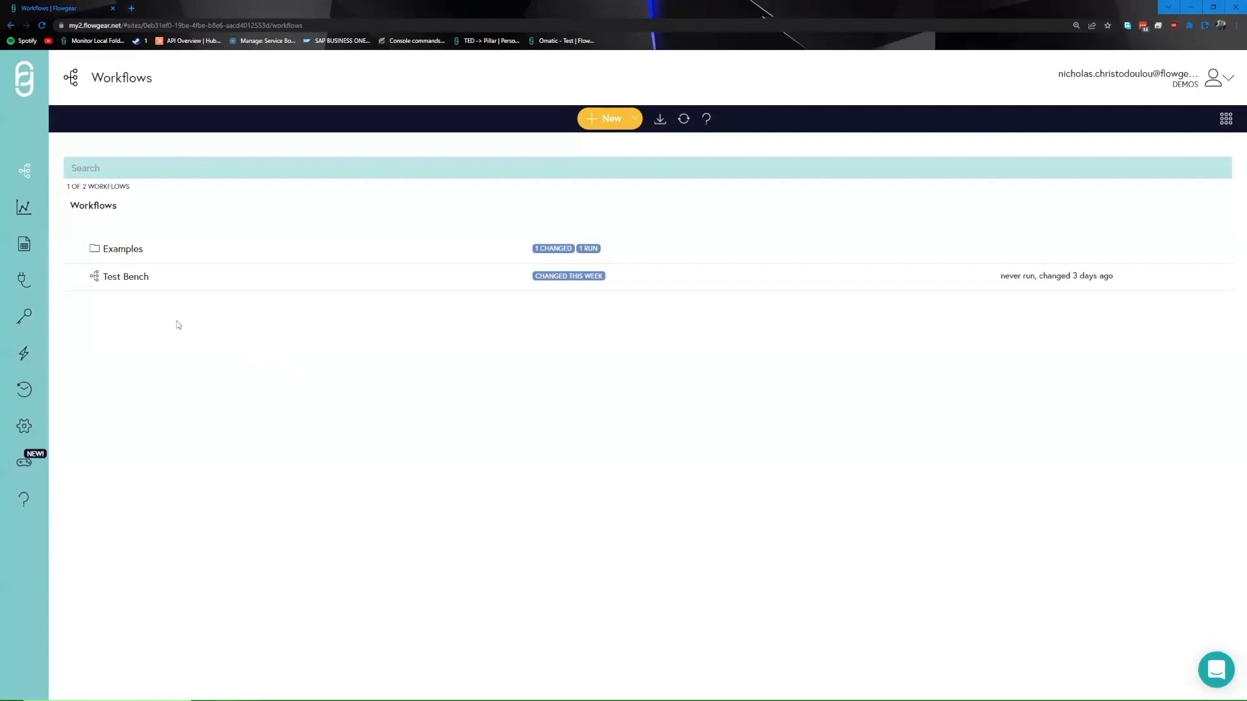
pyautogui.click(28, 287)
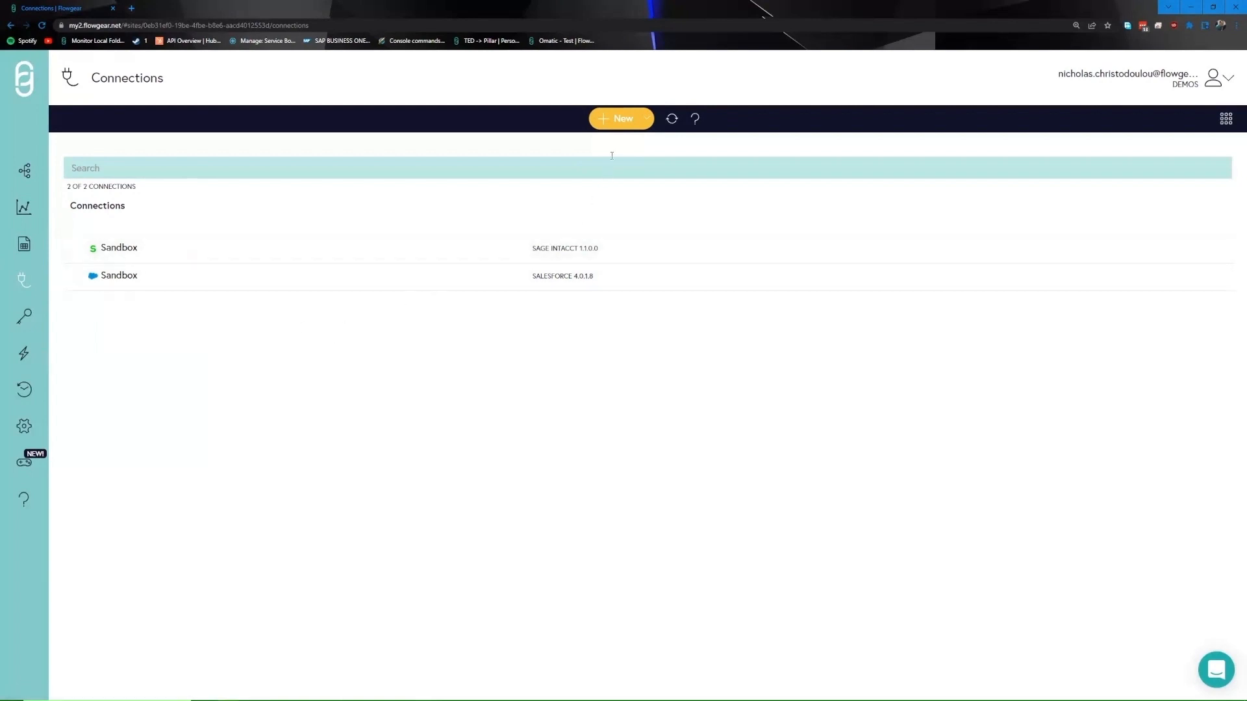
# Create a new connection whose node is ConnectWise Manage, chosen from the connector nodes.
pyautogui.click(616, 120)
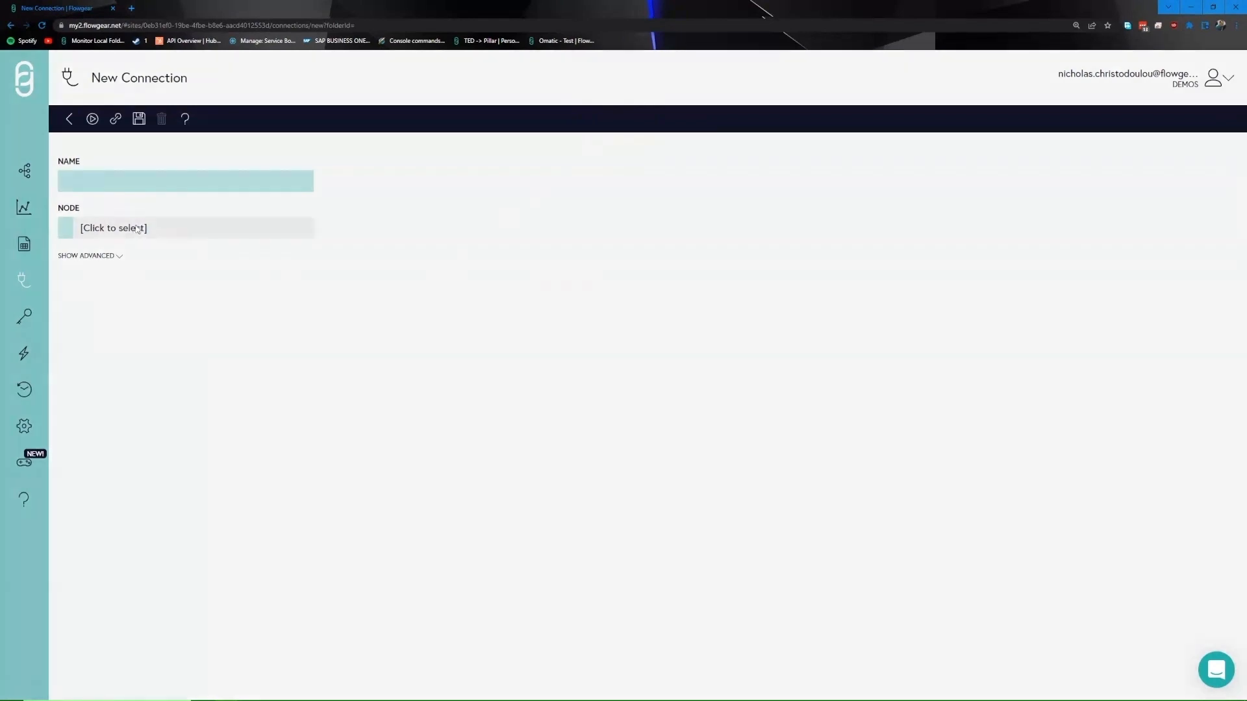
pyautogui.click(136, 229)
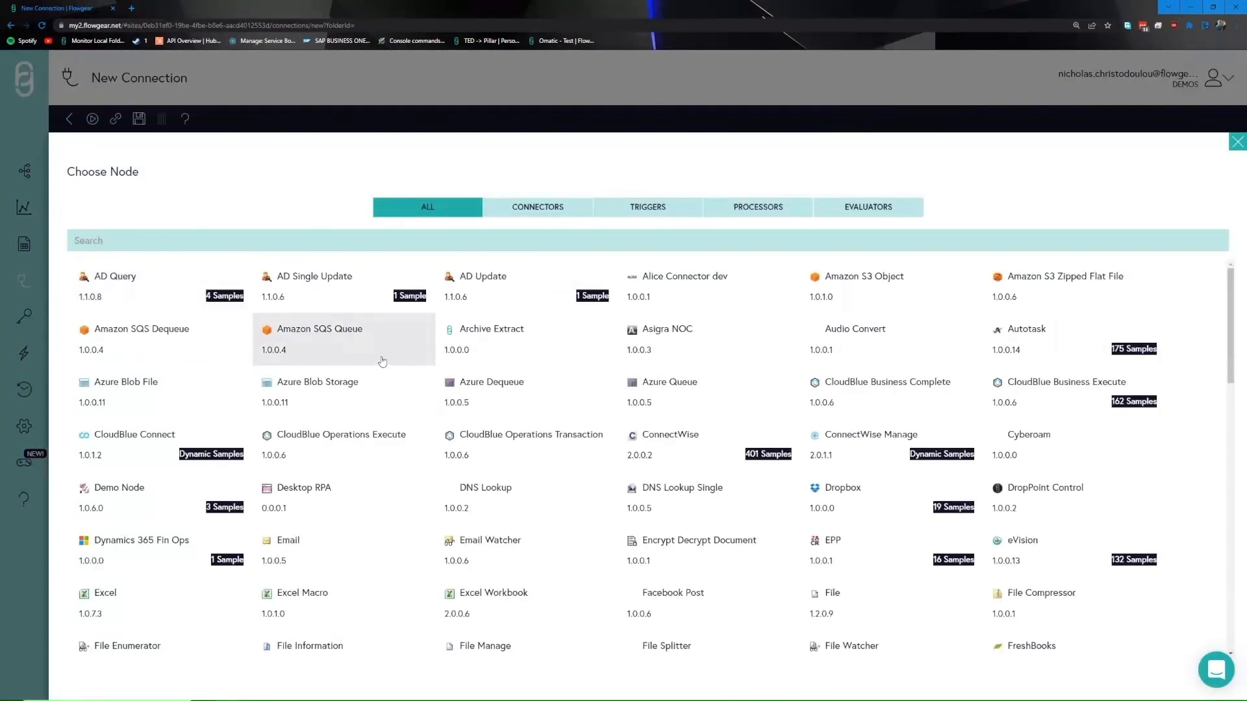
pyautogui.click(548, 205)
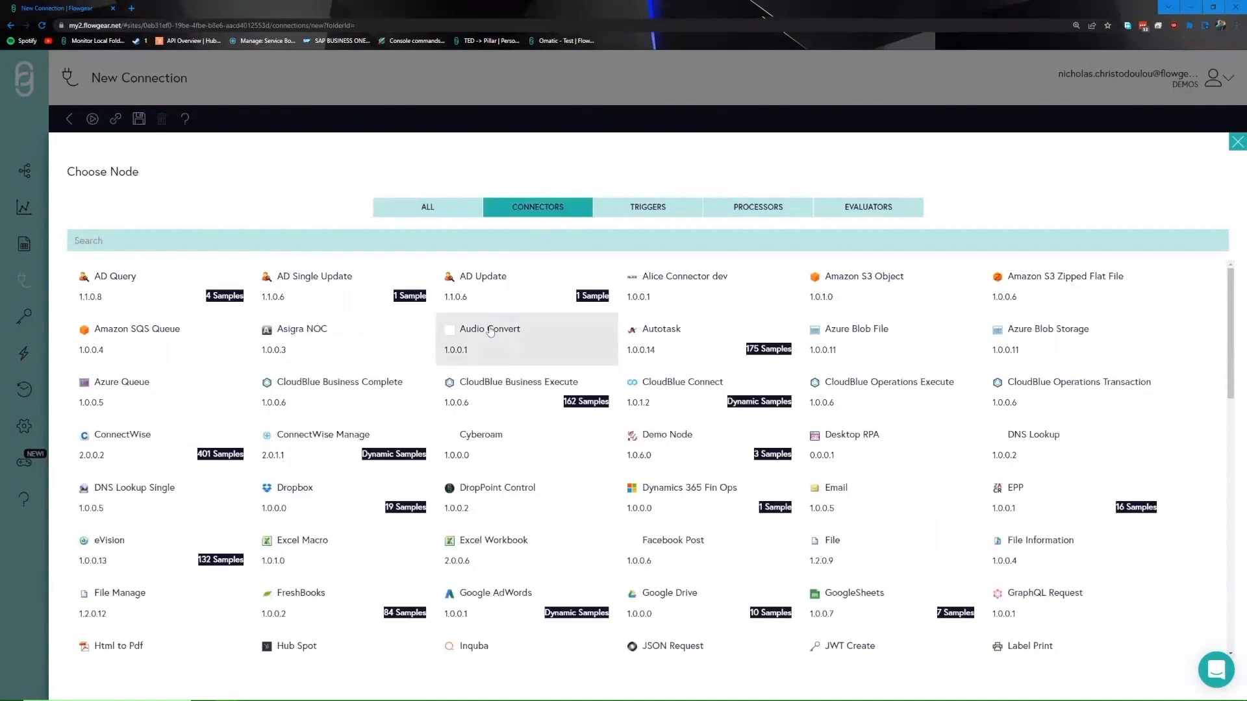
pyautogui.click(353, 444)
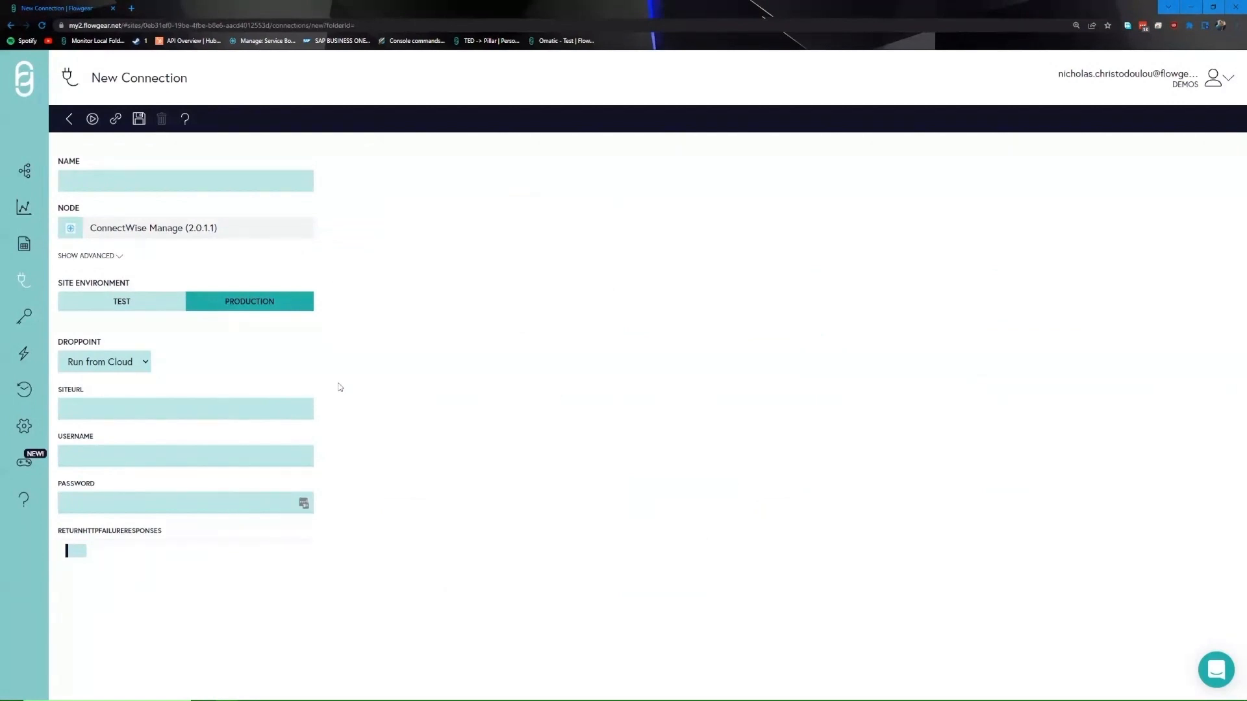
# Switch the connection's site environment to TEST, then move on via DropPoints to Workflows.
pyautogui.click(129, 302)
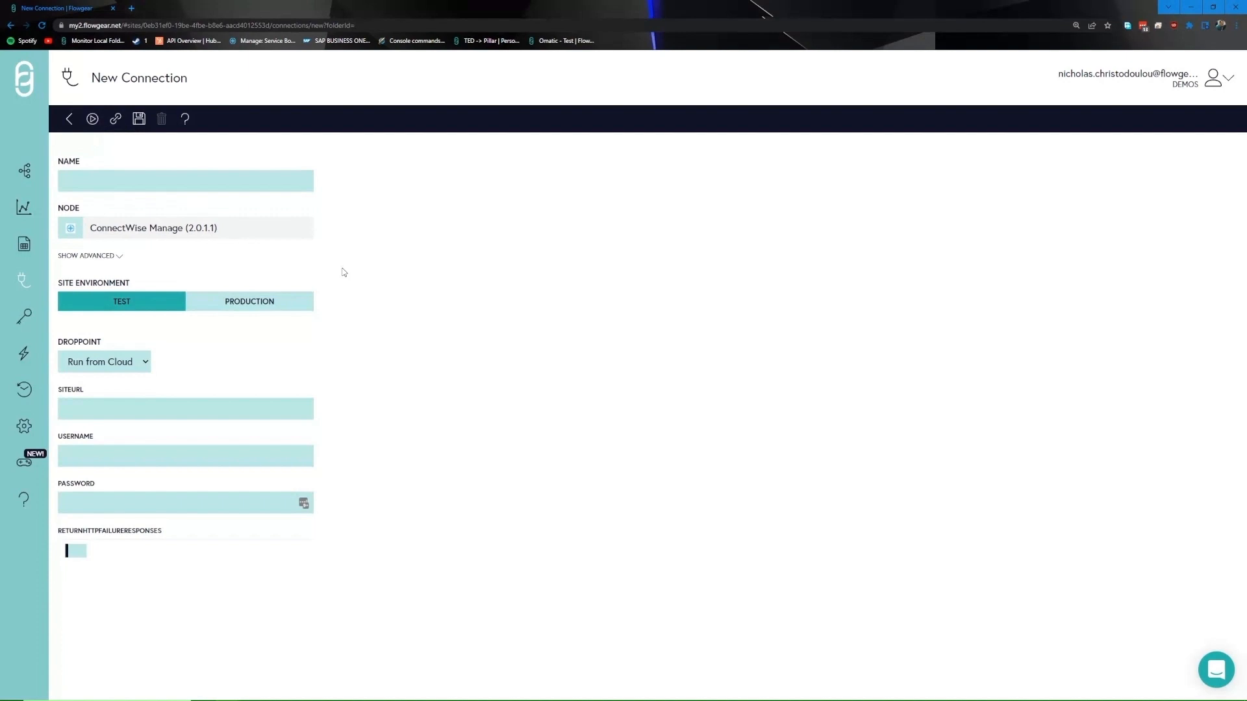
pyautogui.click(24, 354)
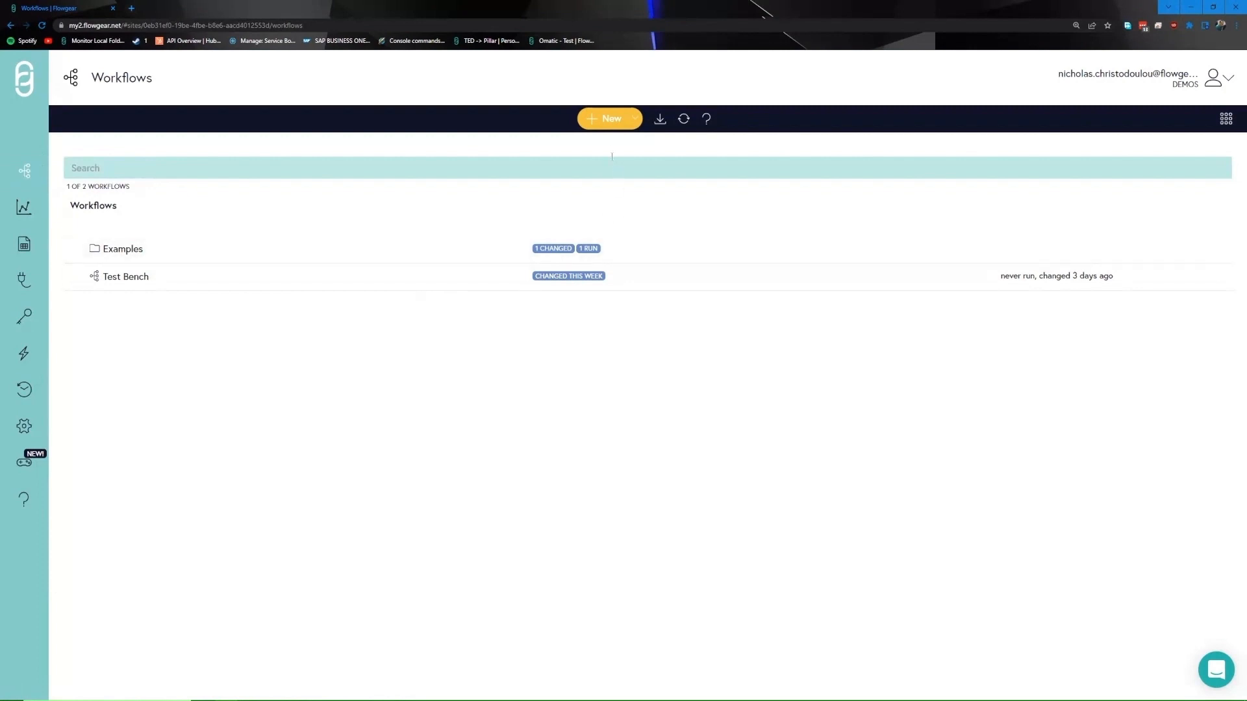
# Create a new blank workflow named 'Test Workflow'.
pyautogui.click(609, 123)
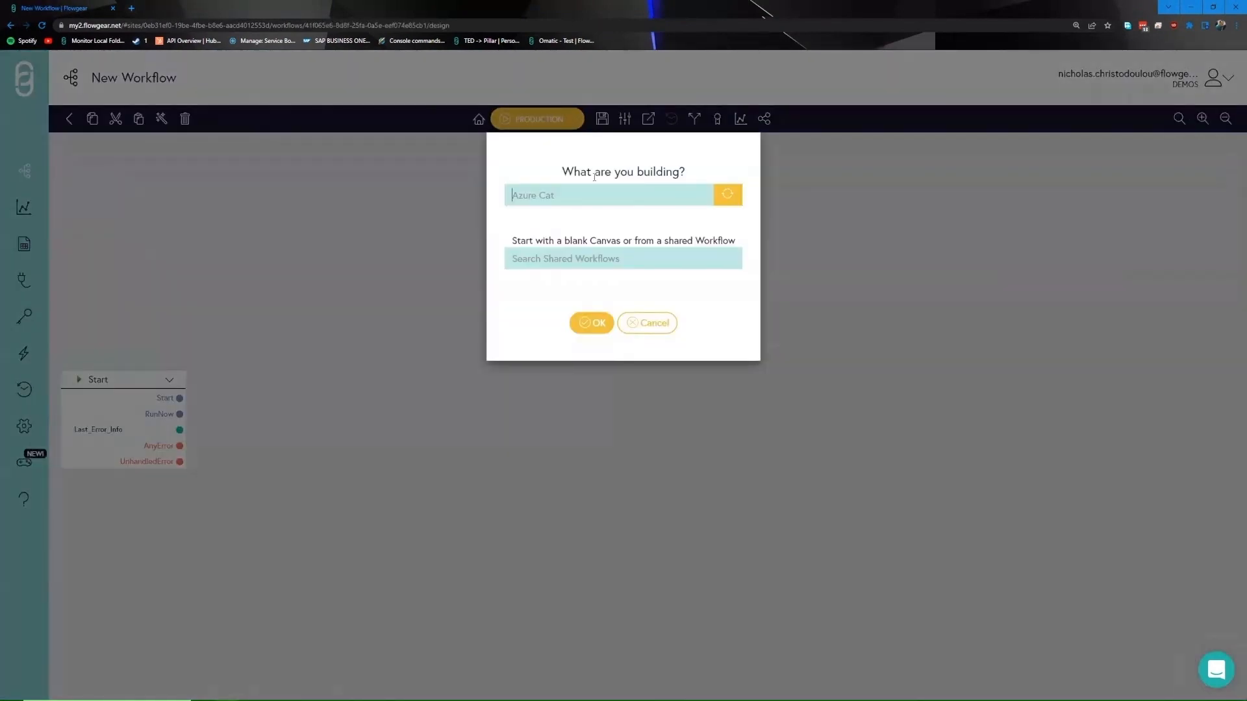
pyautogui.write('Test Workflow')
pyautogui.click(590, 322)
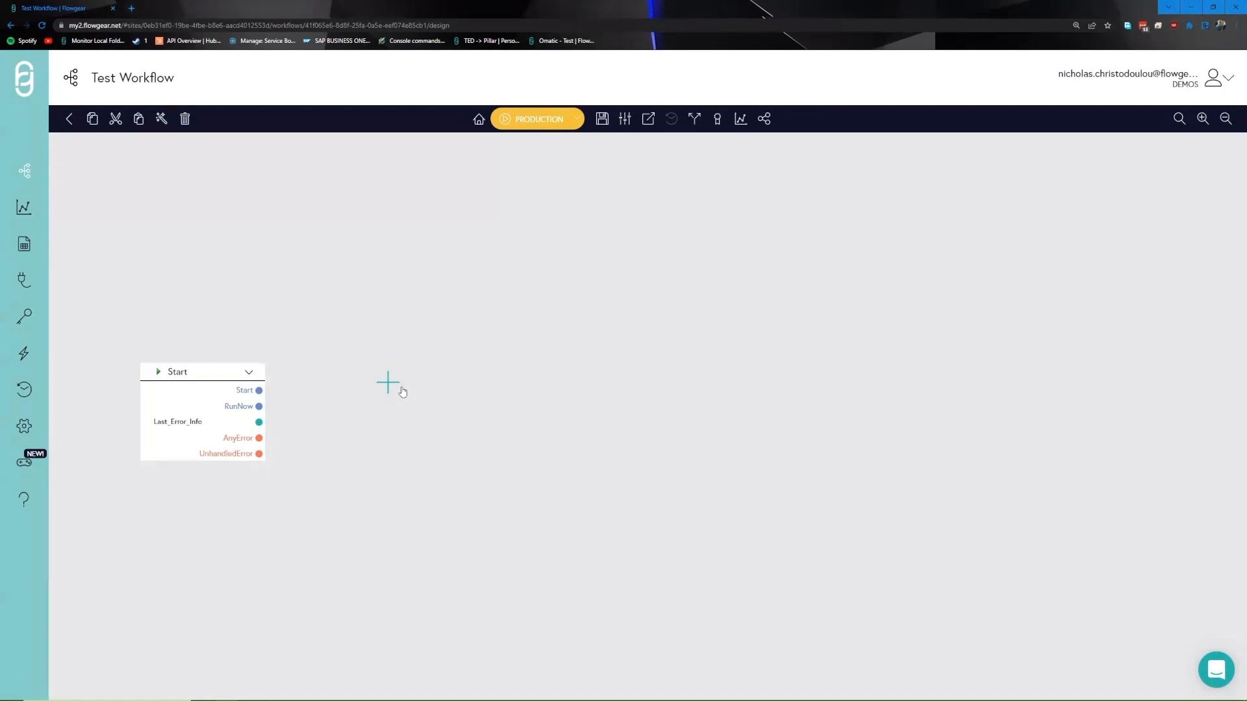
# Open the node chooser on the canvas and filter it to connectors, then to triggers.
pyautogui.click(402, 390)
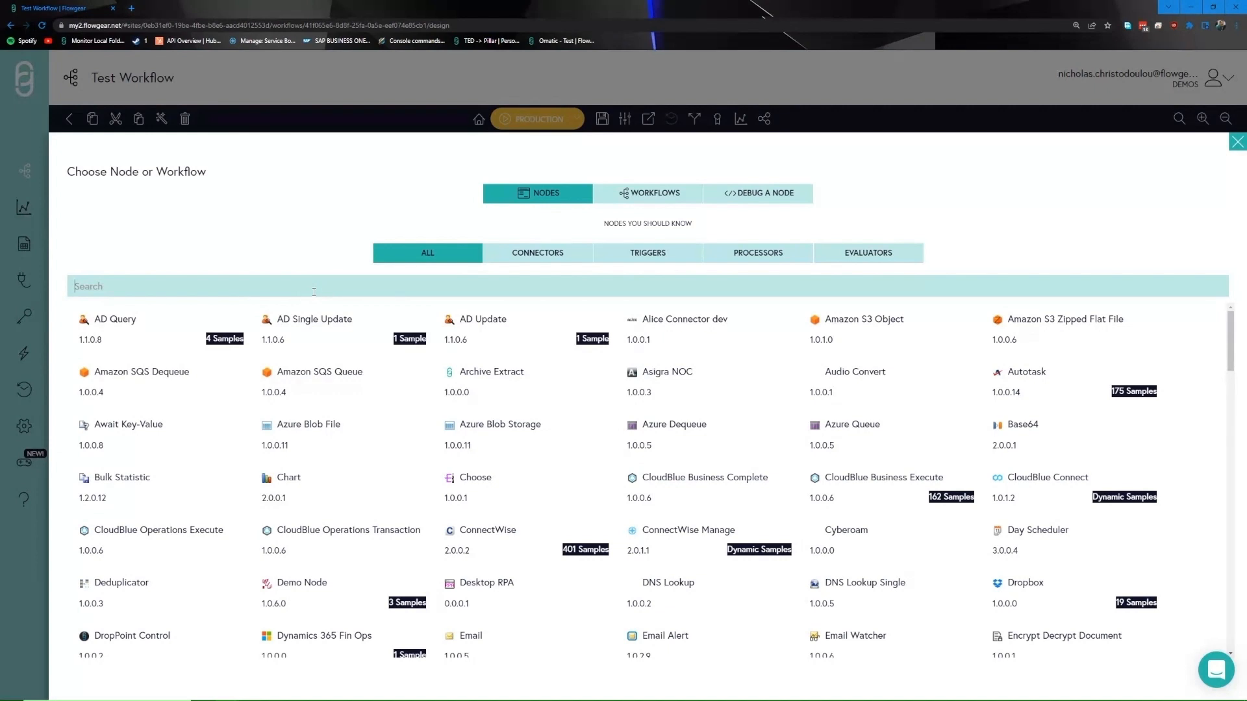
pyautogui.click(536, 254)
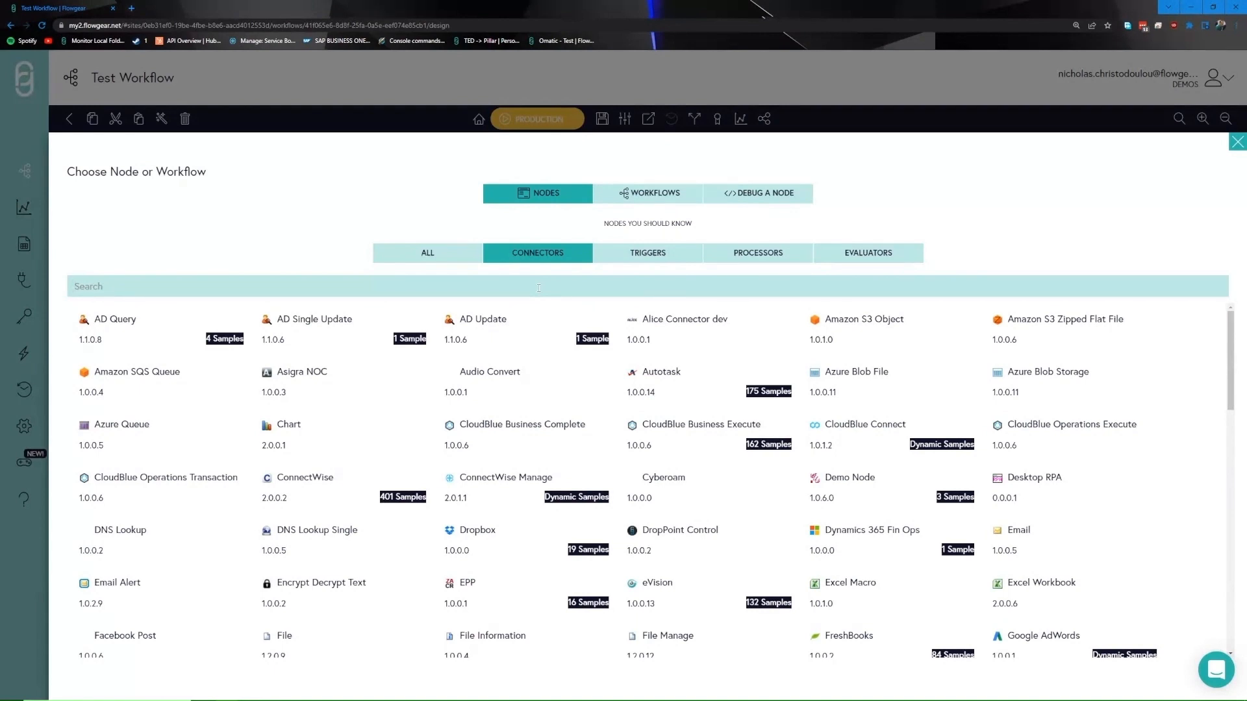
pyautogui.click(631, 257)
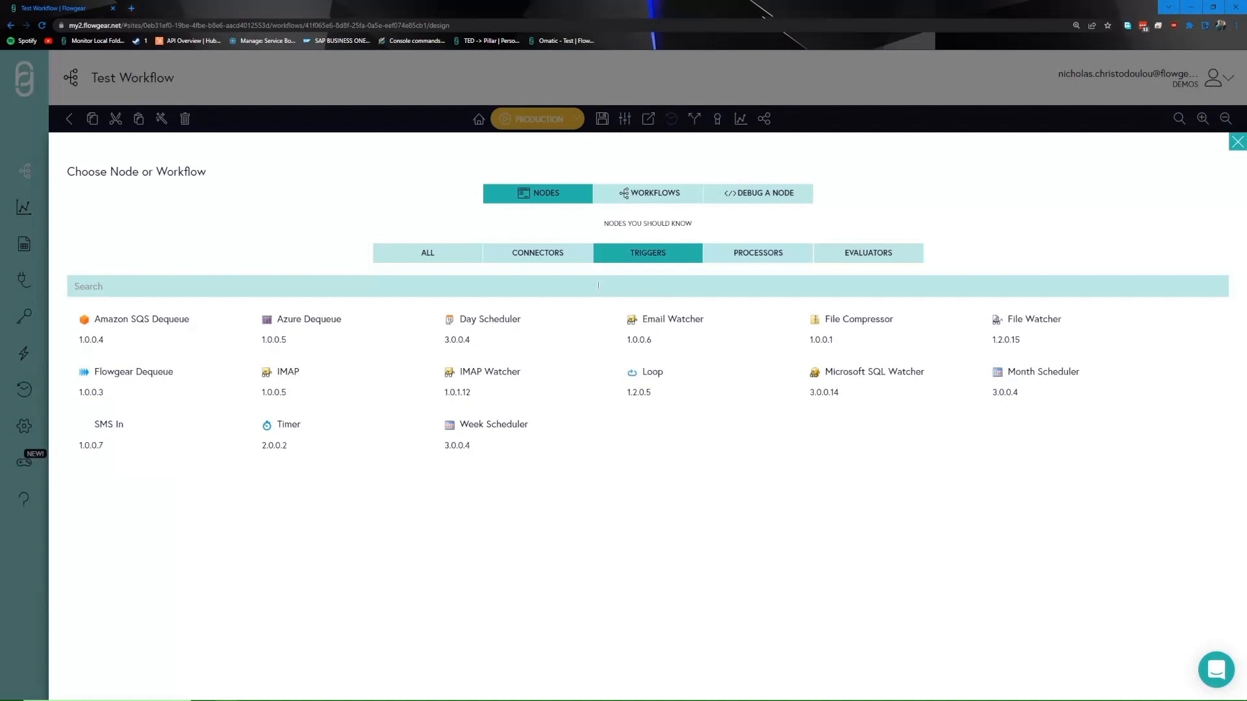
# Browse the processor and evaluator nodes, then return from the slide to start a new workflow.
pyautogui.click(772, 259)
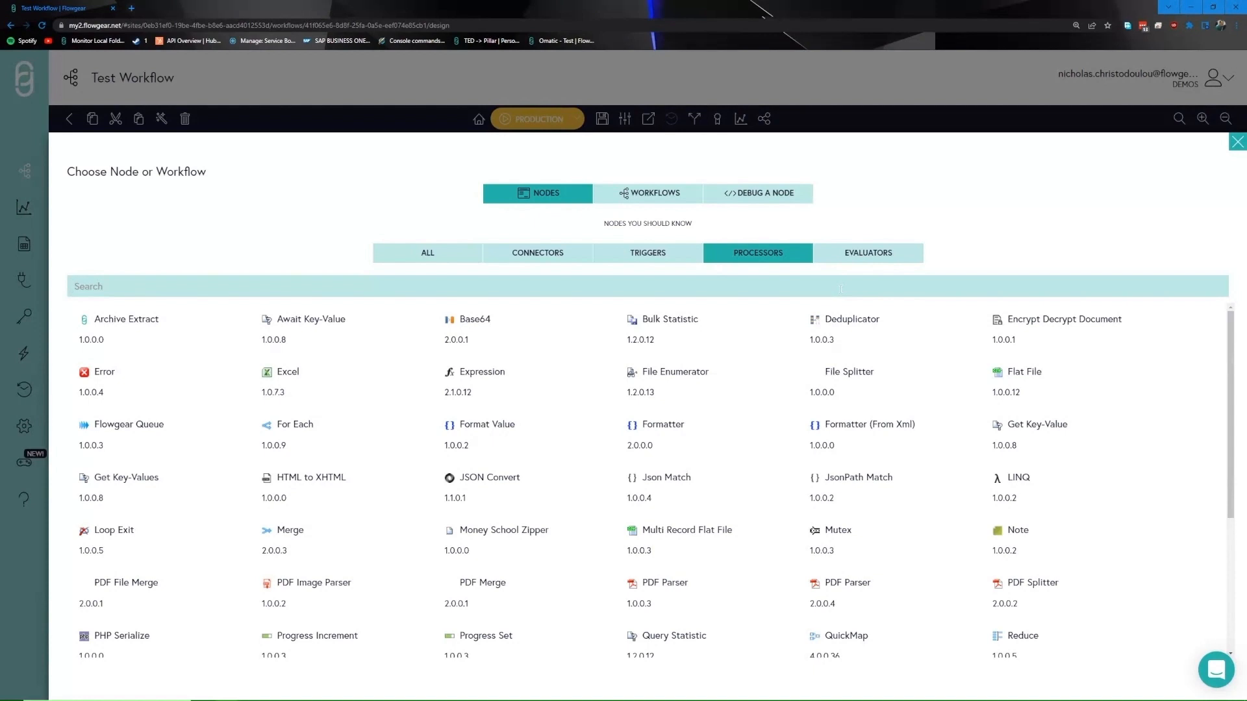
pyautogui.click(868, 256)
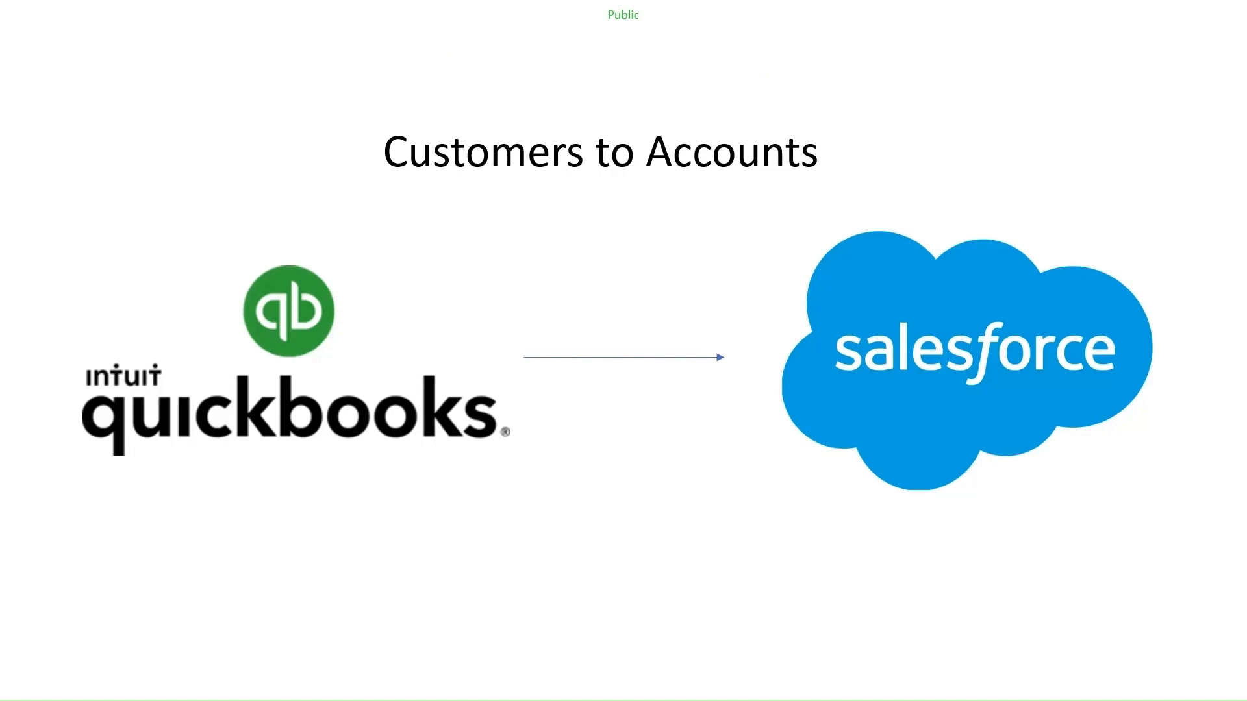
pyautogui.hotkey('alt', 'Tab')
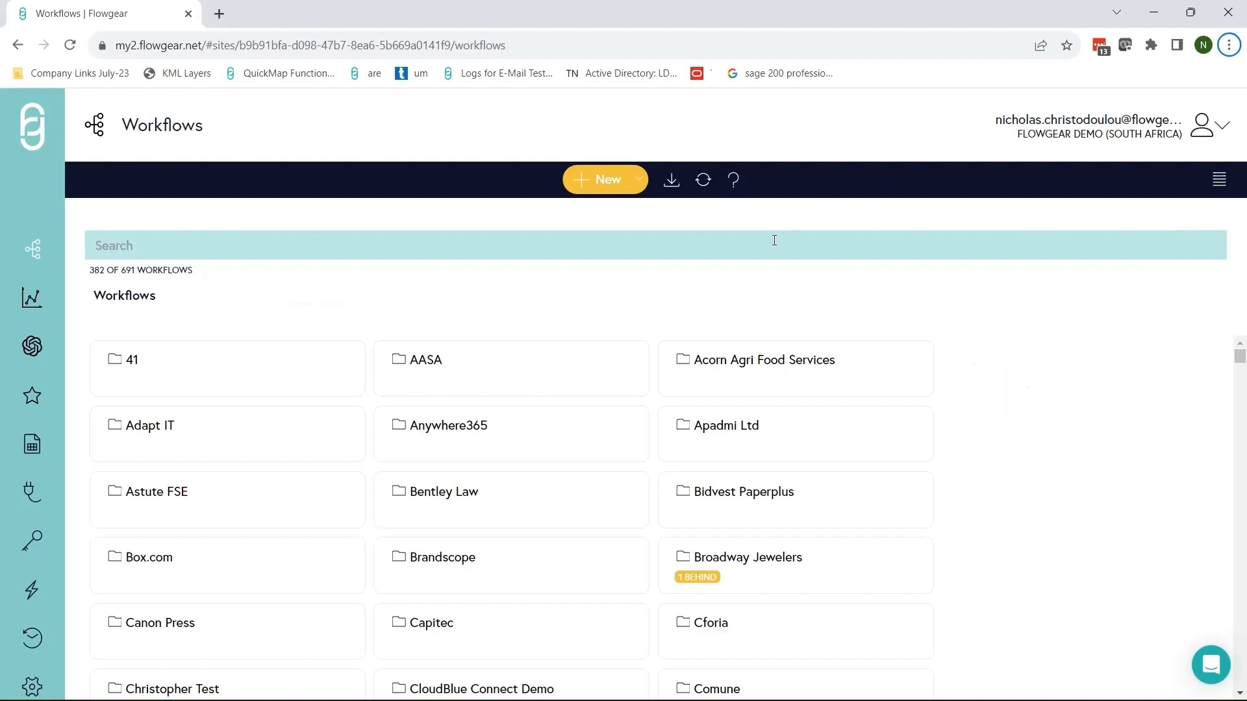
pyautogui.click(604, 182)
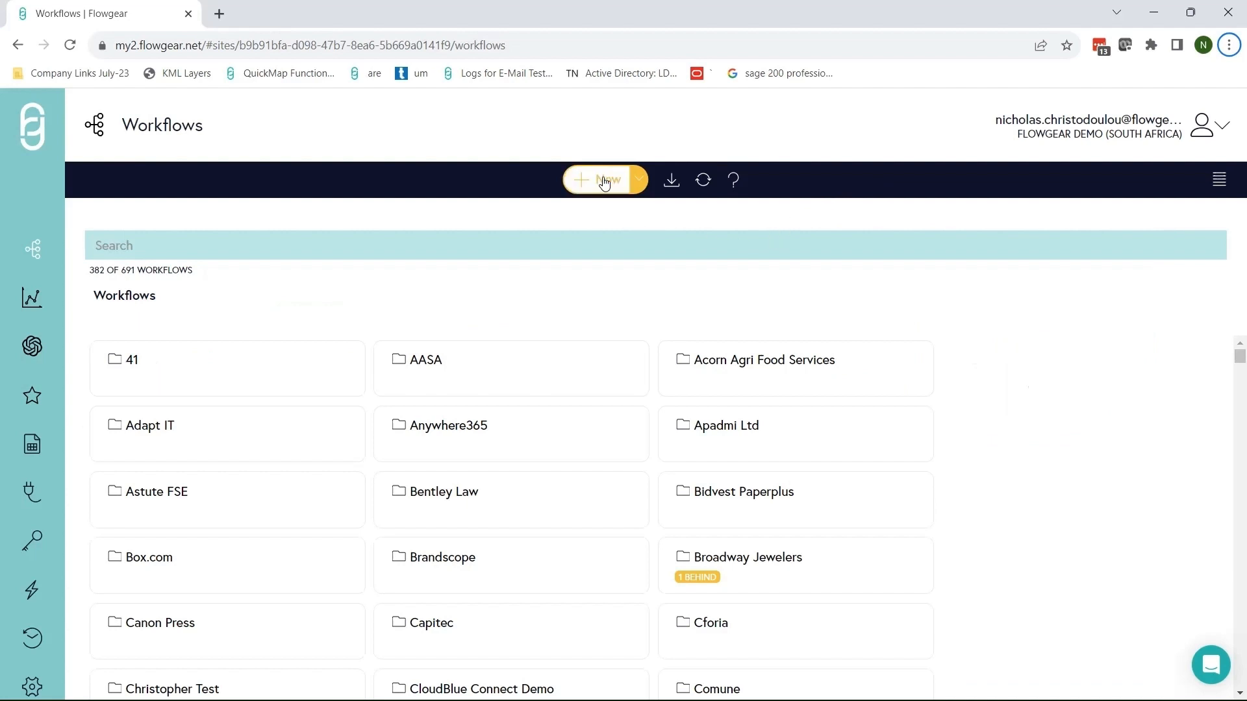
# Name the new workflow 'Quickbooks'.
pyautogui.write('qui')
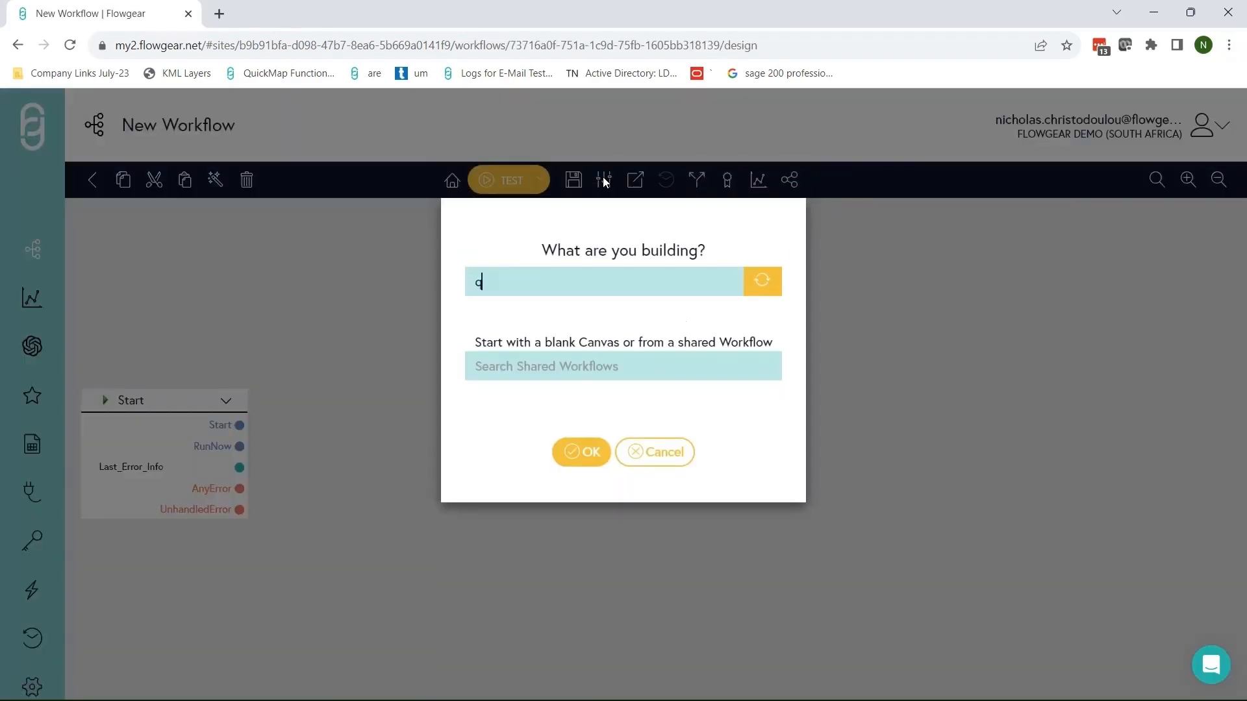
pyautogui.press('BackSpace')
pyautogui.press('BackSpace')
pyautogui.press('BackSpace')
pyautogui.press('capslock')
pyautogui.write('Q')
pyautogui.press('capslock')
pyautogui.write('uic')
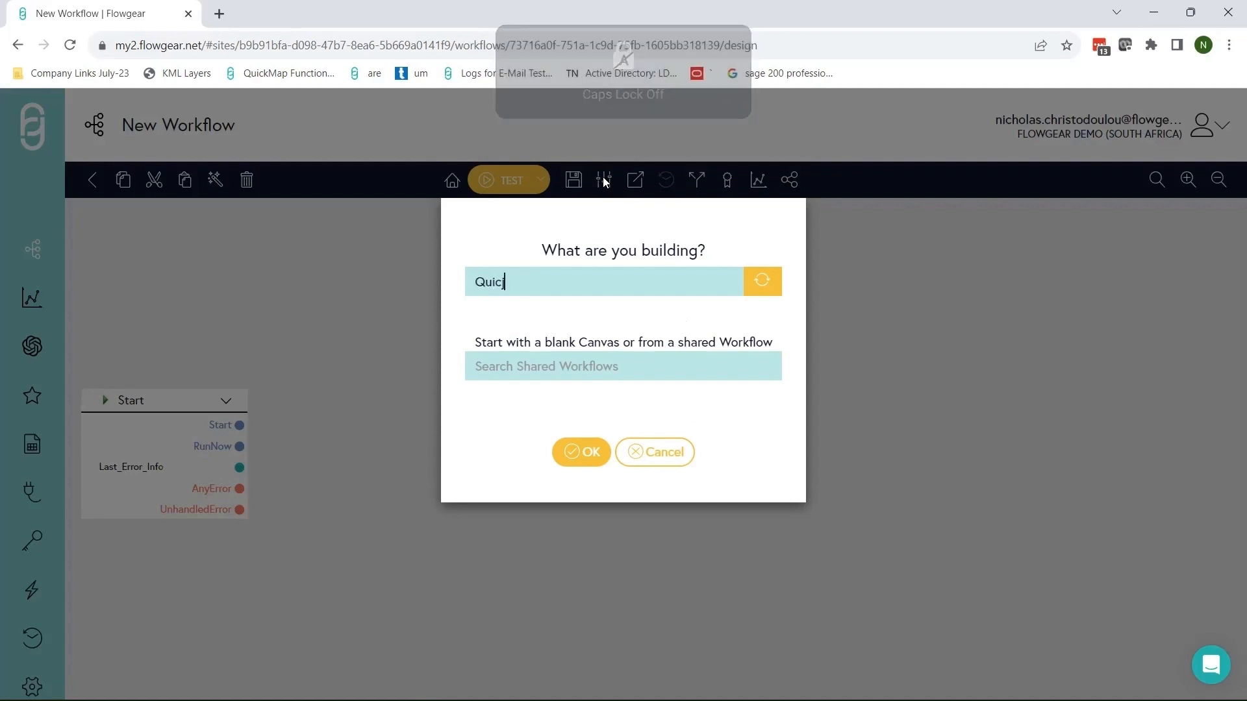
pyautogui.write('kbooks')
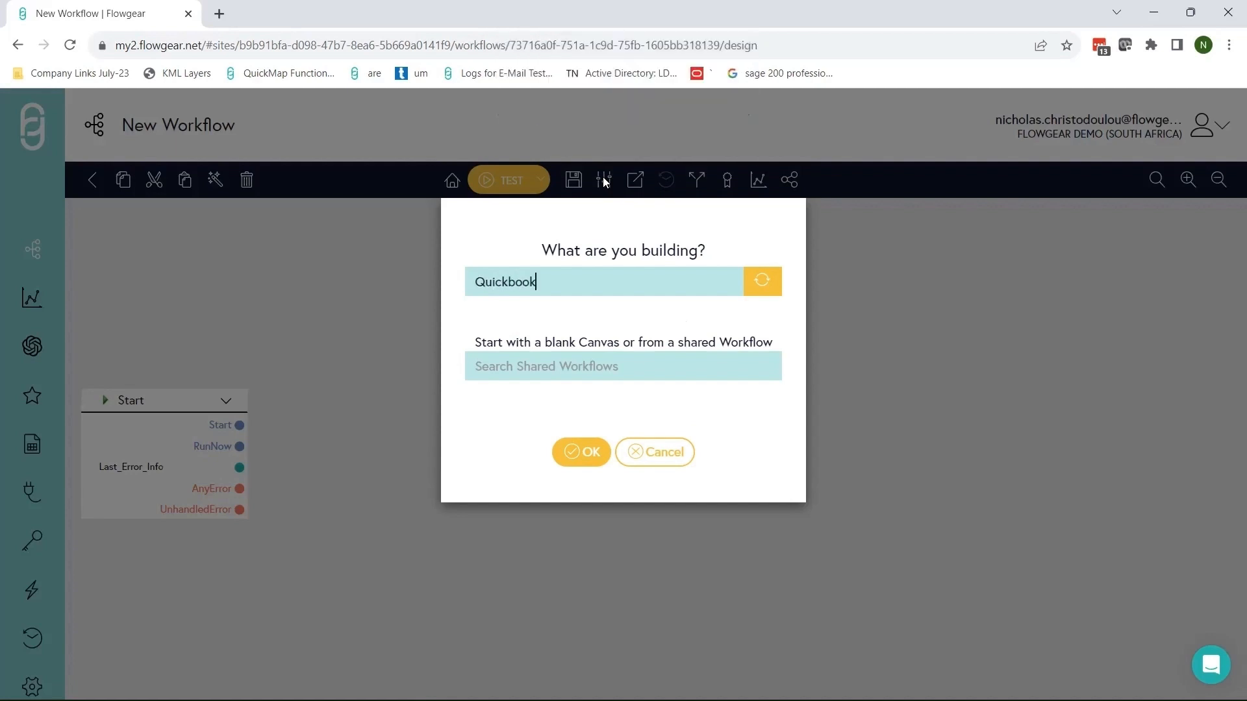
pyautogui.press('Return')
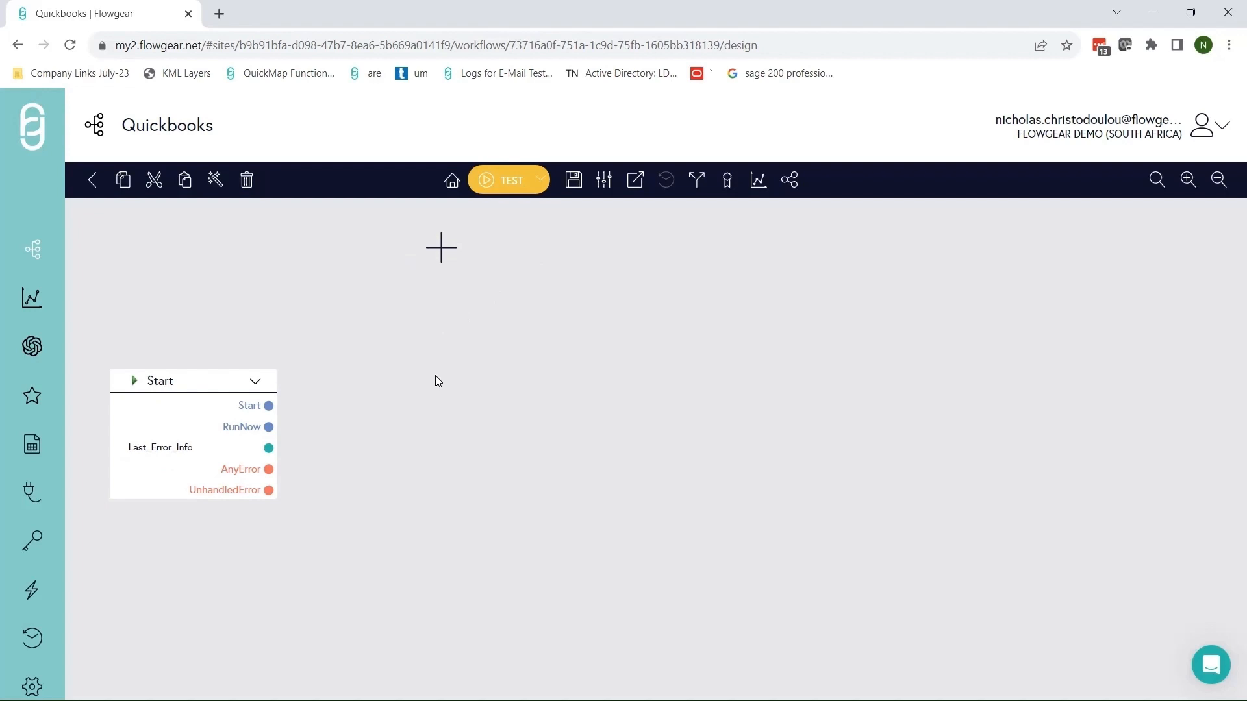
# Add a QuickBooks Online node after Start, followed by a QuickMap node.
pyautogui.click(439, 394)
pyautogui.click(443, 397)
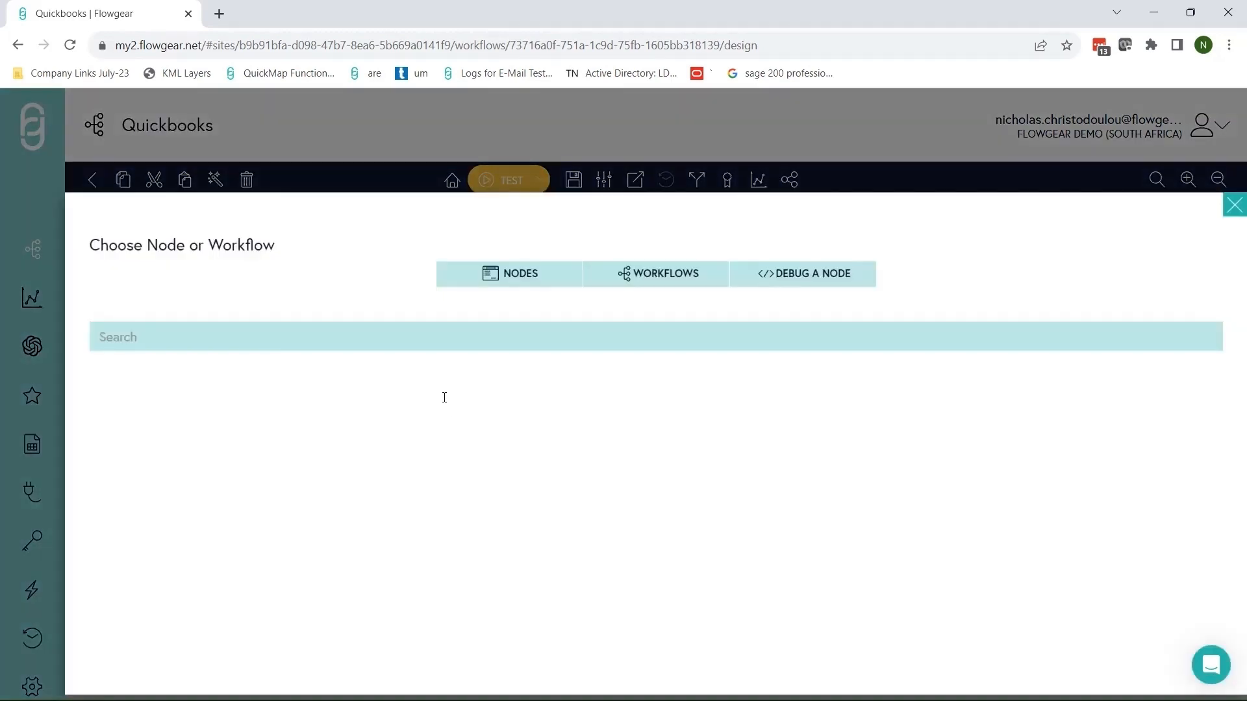
pyautogui.write('qui')
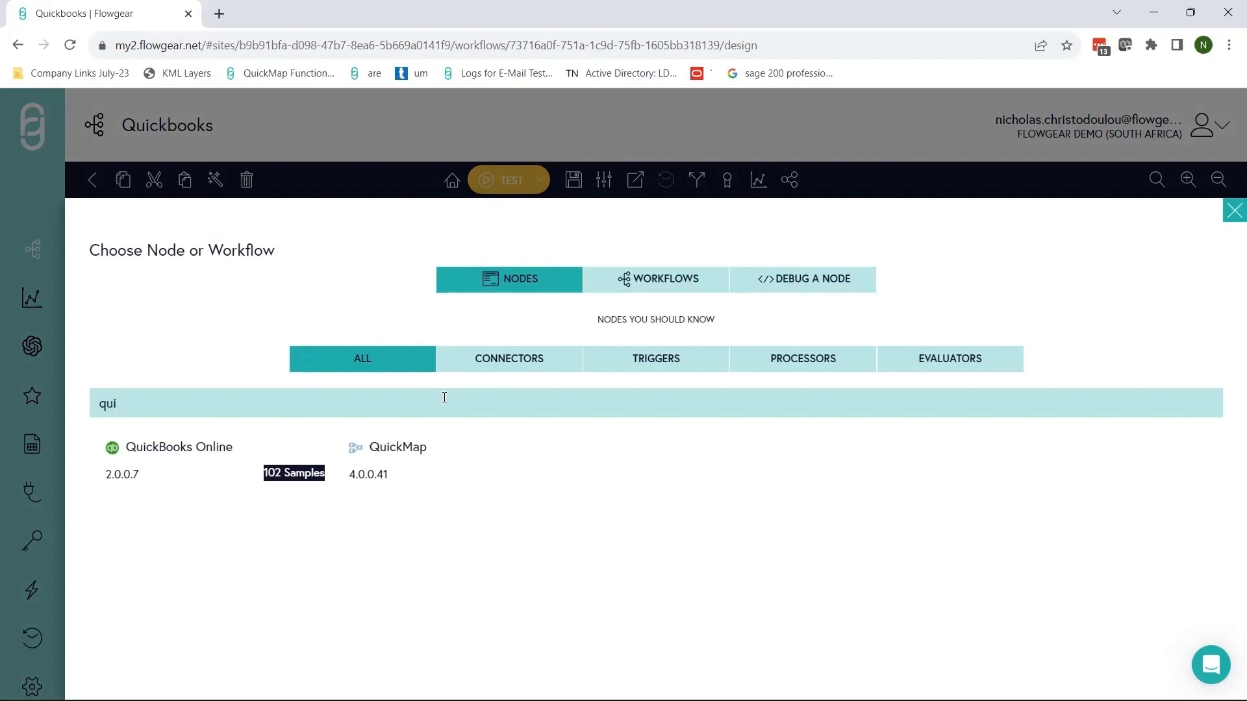
pyautogui.click(243, 451)
pyautogui.click(688, 395)
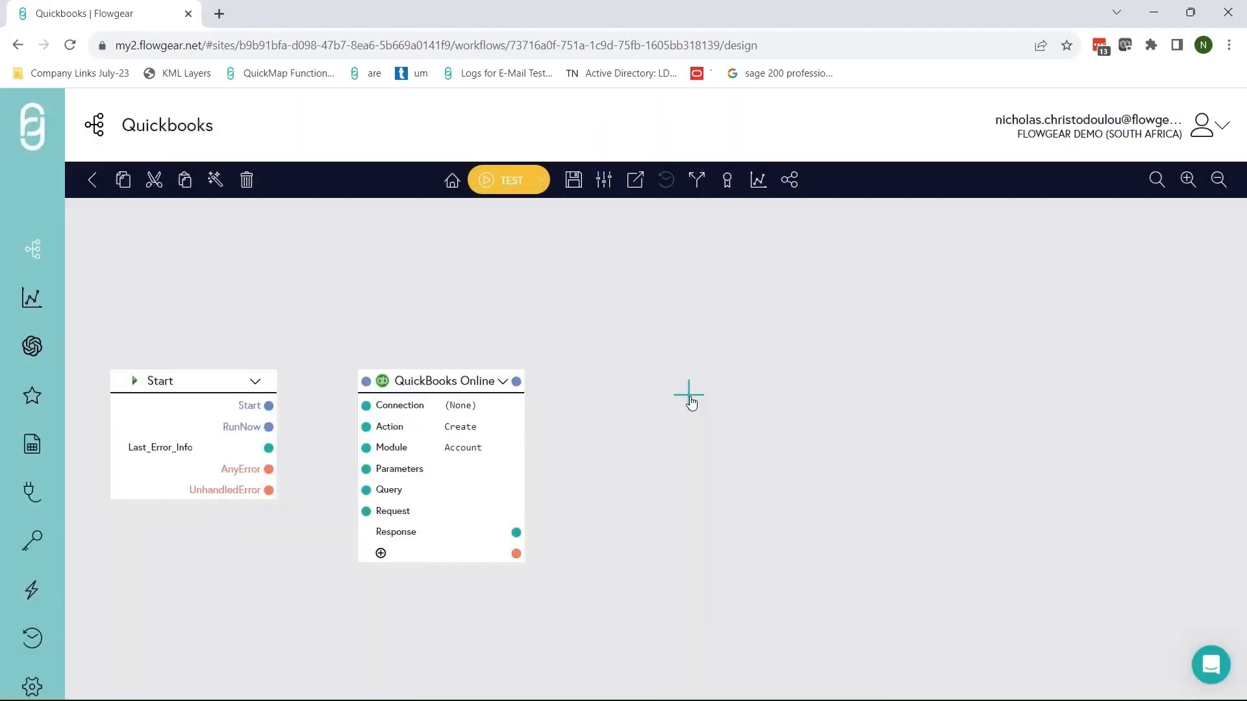
pyautogui.click(691, 395)
pyautogui.write('quick')
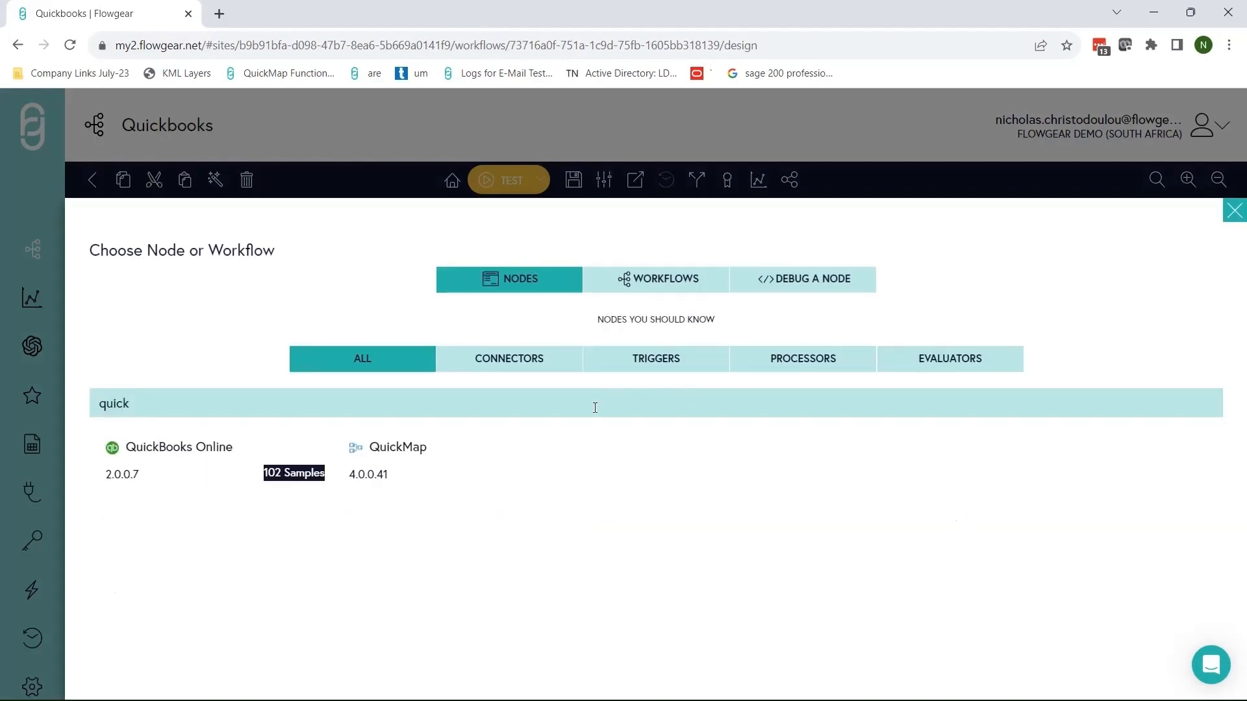
pyautogui.click(446, 473)
# Add a Salesforce node after QuickMap, found by searching 'sales', and bring all nodes into view.
pyautogui.moveTo(827, 299); pyautogui.dragTo(731, 287)
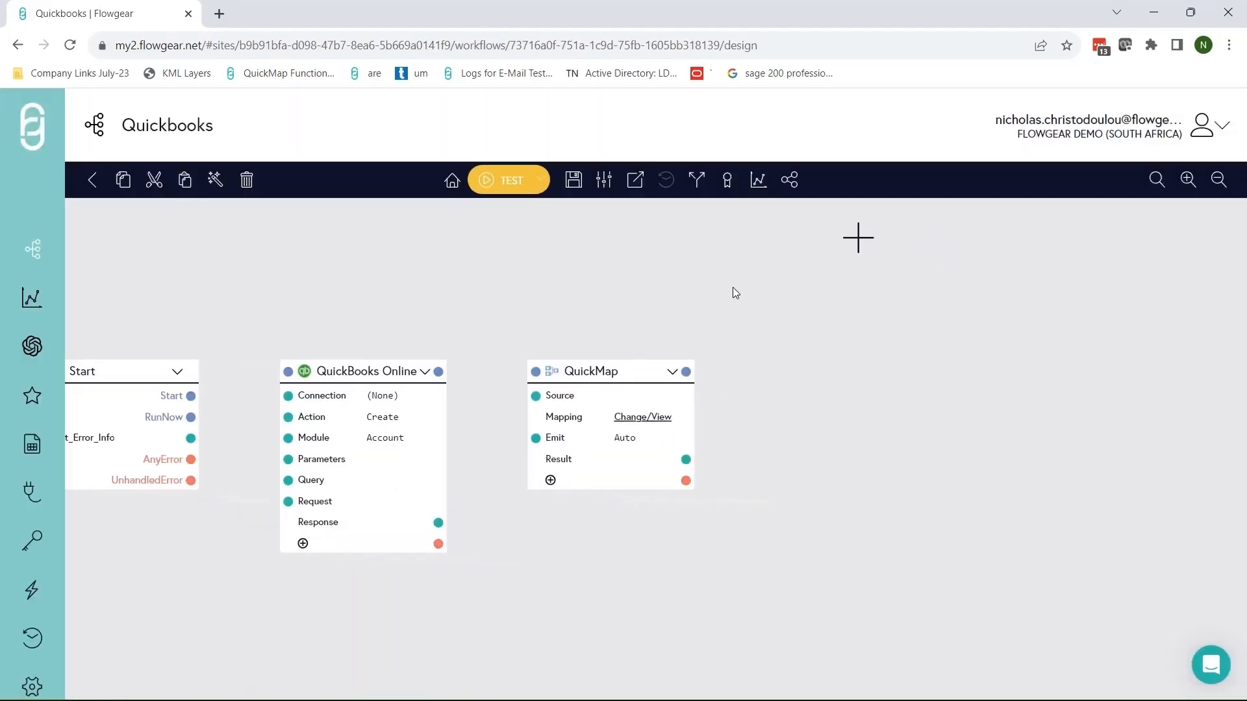
pyautogui.click(809, 354)
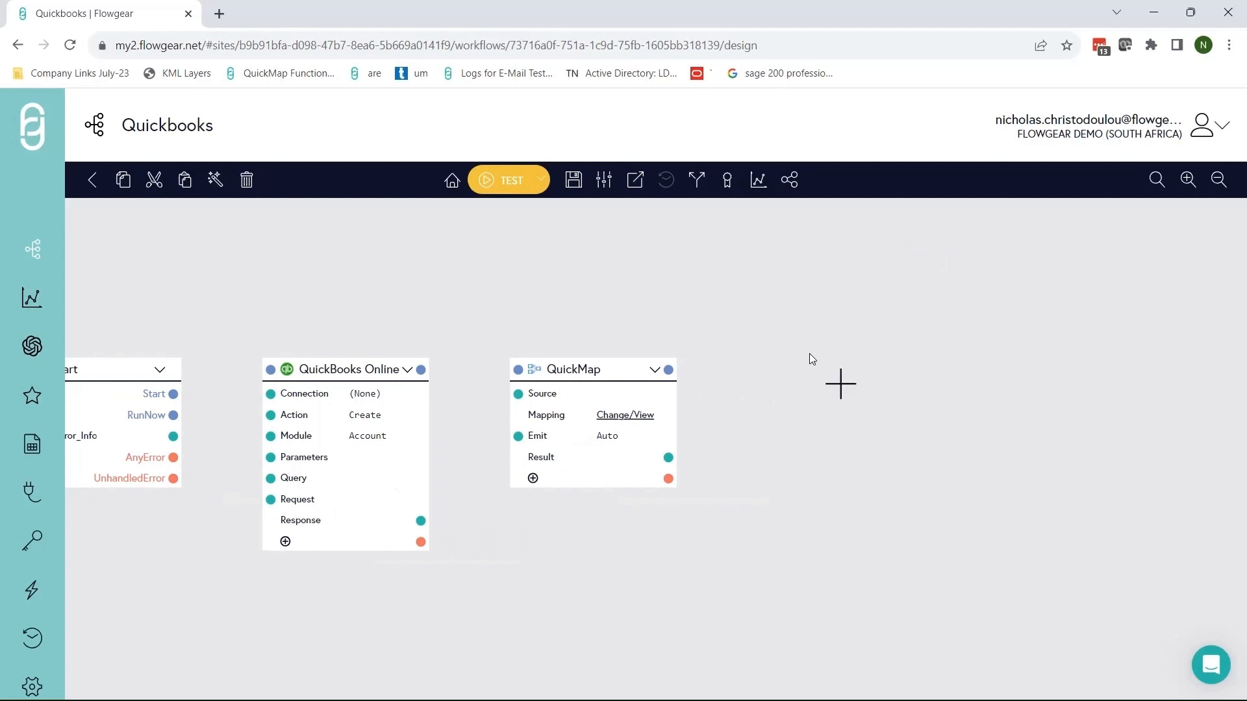
pyautogui.click(839, 386)
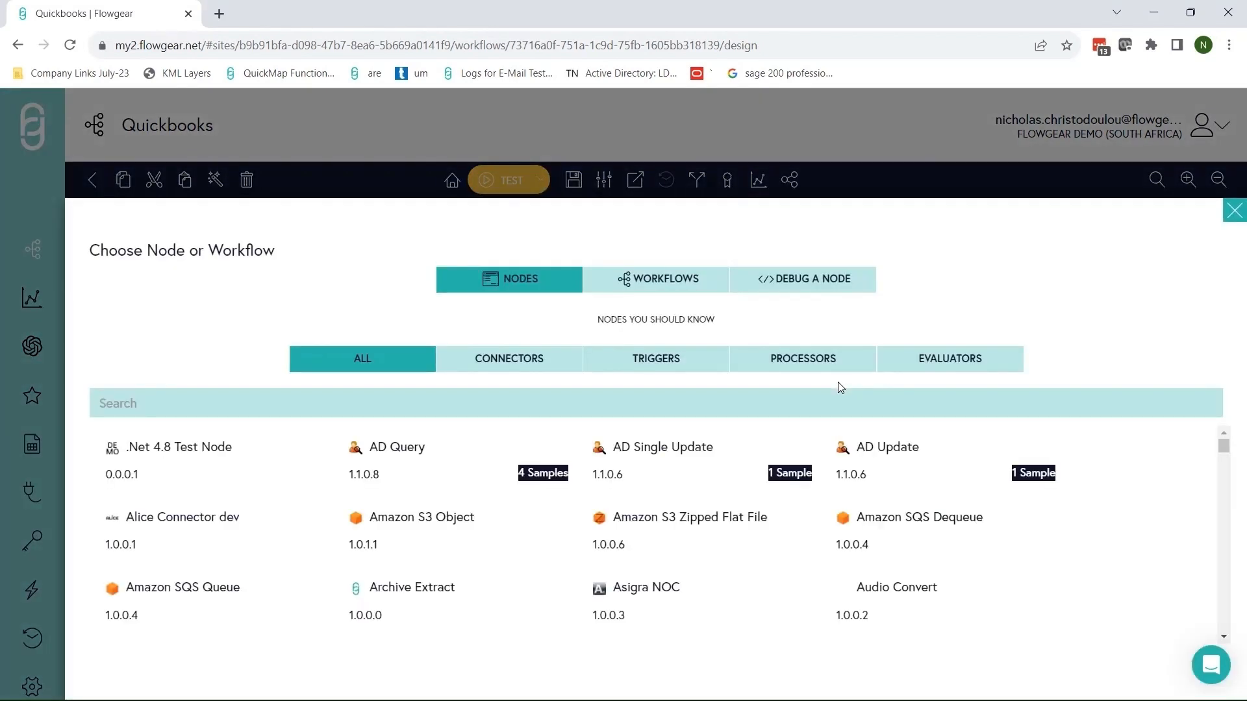
pyautogui.write('sales')
pyautogui.click(168, 439)
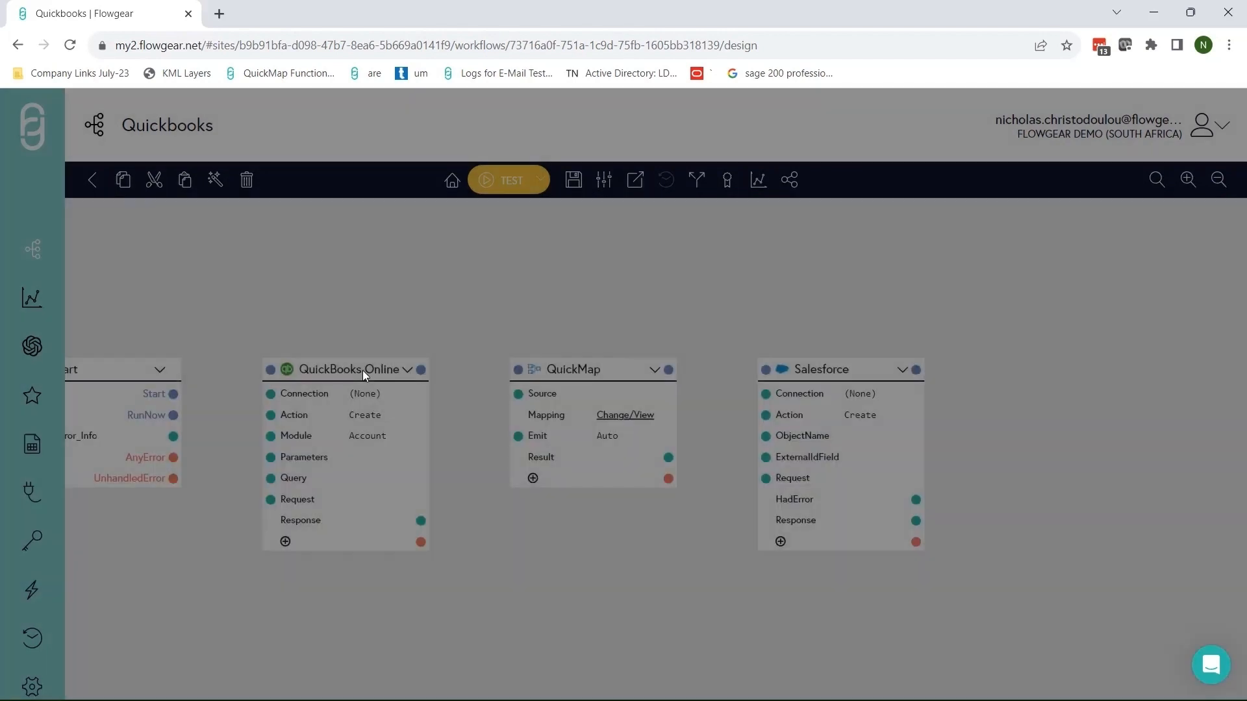
pyautogui.moveTo(350, 293); pyautogui.dragTo(465, 280)
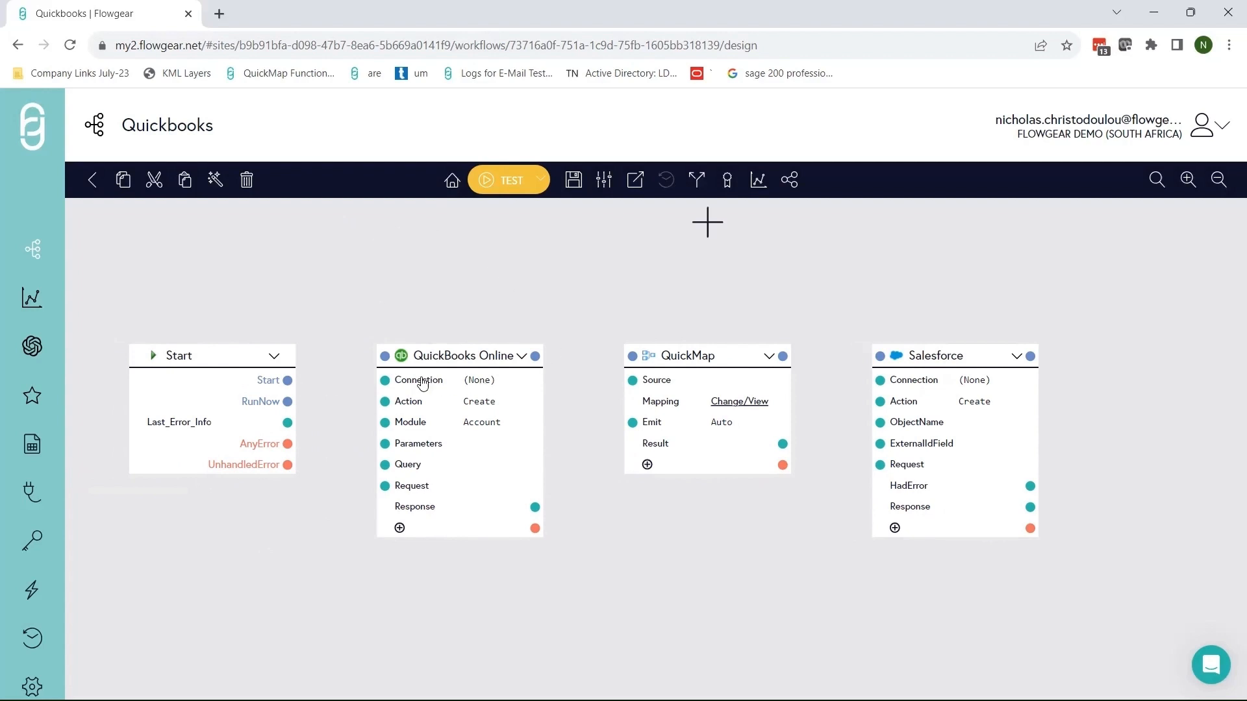
# Set the QuickBooks Online node's connection to Trial.
pyautogui.click(521, 383)
pyautogui.click(521, 382)
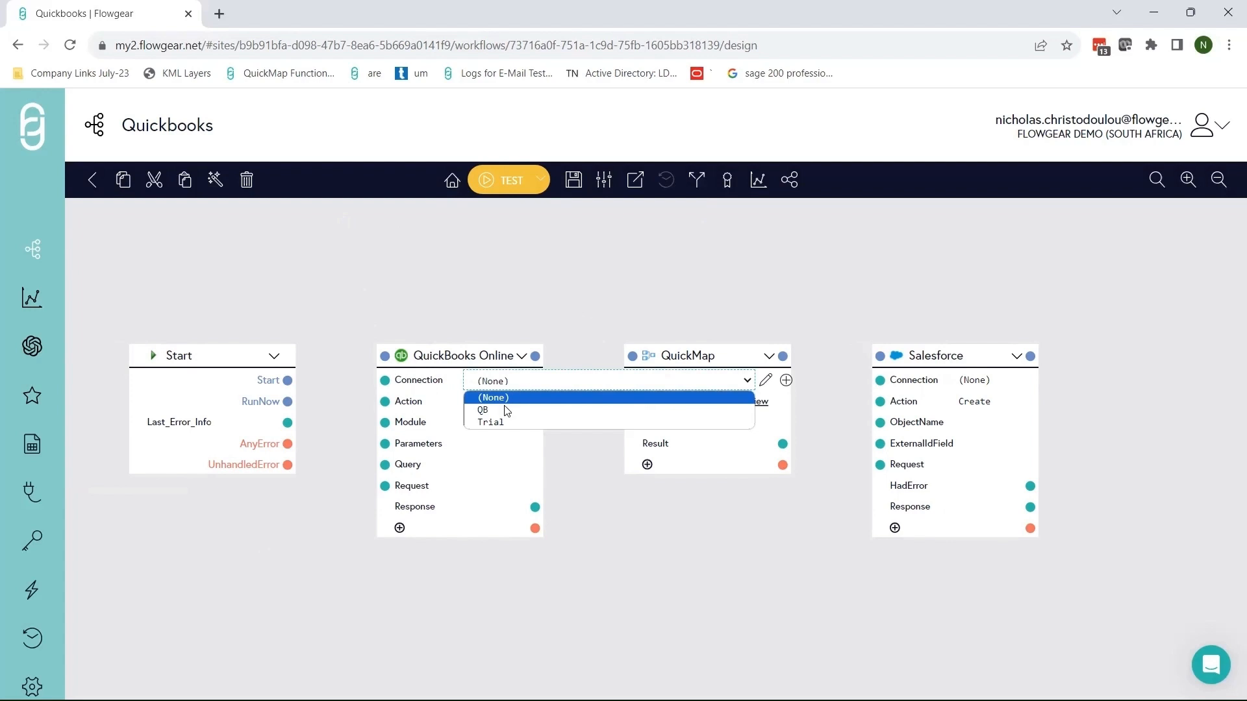
pyautogui.click(498, 423)
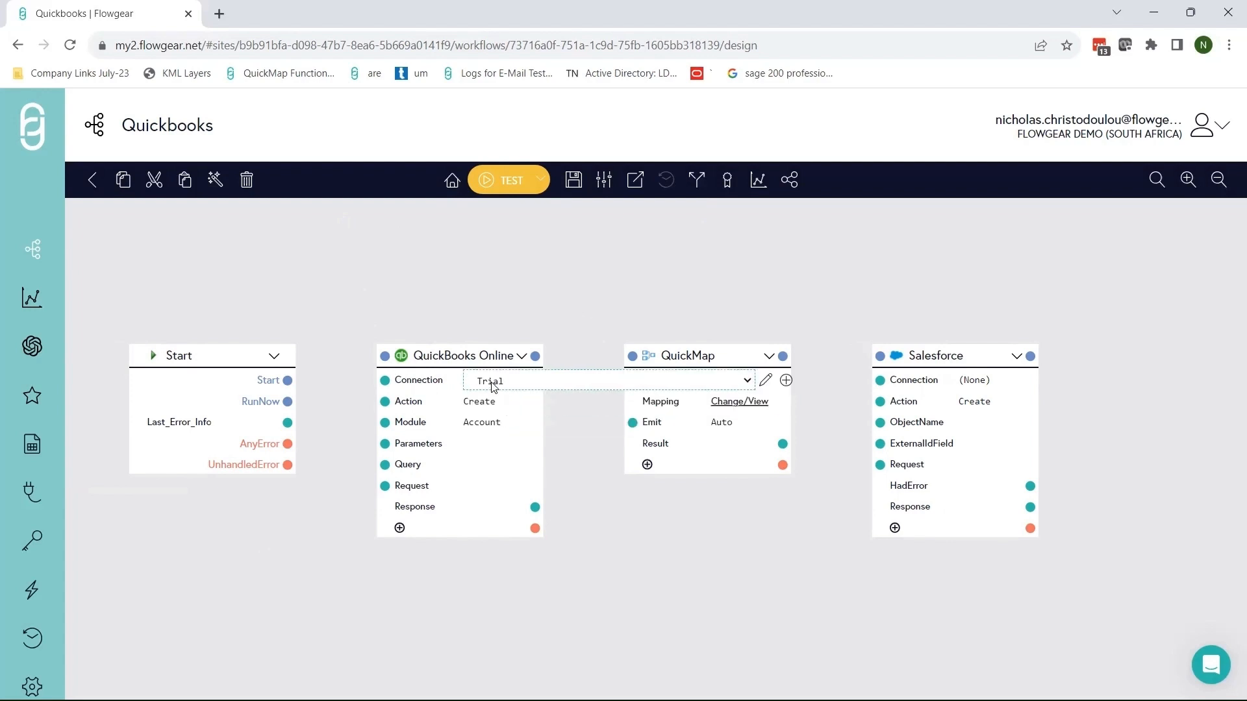
# Test the Trial connection successfully, then return and open the Salesforce node's connection list.
pyautogui.click(763, 382)
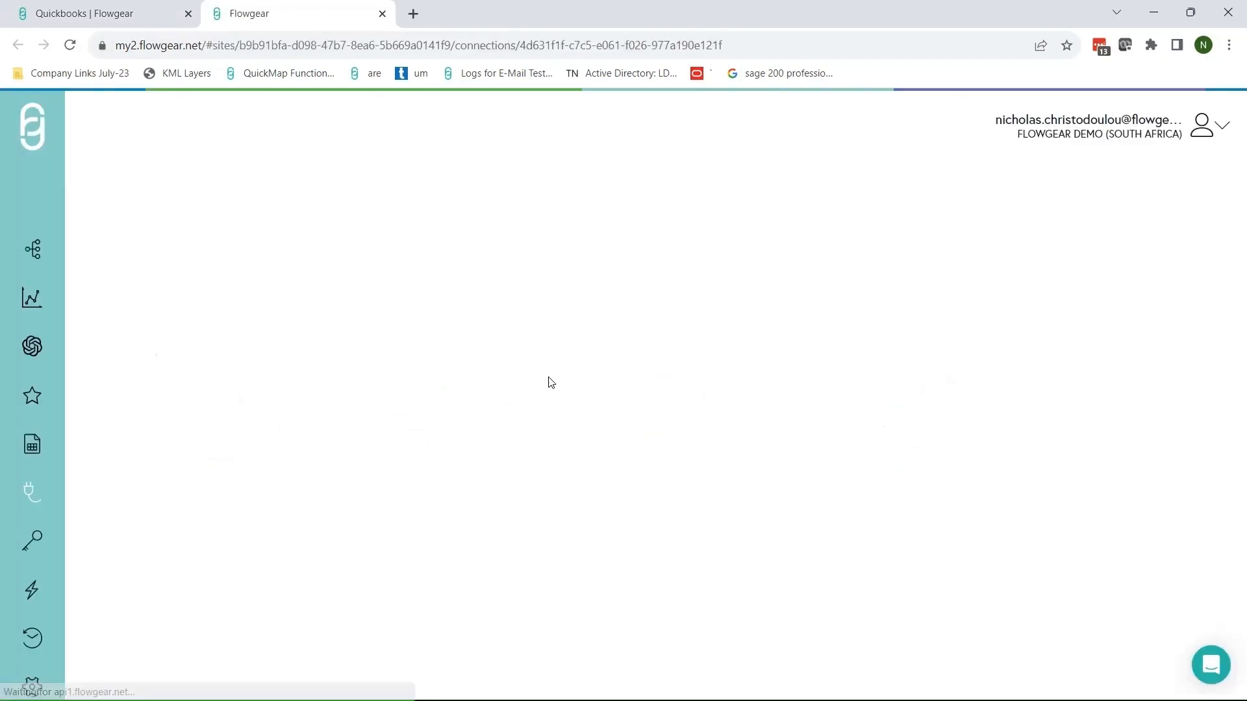
pyautogui.scroll(-1, 489, 379)
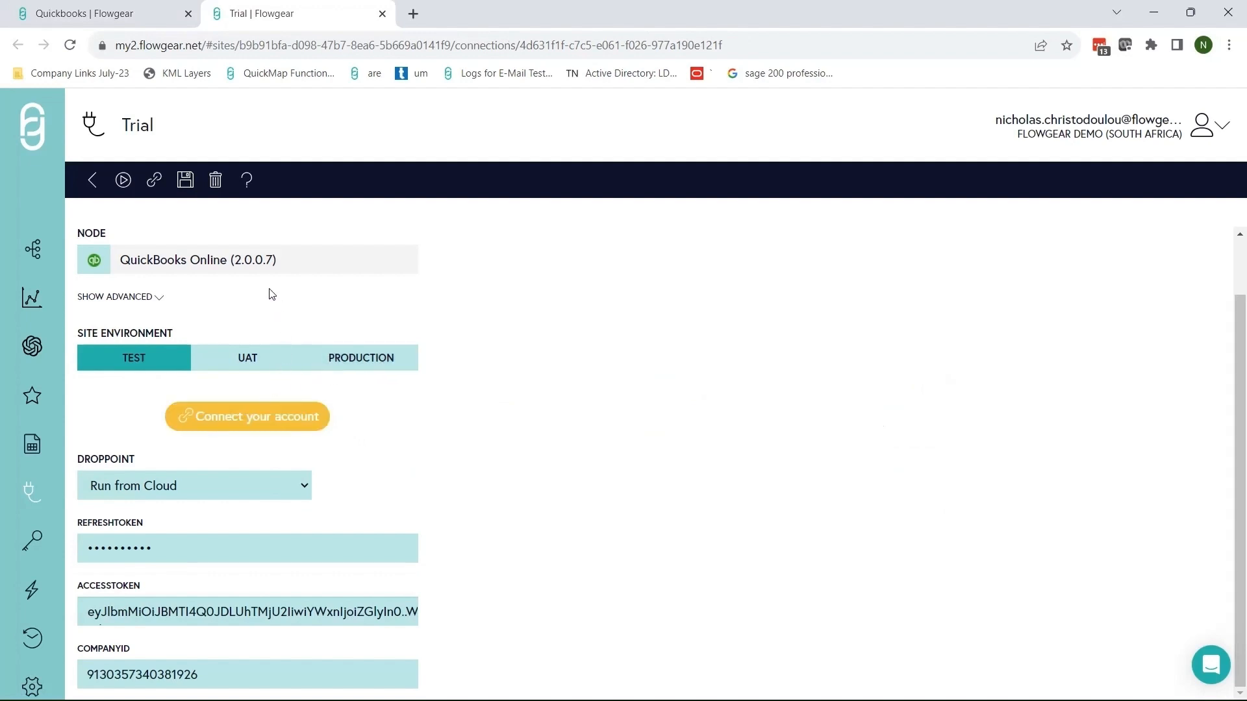
pyautogui.click(123, 180)
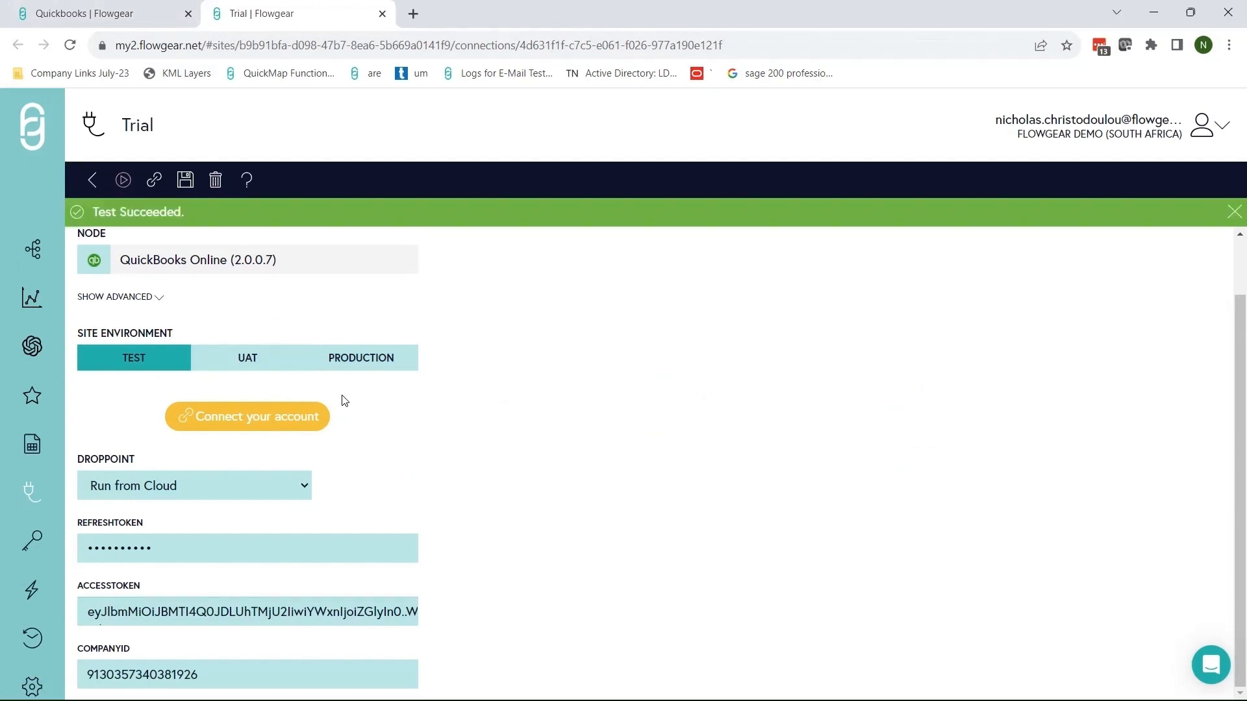
pyautogui.click(119, 20)
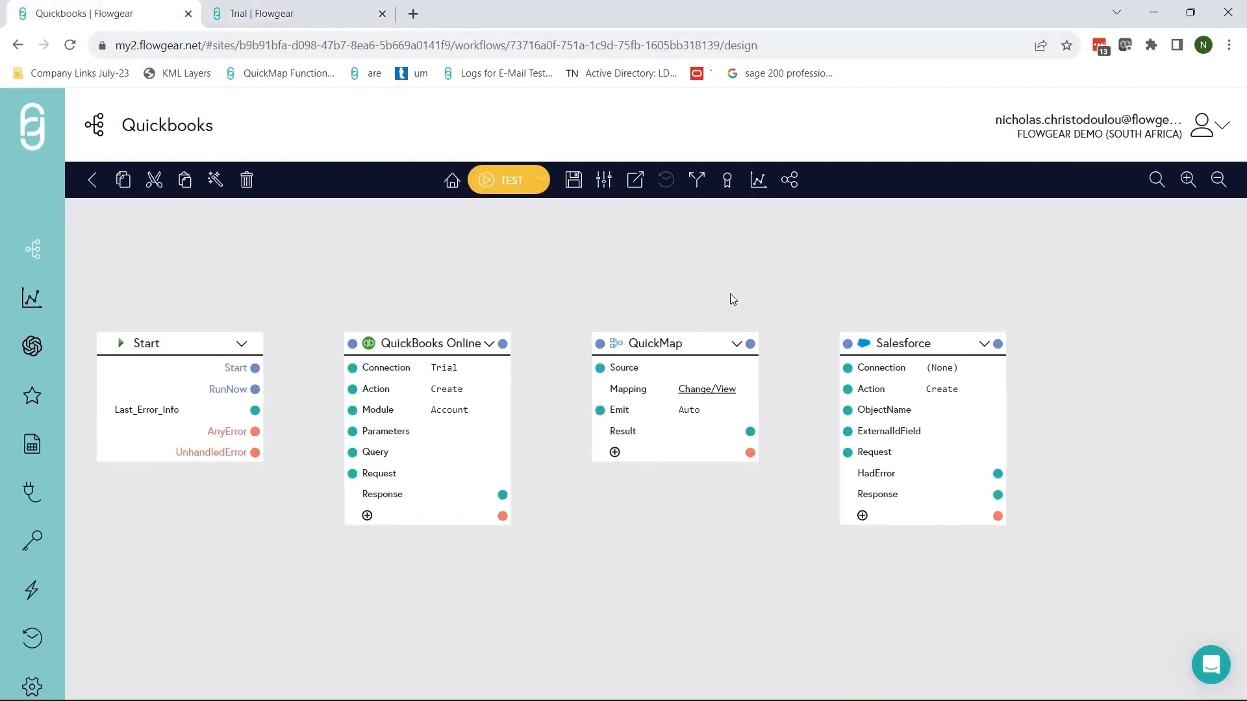
pyautogui.click(854, 352)
pyautogui.click(868, 352)
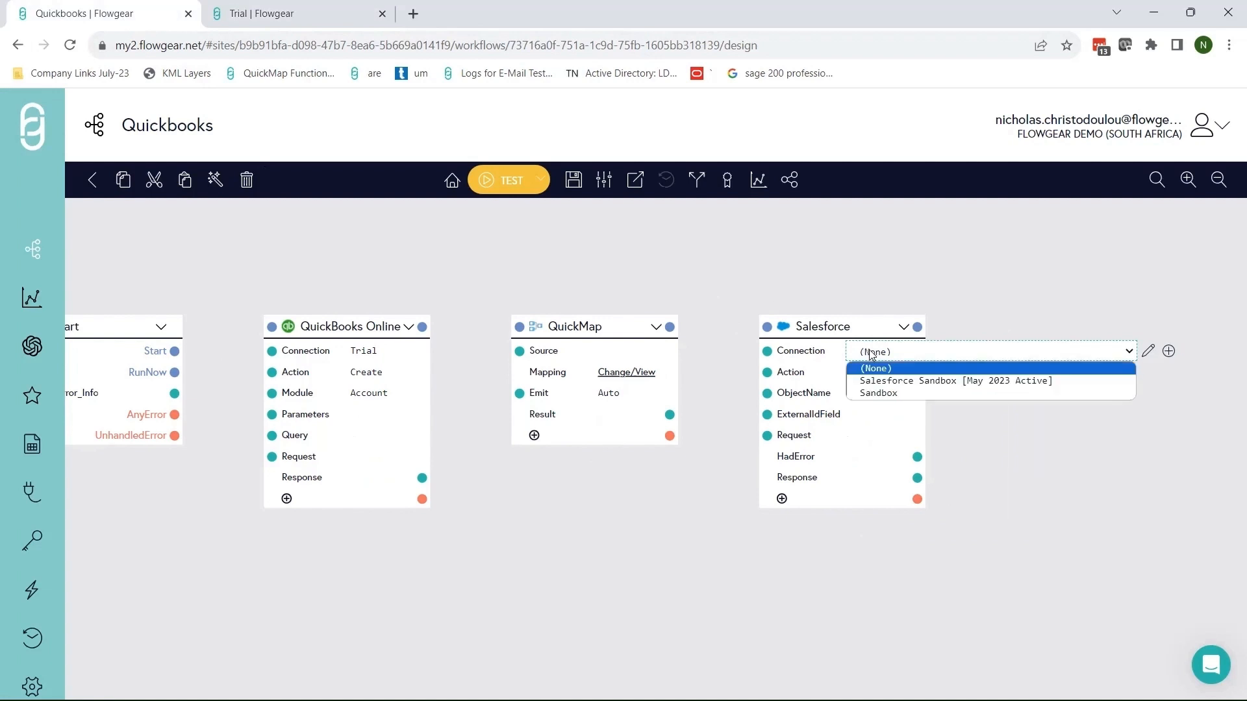
# Assign the Salesforce Sandbox [May 2023 Active] connection to the Salesforce node.
pyautogui.click(906, 384)
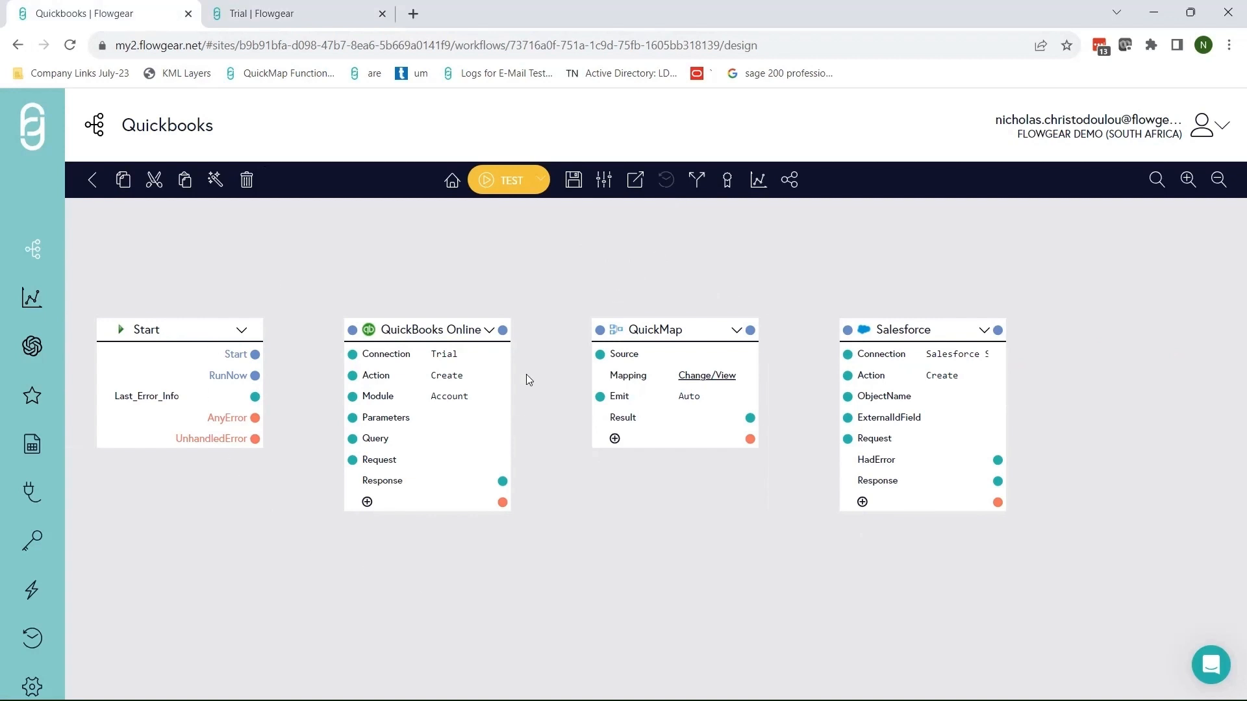
pyautogui.click(490, 333)
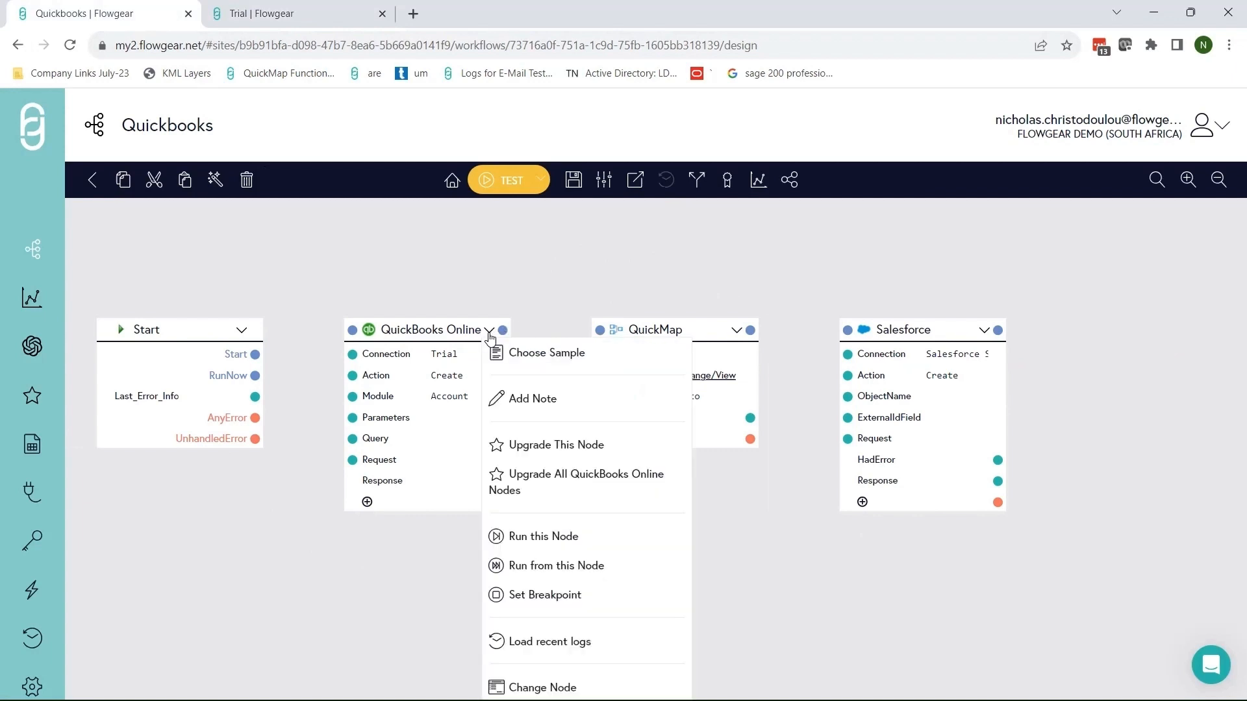
# Load the 'Query a Customer' sample into the QuickBooks Online node, found by searching 'custo'.
pyautogui.click(545, 361)
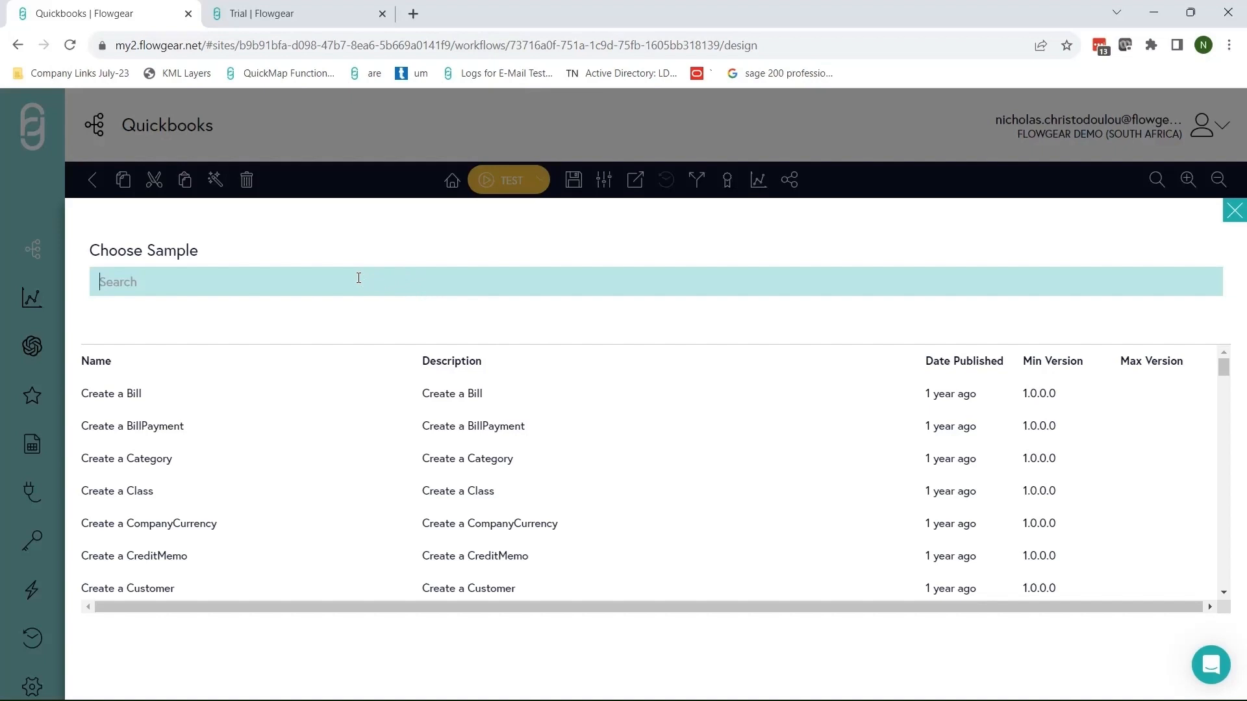
pyautogui.write('custo')
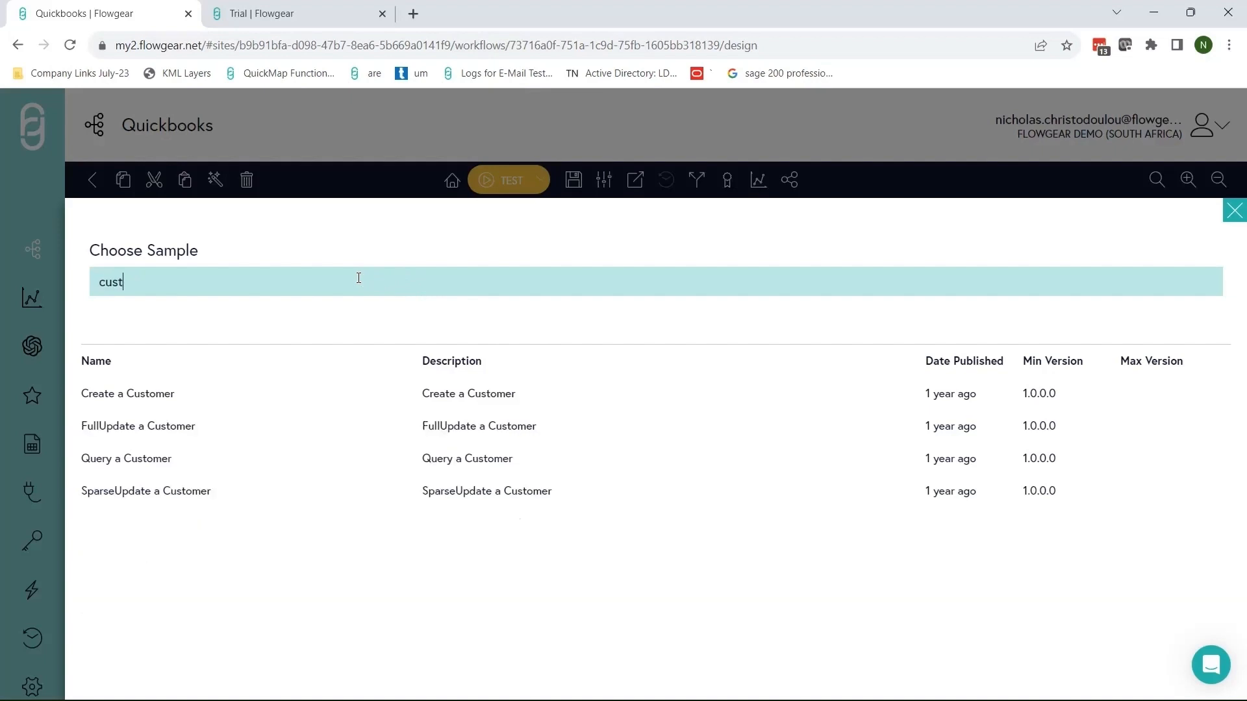
pyautogui.click(172, 463)
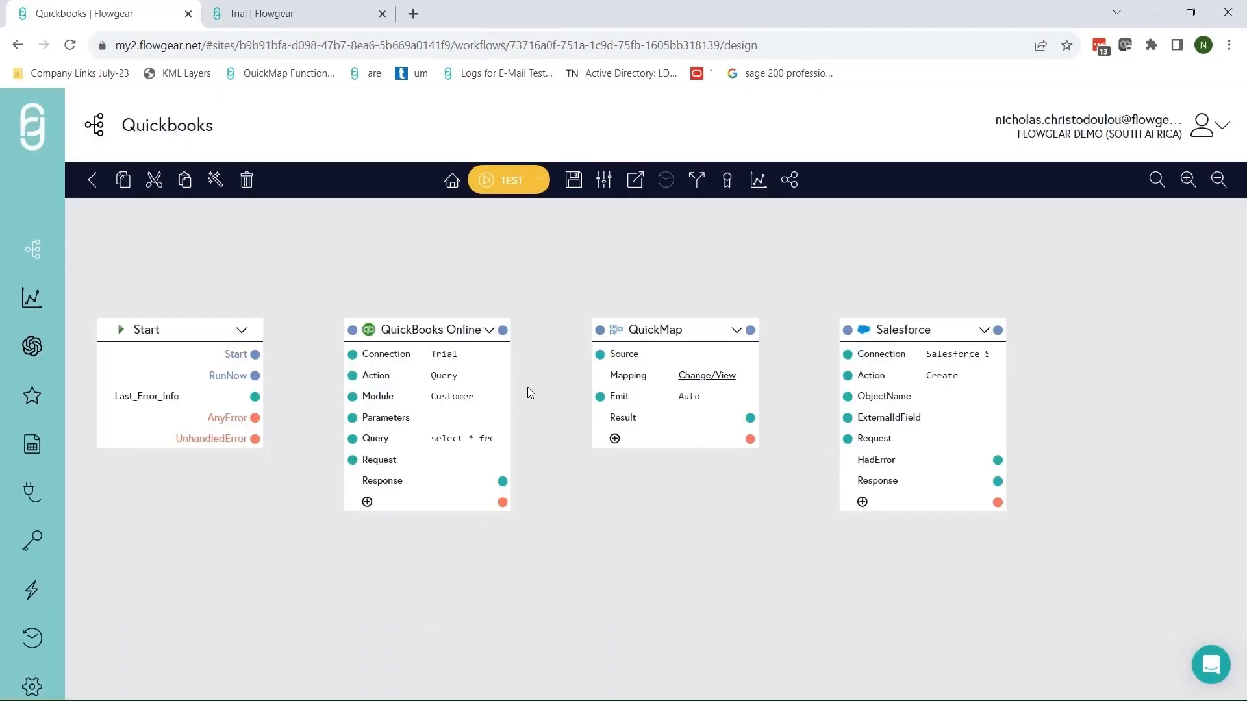
# Load the Salesforce 'Create Account' sample and wire QuickMap's Result to Salesforce's Request.
pyautogui.click(465, 445)
pyautogui.moveTo(1028, 413); pyautogui.dragTo(914, 375)
pyautogui.moveTo(896, 266); pyautogui.dragTo(853, 266)
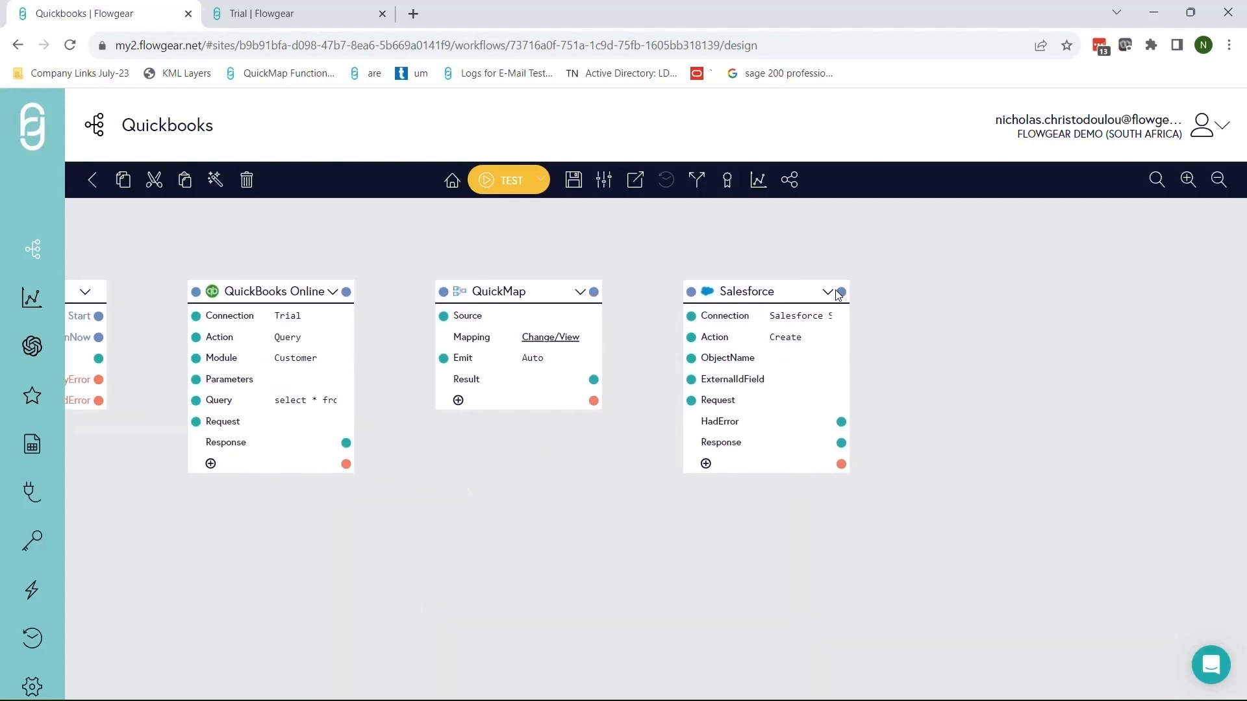
pyautogui.click(828, 292)
pyautogui.click(838, 315)
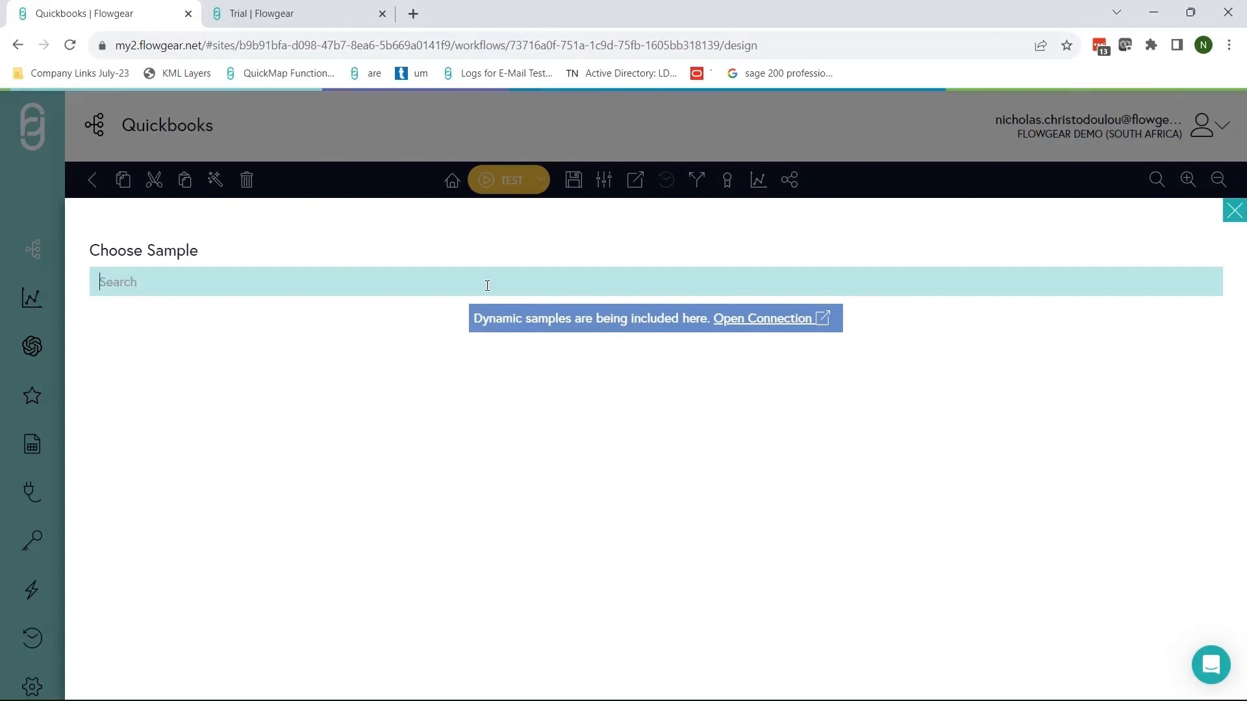
pyautogui.write('create acc')
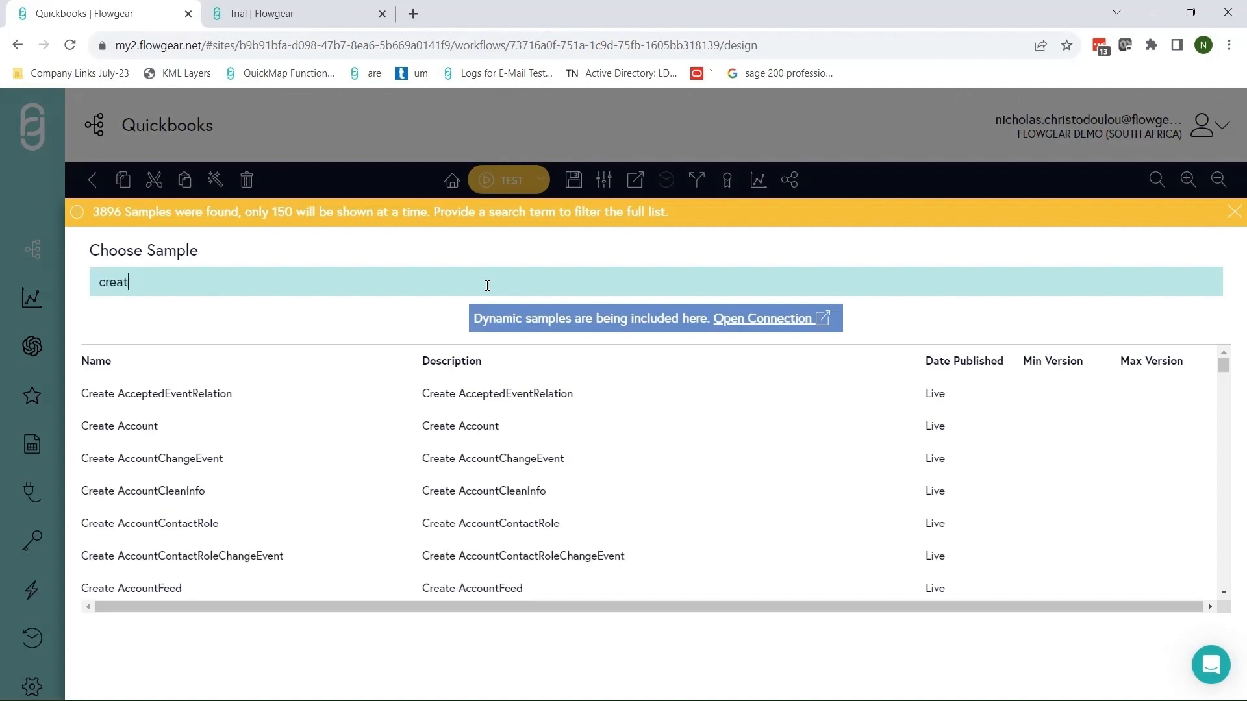
pyautogui.click(214, 432)
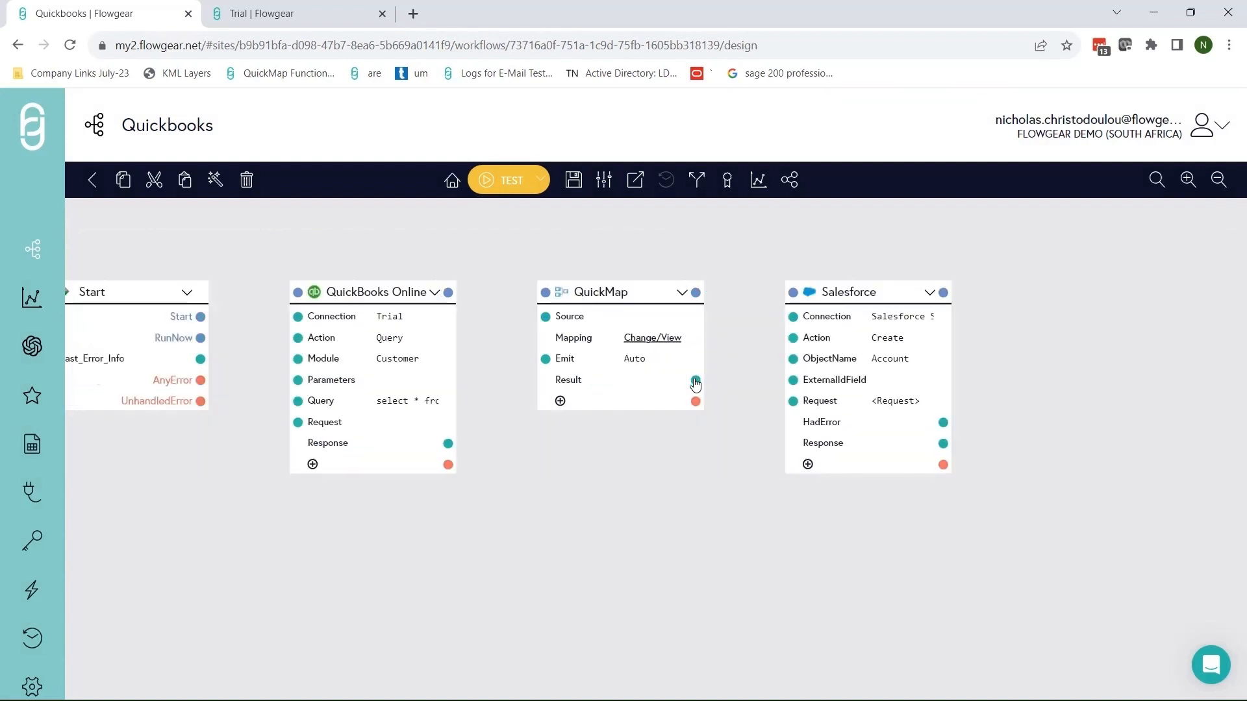
pyautogui.moveTo(696, 382); pyautogui.dragTo(793, 401)
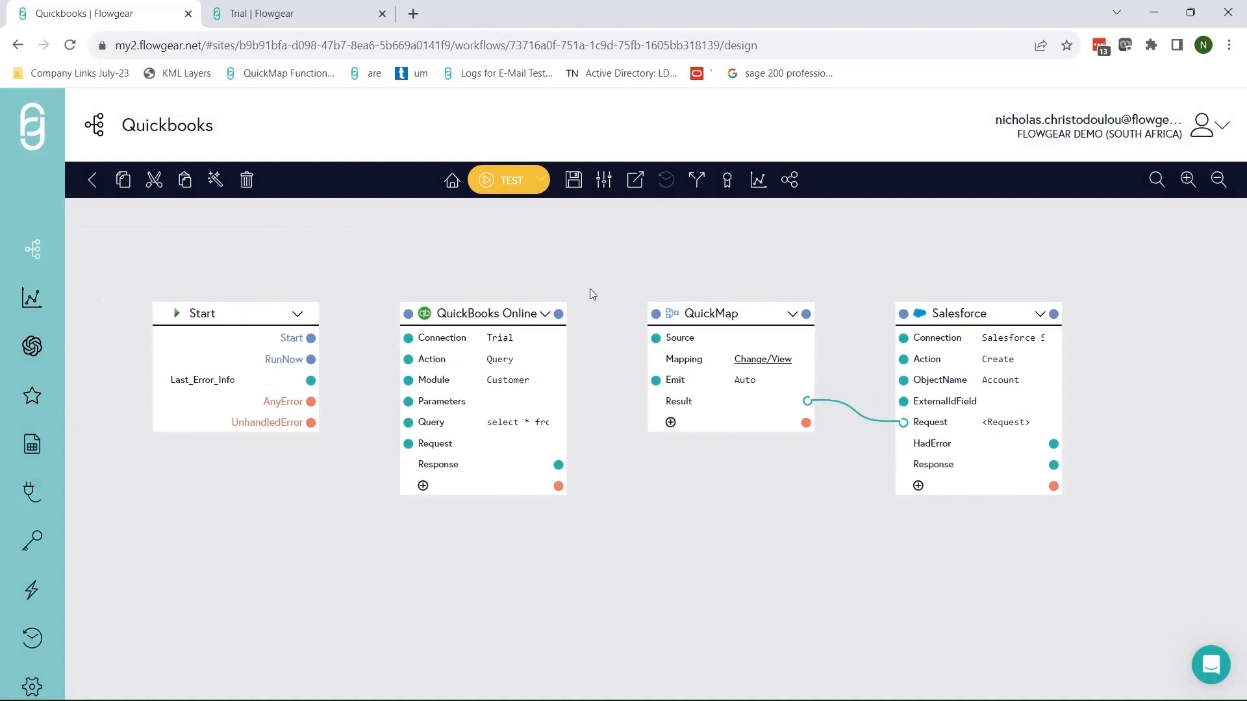
# Run only the QuickBooks Online node and confirm its Response holds the two Intuit Customer records.
pyautogui.click(544, 315)
pyautogui.click(584, 513)
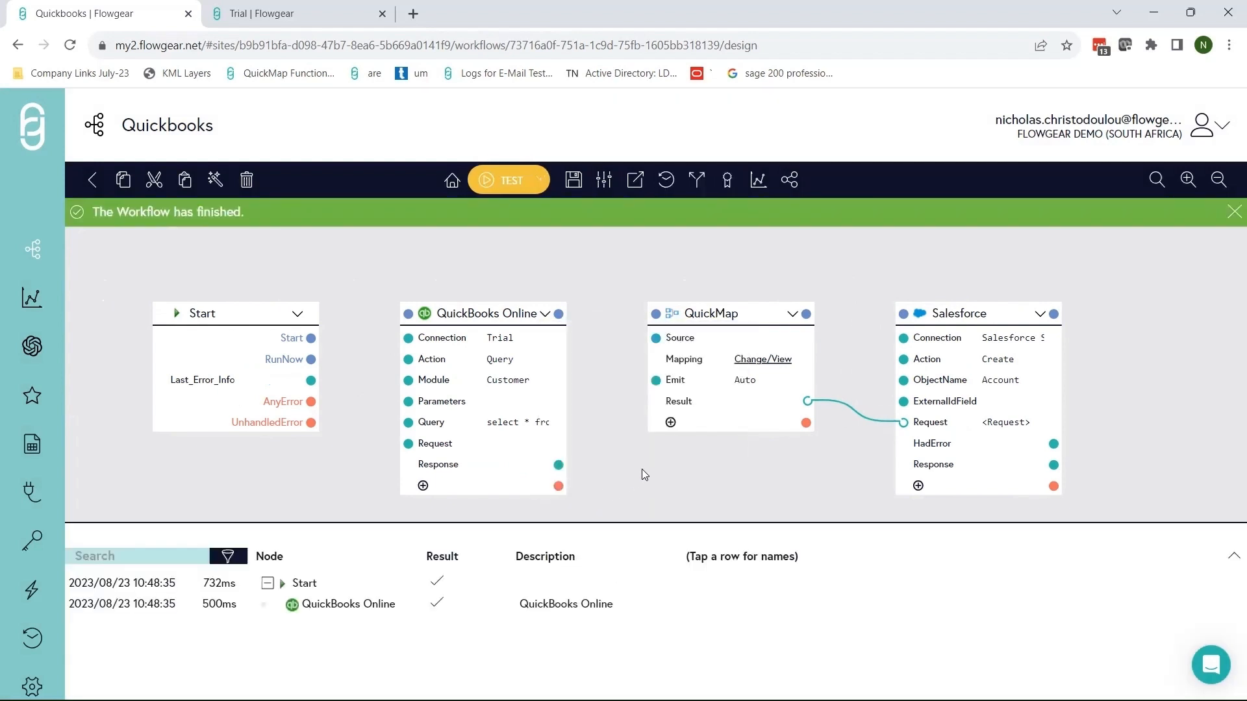
pyautogui.click(632, 605)
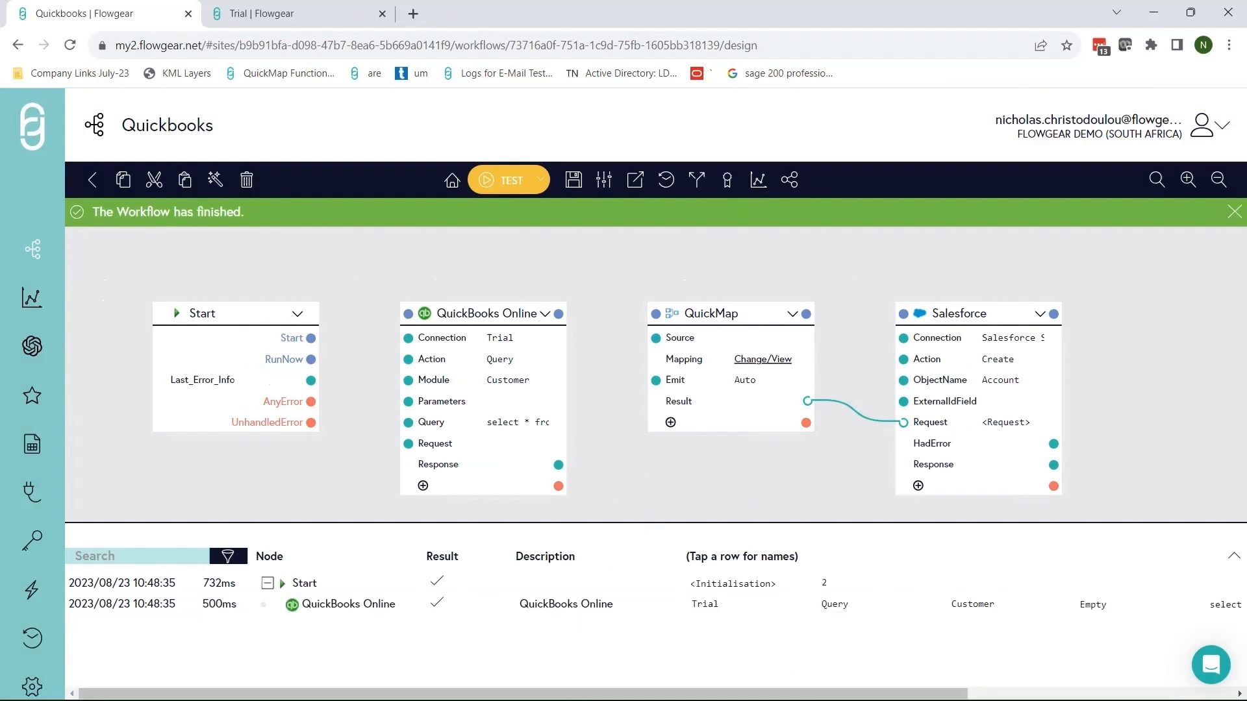
pyautogui.moveTo(762, 694); pyautogui.dragTo(1032, 694)
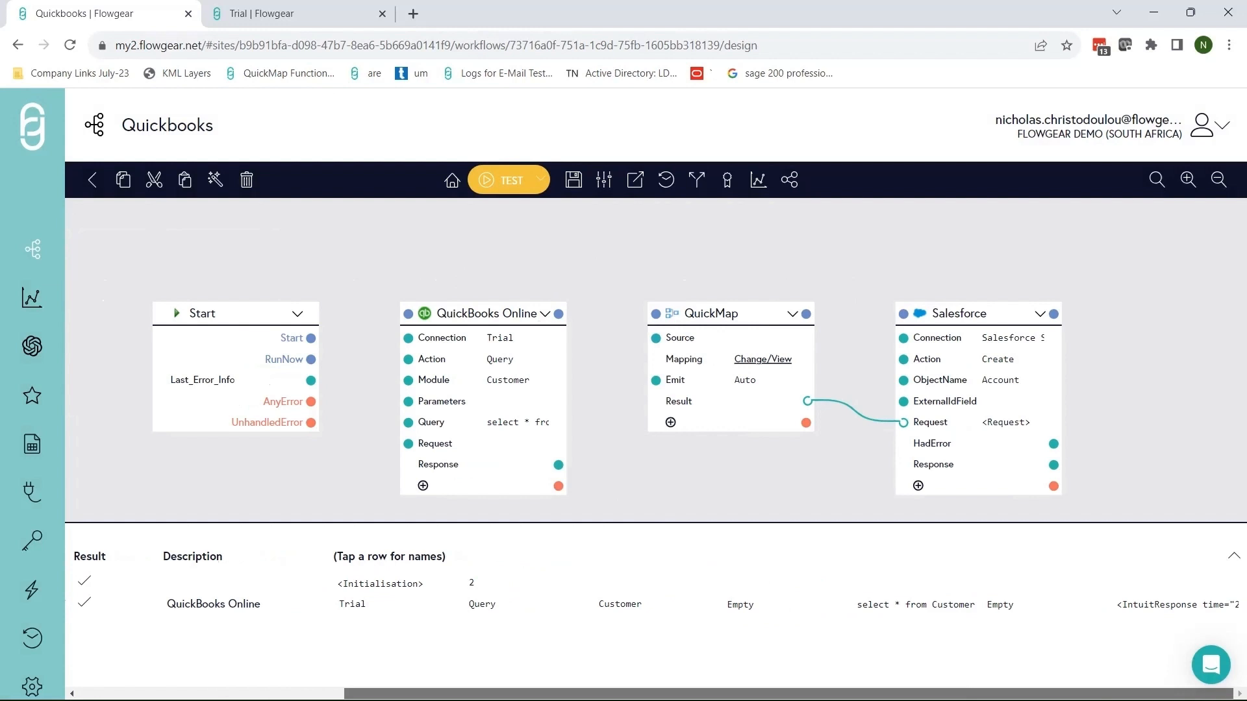
pyautogui.click(1170, 614)
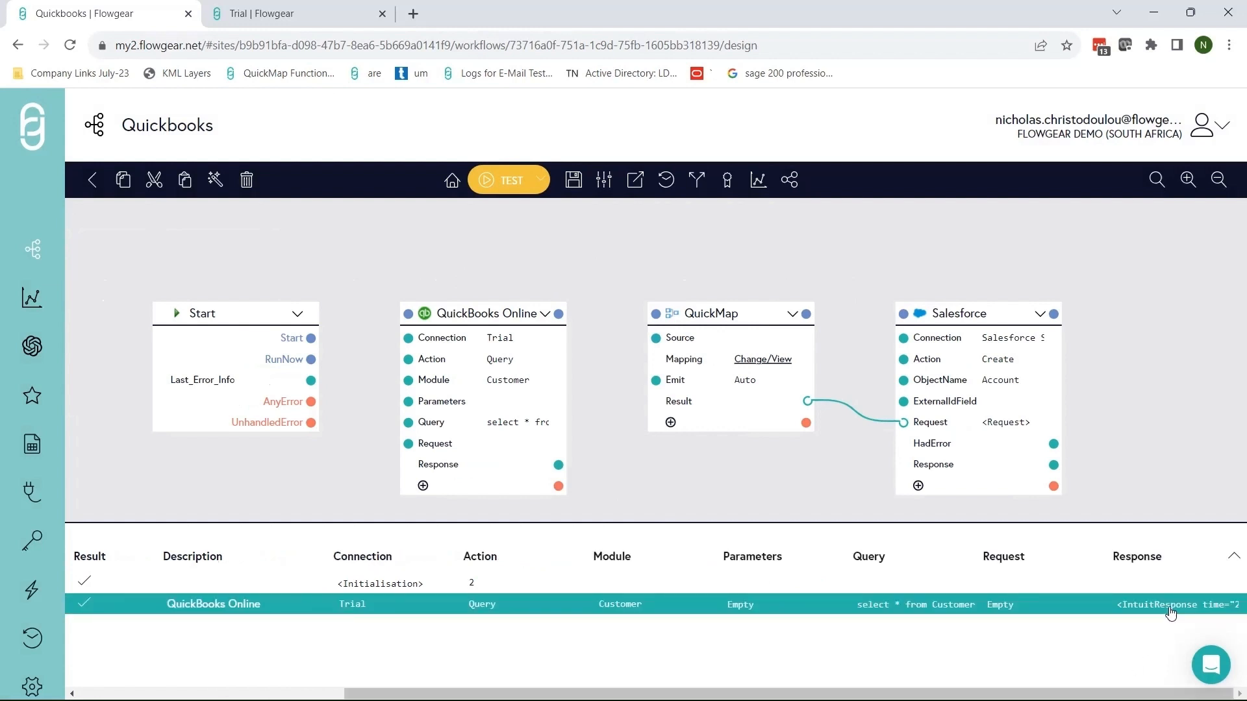
pyautogui.click(1170, 613)
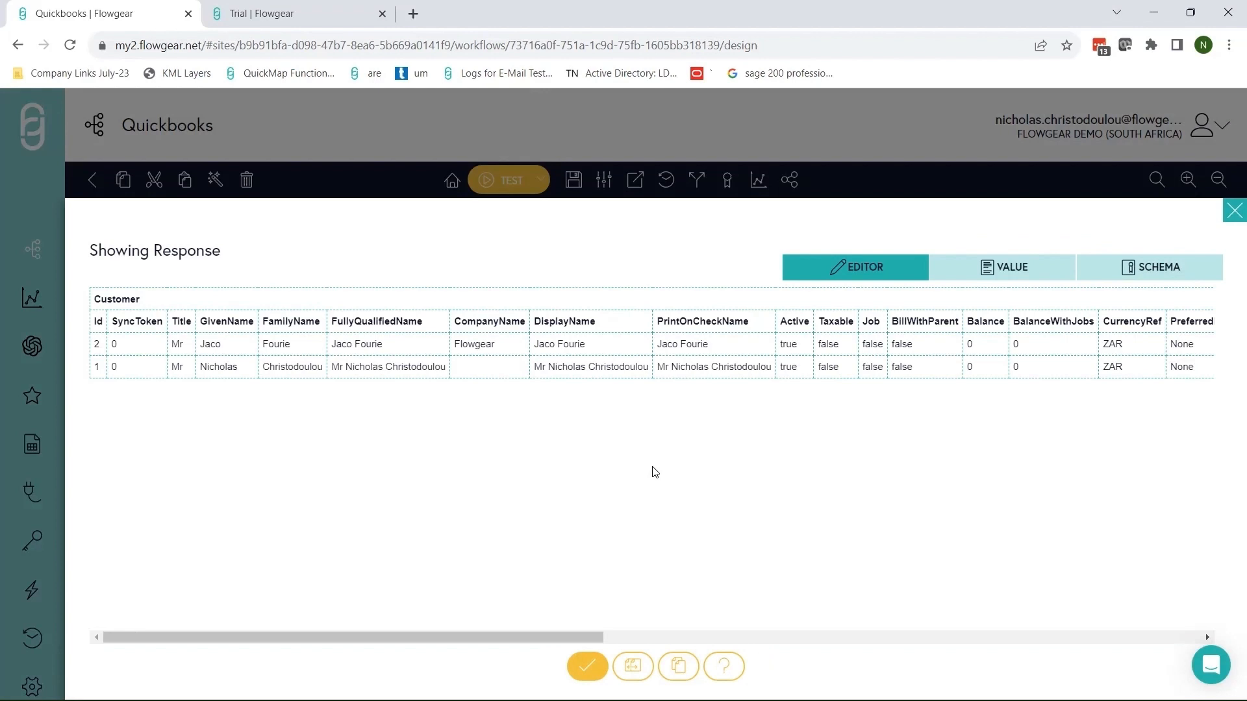
pyautogui.click(633, 666)
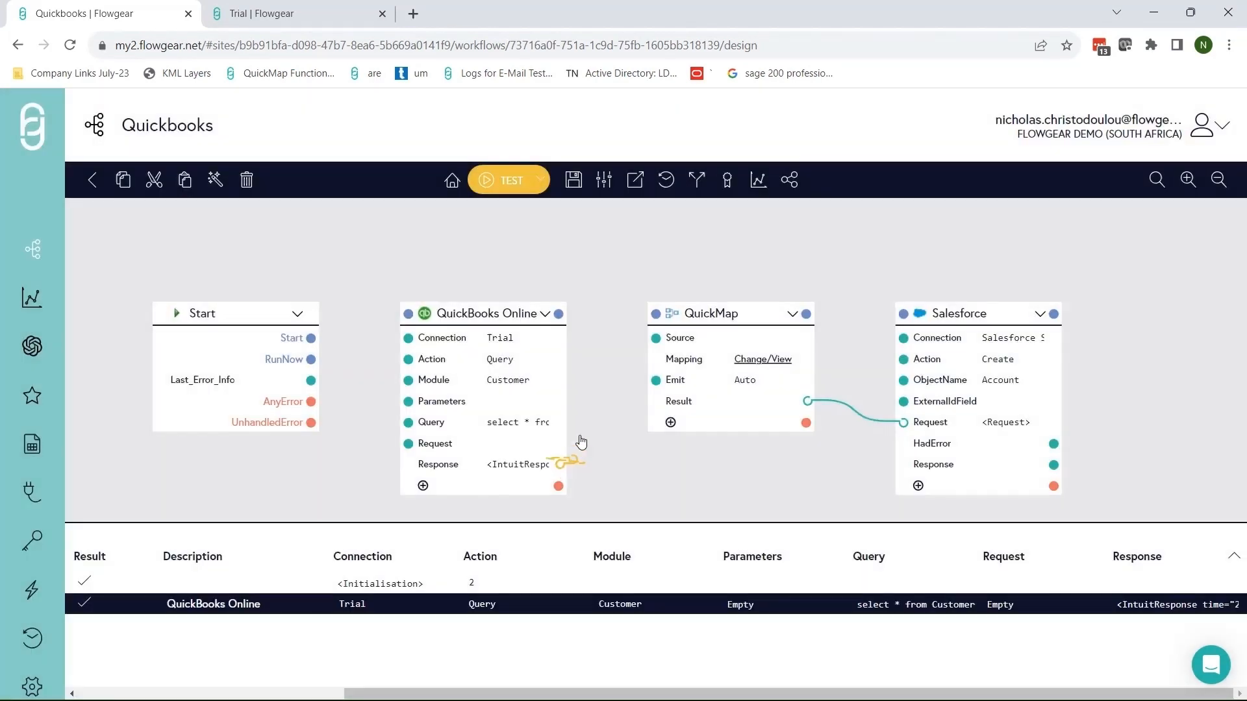
# Wire the QuickBooks Online Response into QuickMap's Source and open the IntuitResponse-to-Account mapping.
pyautogui.moveTo(558, 465); pyautogui.dragTo(656, 338)
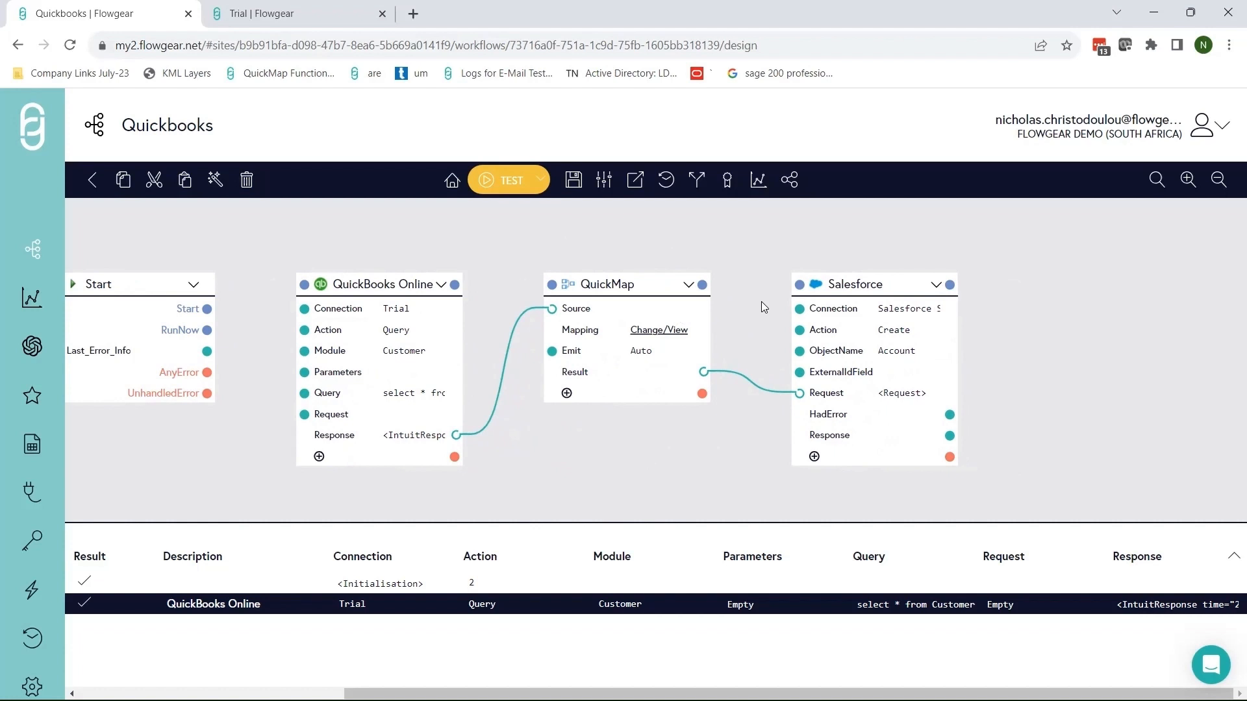
pyautogui.click(644, 332)
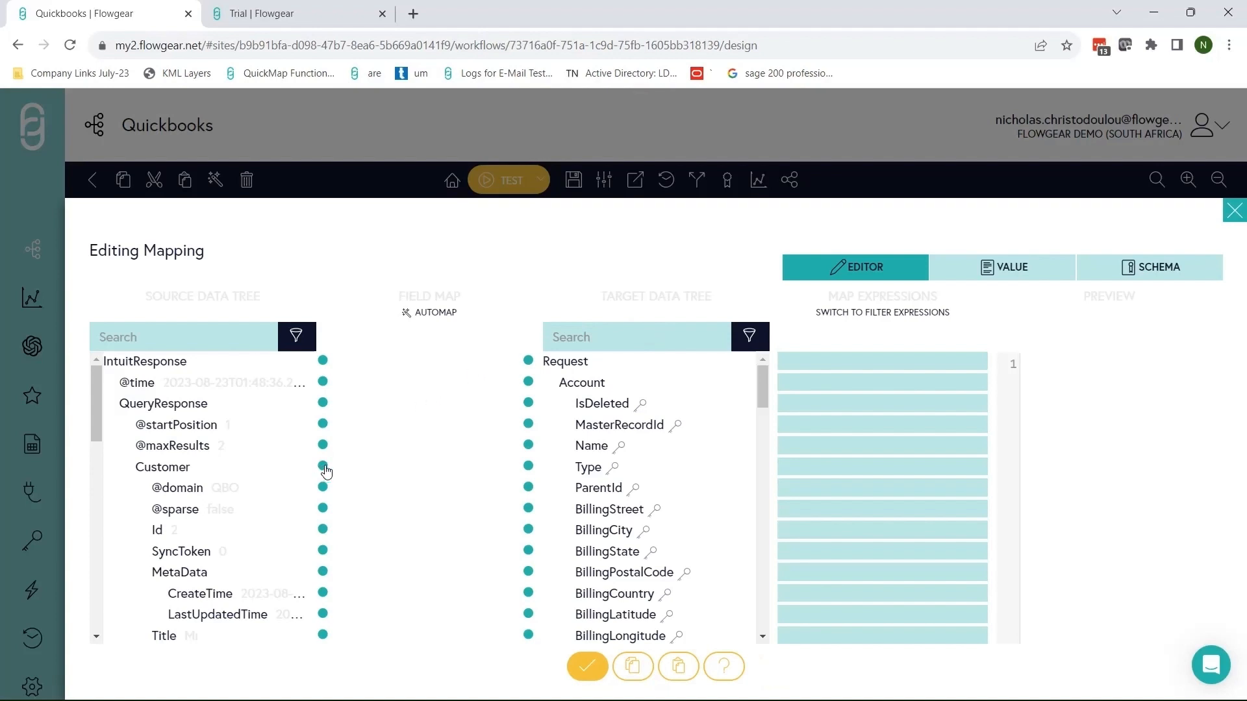
# Map Customer onto Salesforce Account and check that the preview lists Accounts Jaco and Nicholas.
pyautogui.moveTo(325, 470); pyautogui.dragTo(528, 382)
pyautogui.scroll(-3, 317, 511)
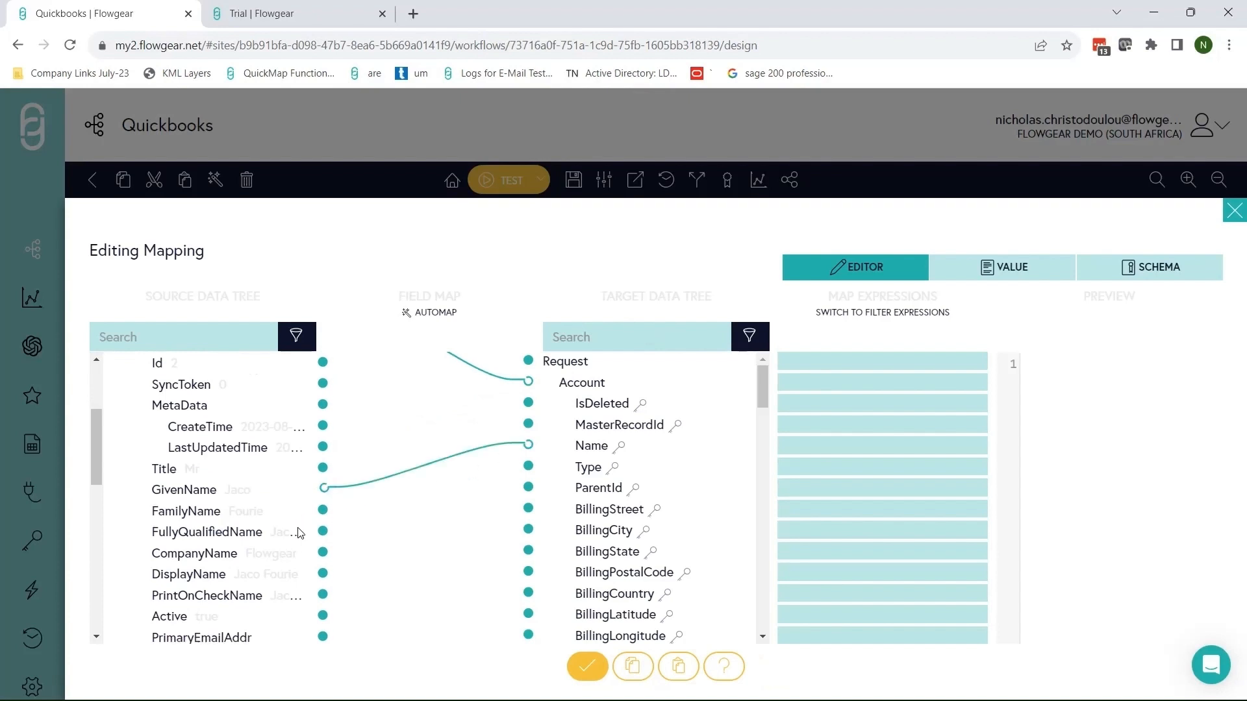
pyautogui.scroll(-2, 299, 532)
pyautogui.moveTo(1104, 495); pyautogui.dragTo(1051, 373)
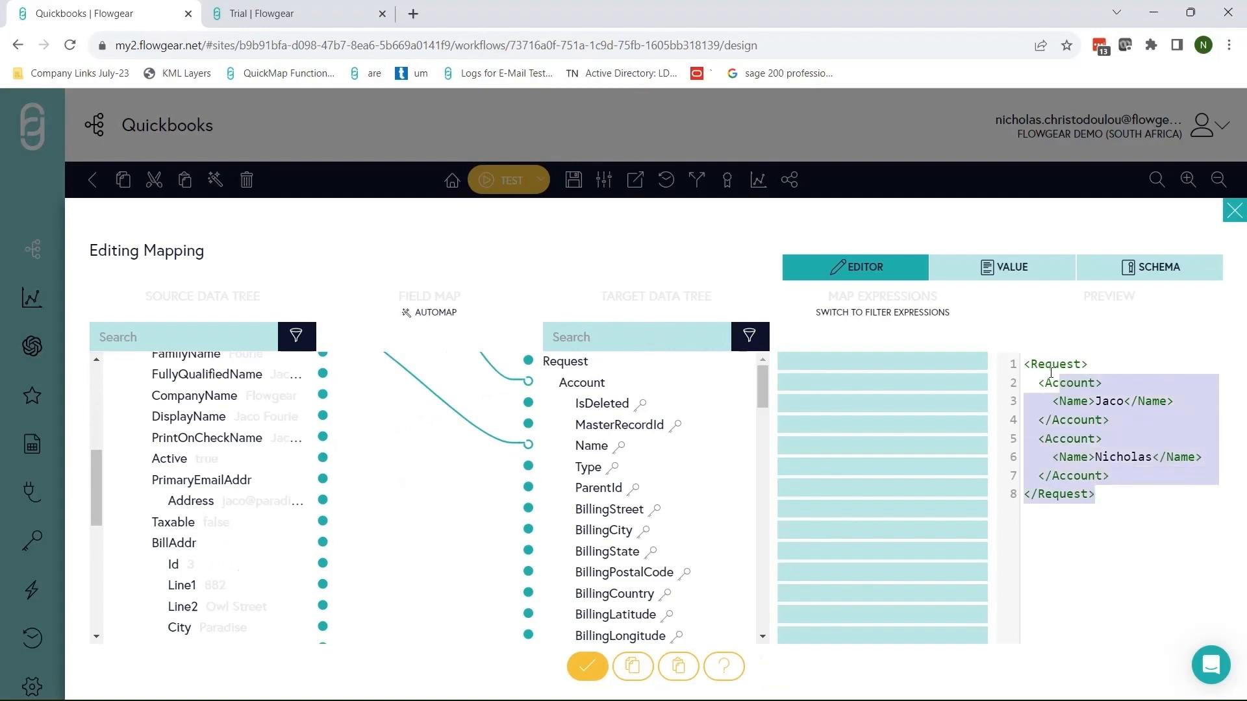
pyautogui.click(1130, 457)
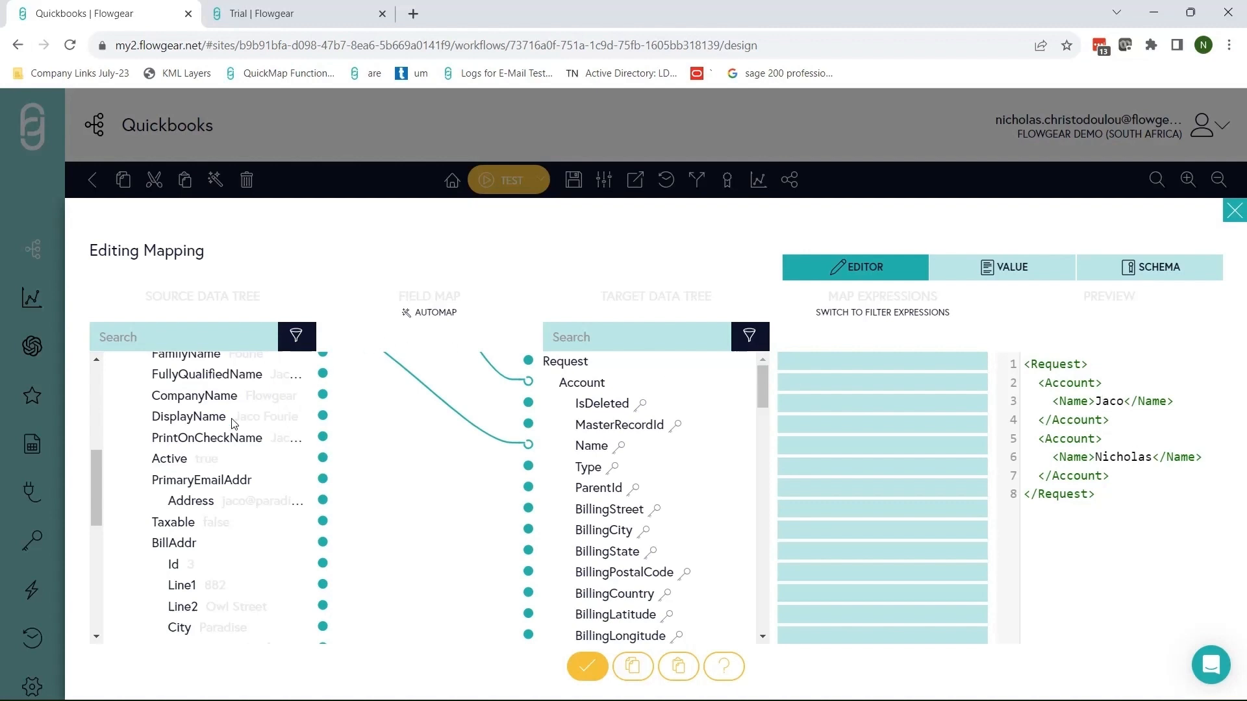
pyautogui.scroll(1, 251, 445)
pyautogui.scroll(-4, 250, 452)
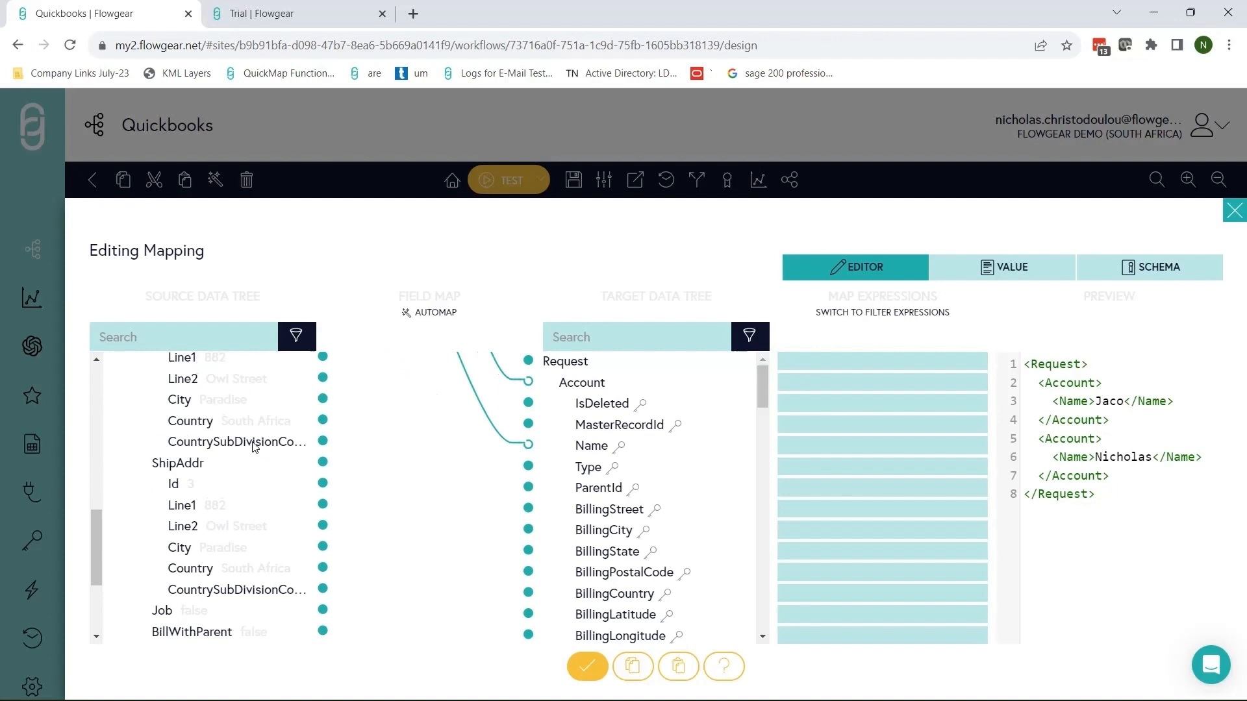
pyautogui.scroll(1, 257, 467)
pyautogui.scroll(1, 273, 466)
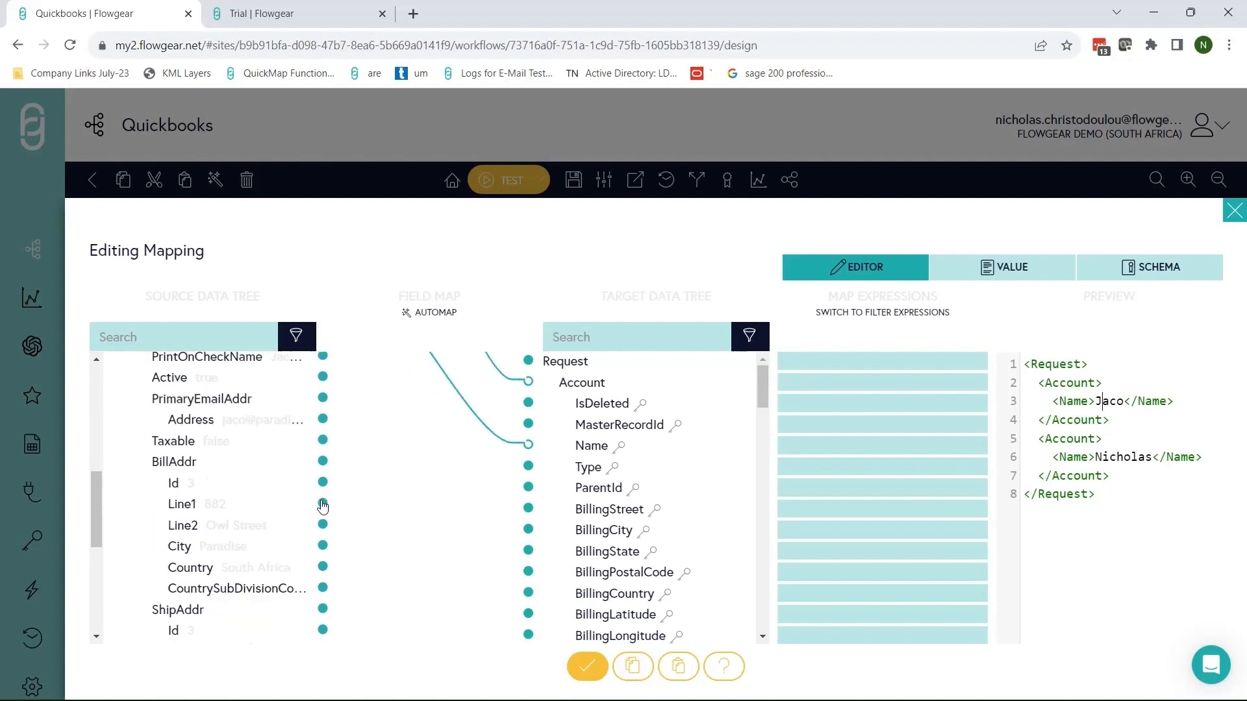
# Link BillAddr Line2, City, Country and Line1 to BillingStreet, BillingCity, BillingCountry and BillingPostalCode, then check the preview.
pyautogui.moveTo(321, 526); pyautogui.dragTo(528, 507)
pyautogui.moveTo(323, 546); pyautogui.dragTo(528, 529)
pyautogui.moveTo(323, 565); pyautogui.dragTo(527, 591)
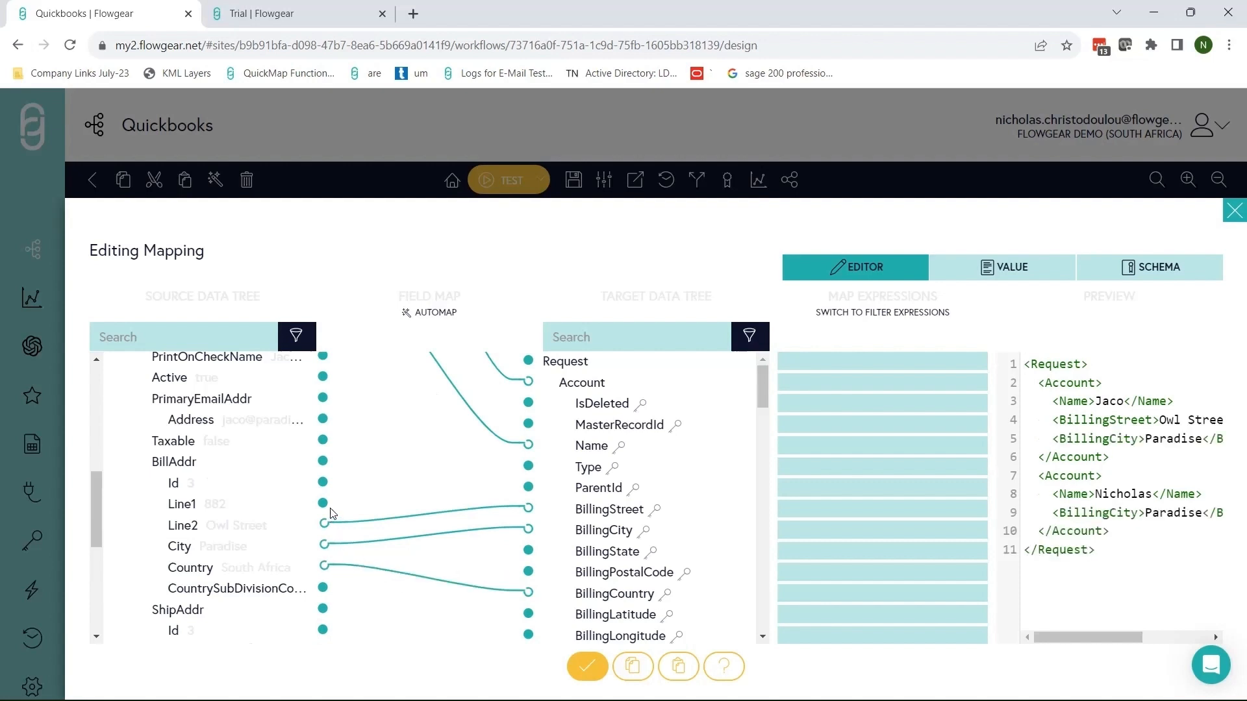
pyautogui.moveTo(326, 506); pyautogui.dragTo(528, 571)
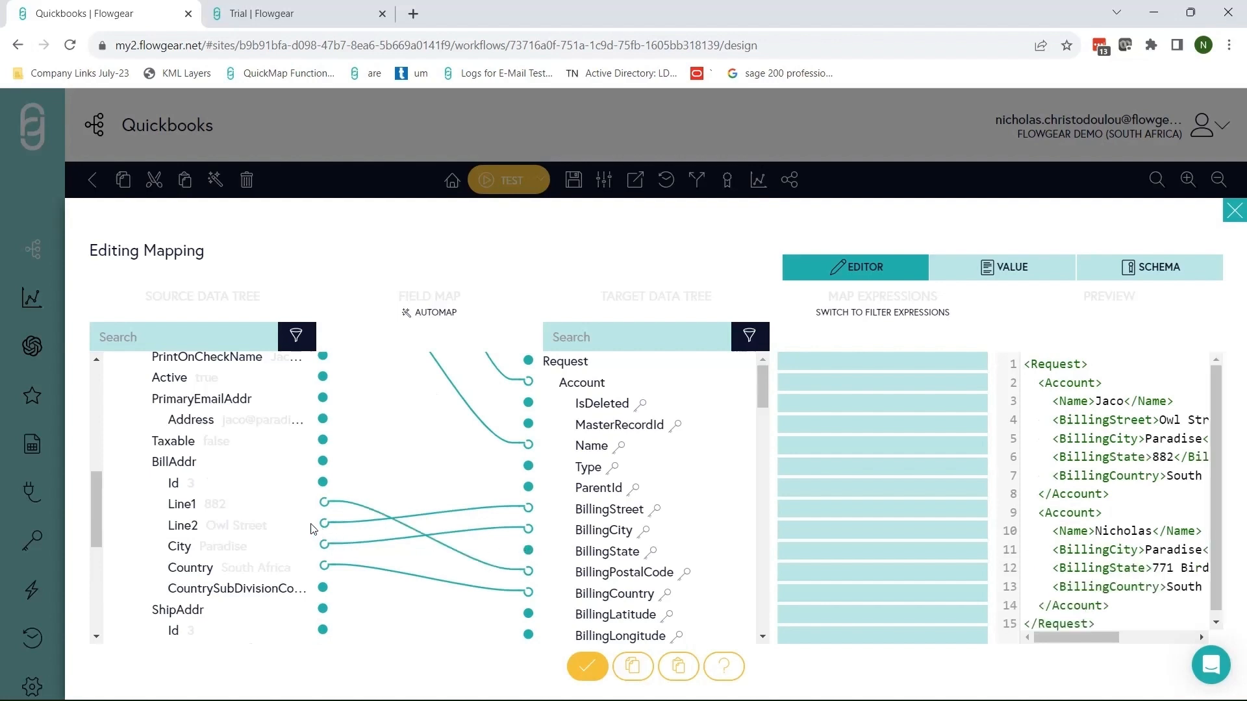
pyautogui.scroll(-3, 312, 529)
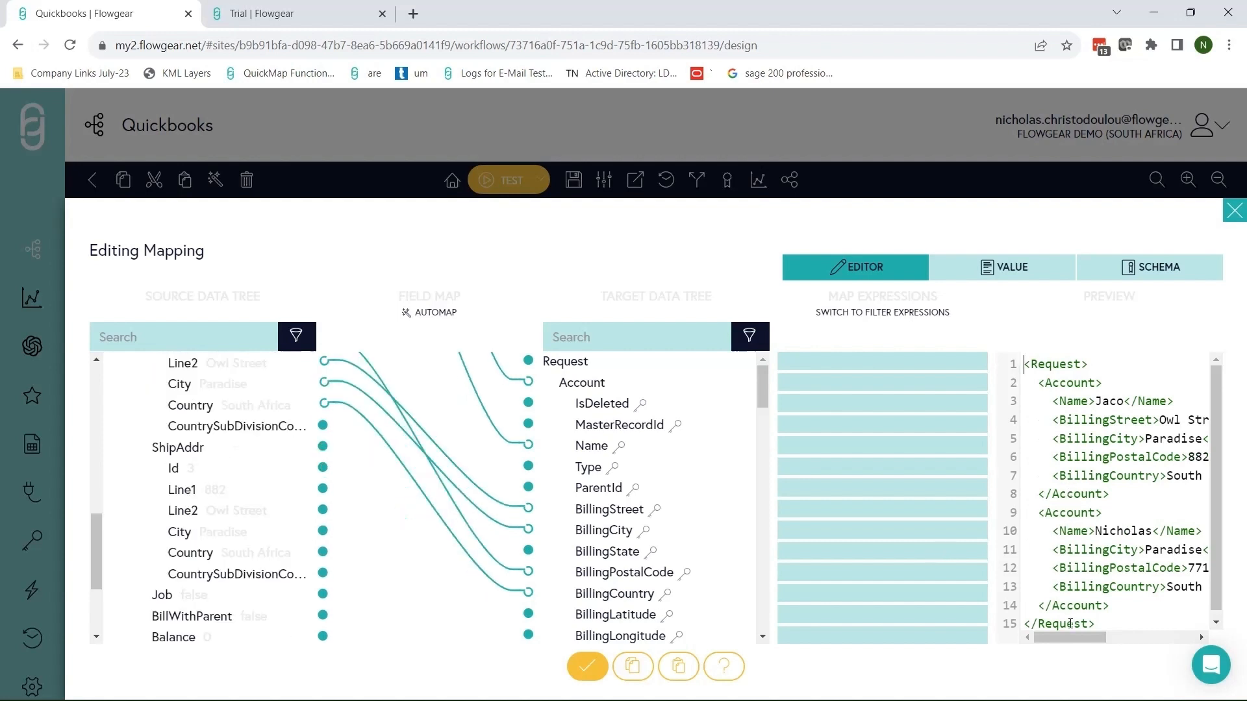
pyautogui.moveTo(1068, 648)
pyautogui.mouseDown()
pyautogui.moveTo(1096, 648)
pyautogui.moveTo(1068, 648)
pyautogui.mouseUp()
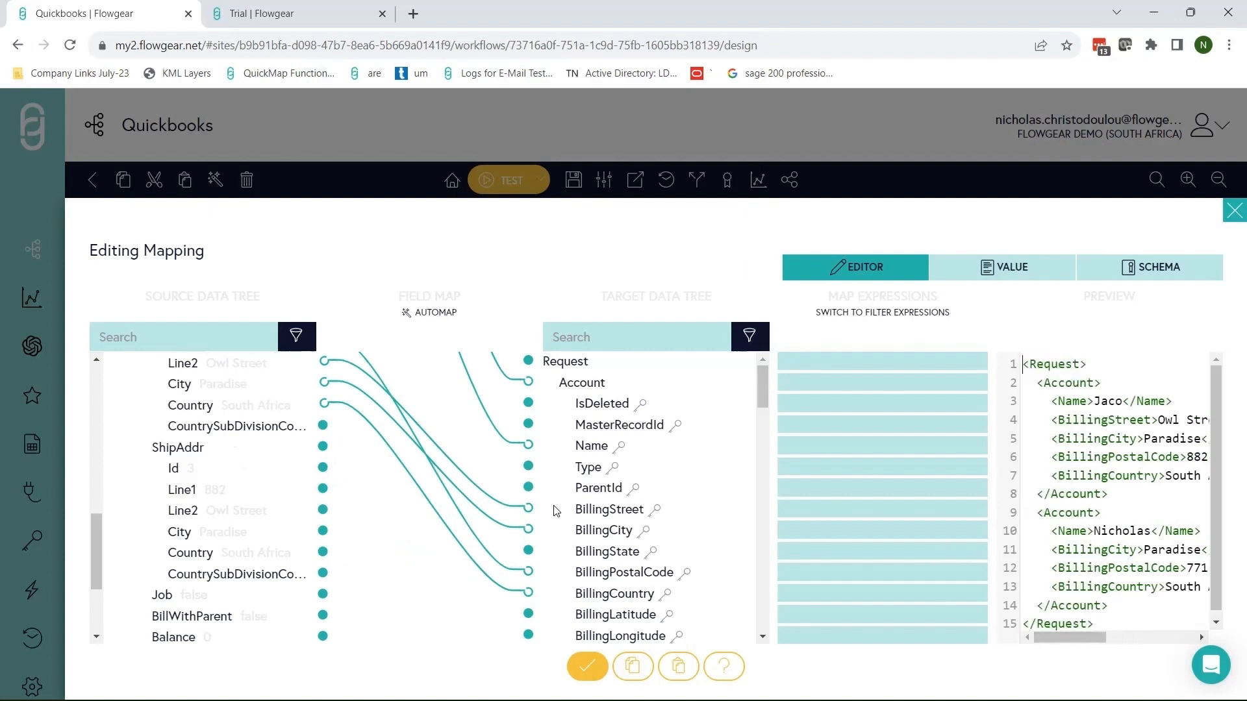
pyautogui.scroll(5, 316, 503)
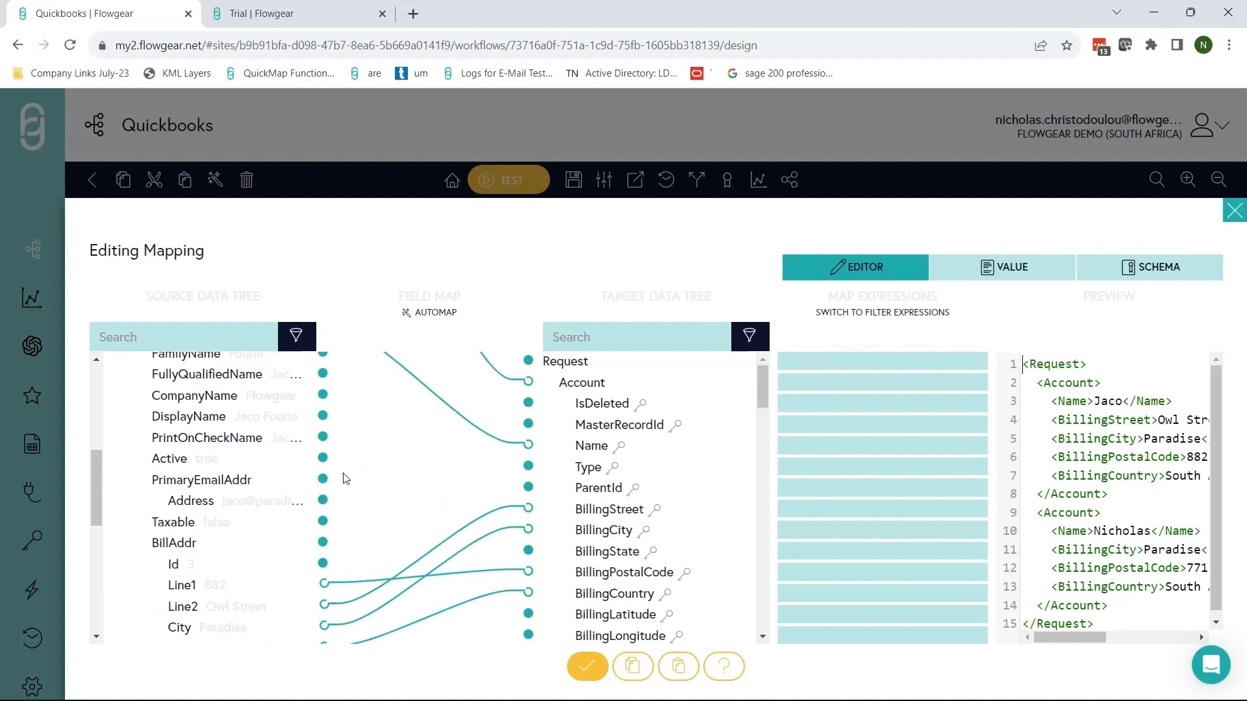
pyautogui.scroll(6, 263, 477)
pyautogui.scroll(2, 262, 475)
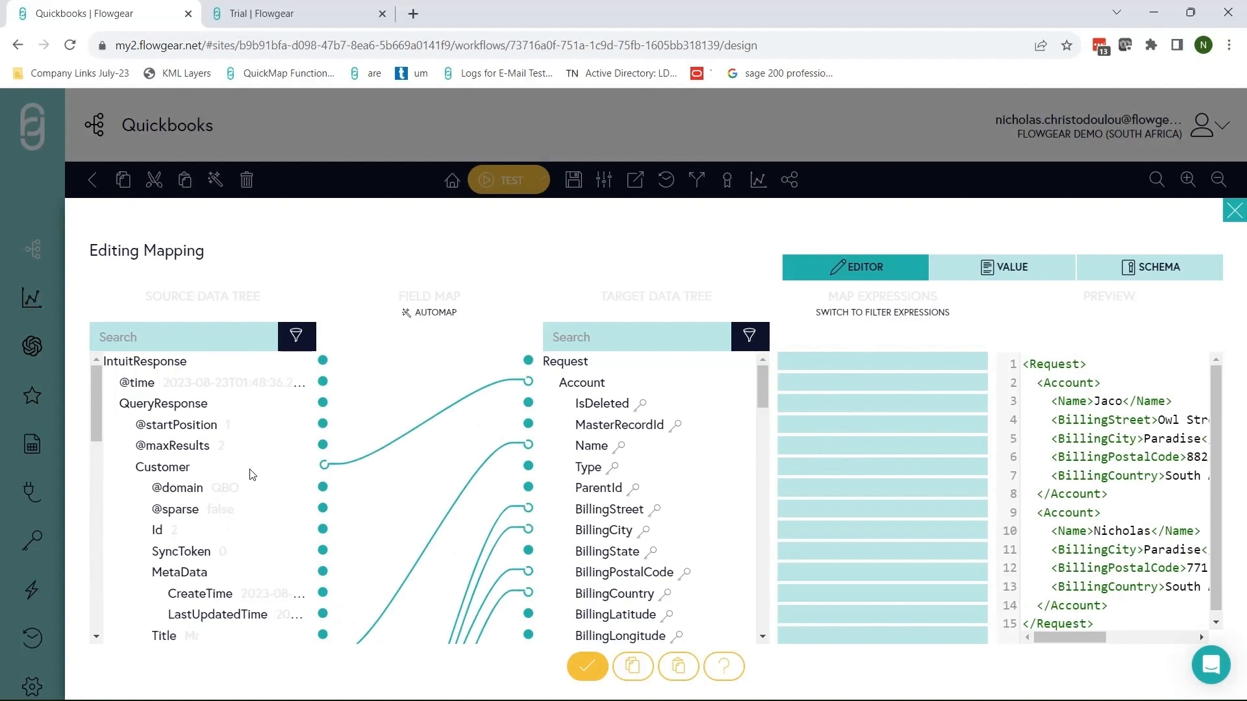
# Set the Name expression to {GivenName} + " " + {FamilyName} to combine the full name.
pyautogui.scroll(-5, 265, 484)
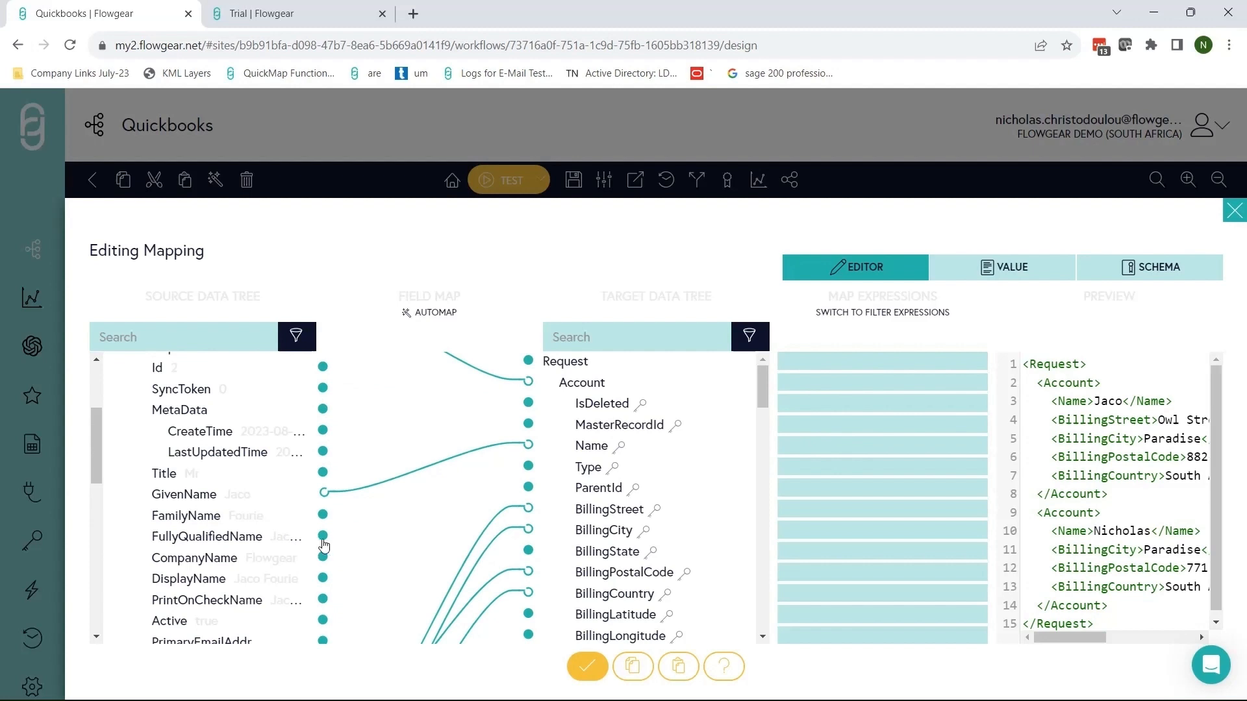
pyautogui.moveTo(323, 519); pyautogui.dragTo(528, 446)
pyautogui.click(812, 448)
pyautogui.click(813, 470)
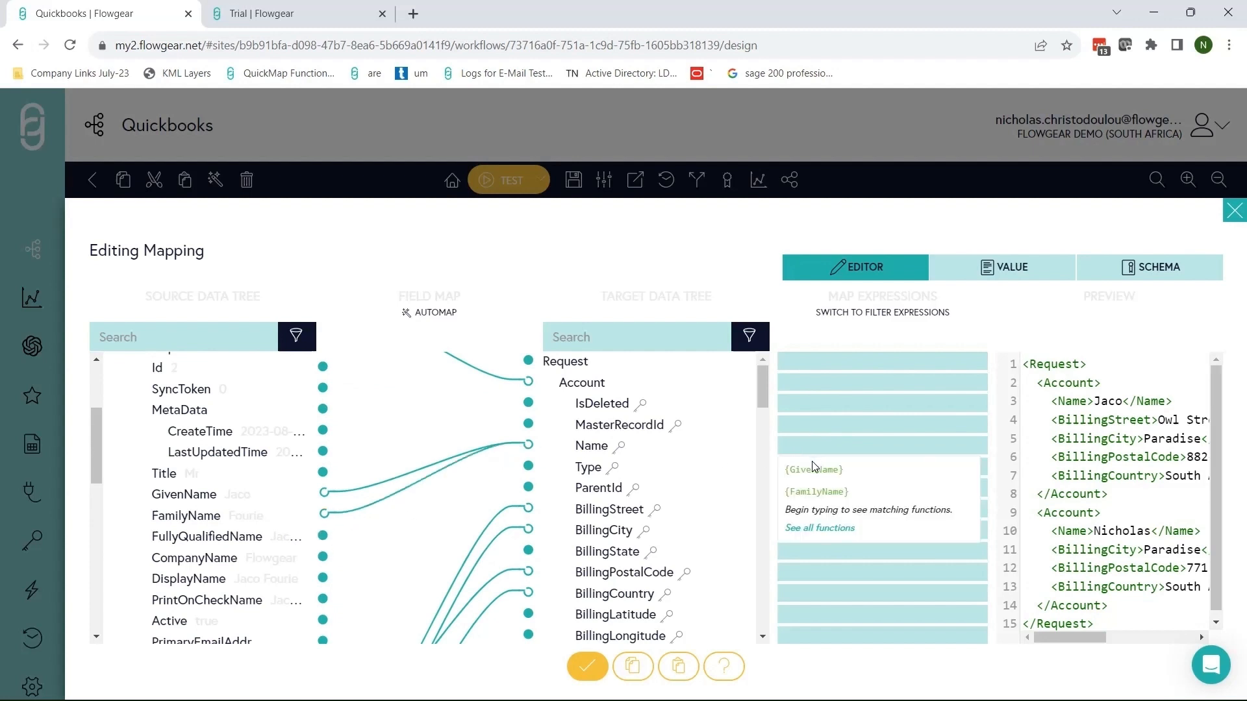
pyautogui.write('+ " " + {FamilyName}')
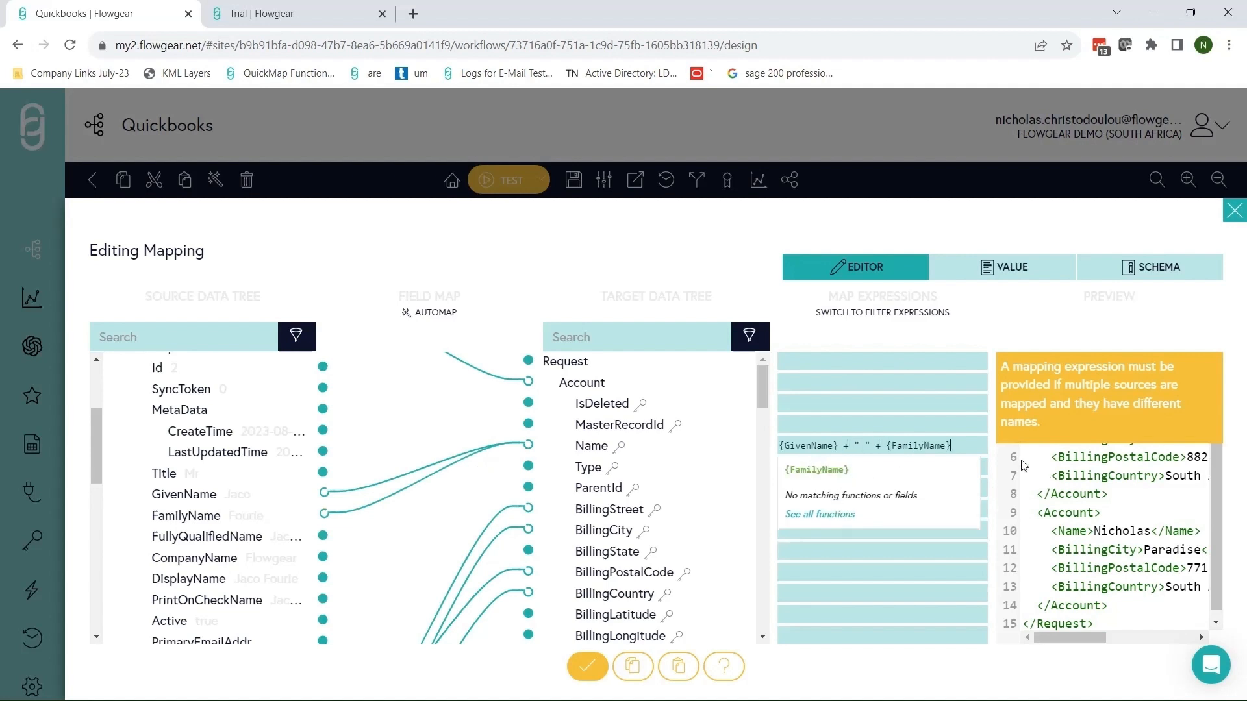
pyautogui.click(938, 396)
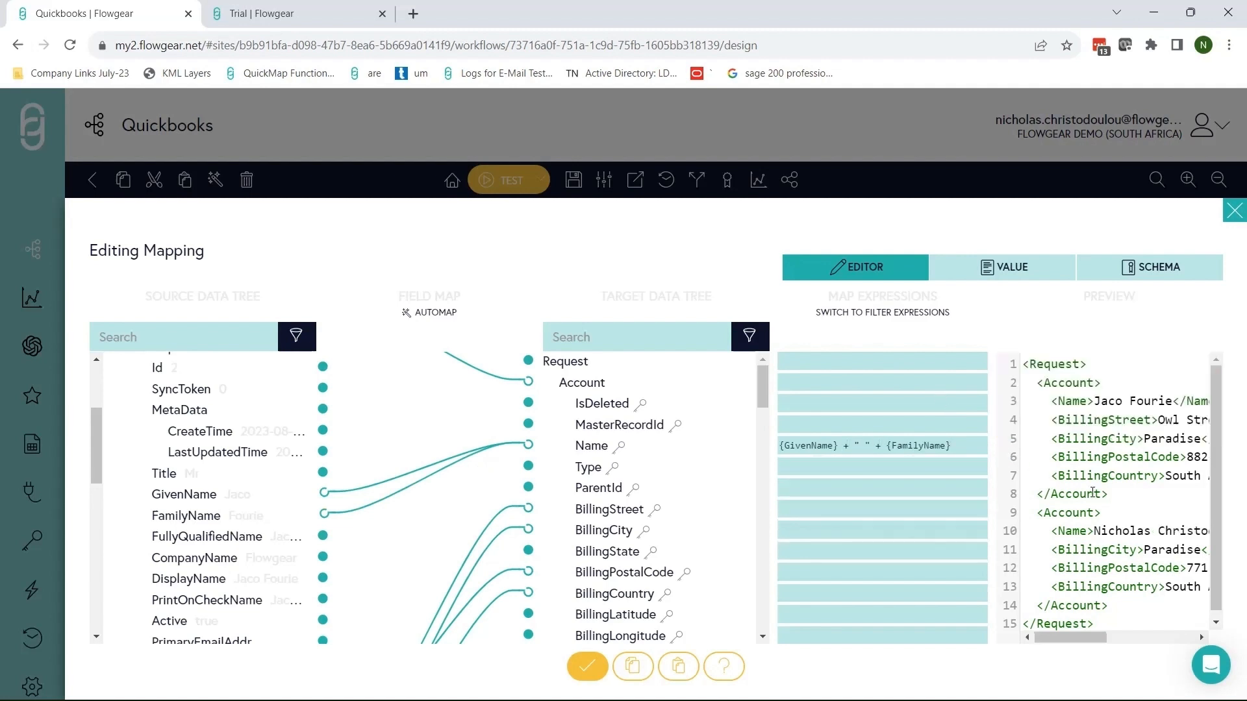
pyautogui.moveTo(1071, 402); pyautogui.dragTo(1175, 402)
# Set BillingCity to UPPER({City}).
pyautogui.click(807, 526)
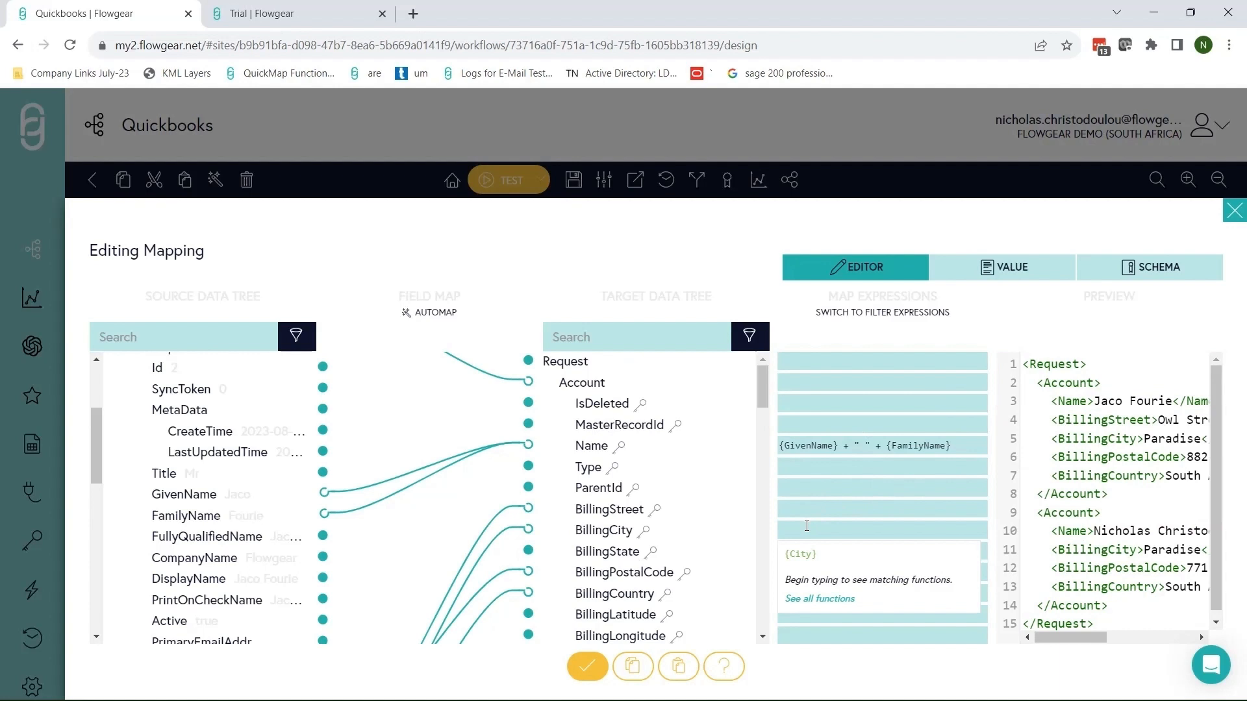
pyautogui.write('UPPER(')
pyautogui.click(815, 556)
pyautogui.write(')')
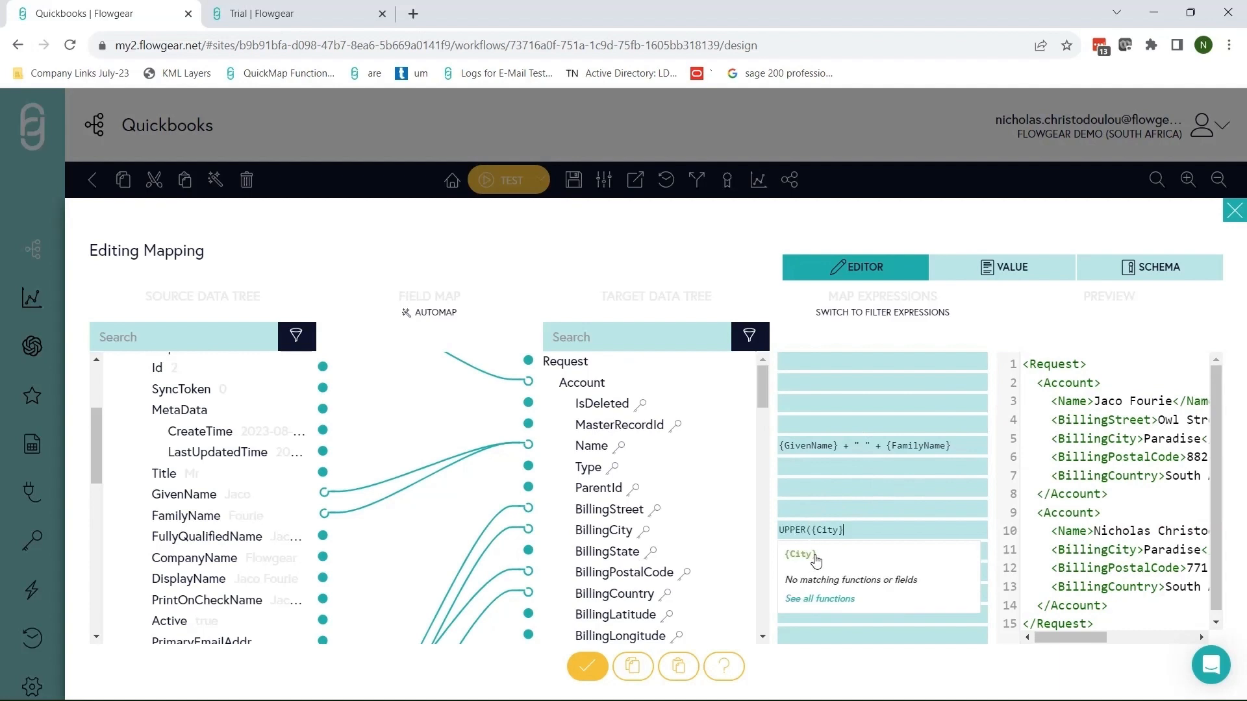
pyautogui.write(')')
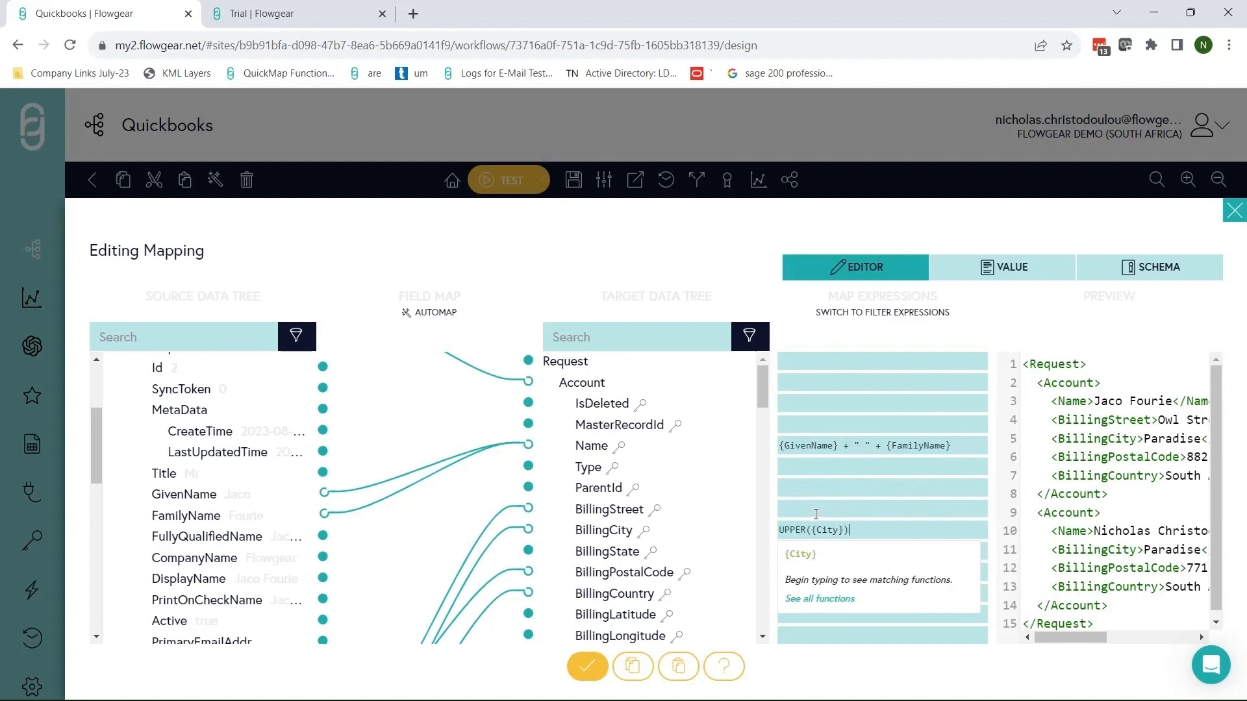
# Set BillingStreet to LEFT({Line2}, 10) and save the mapping.
pyautogui.click(816, 514)
pyautogui.write('LEFT(')
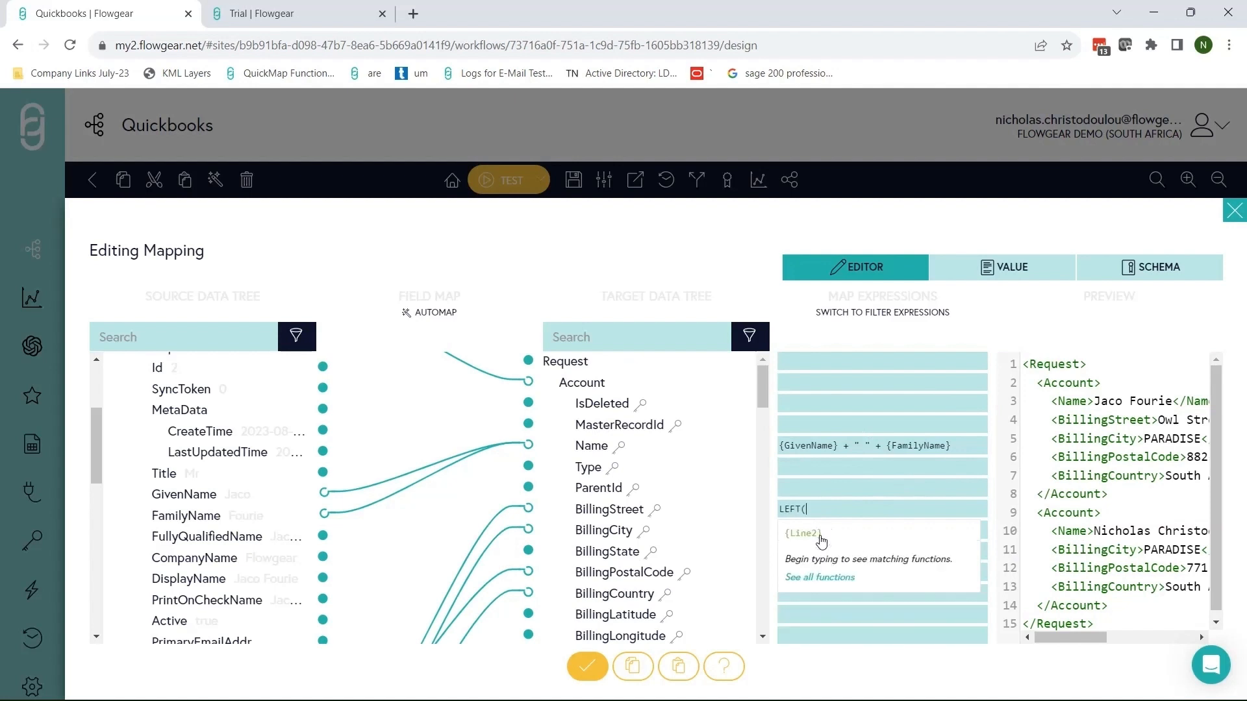
pyautogui.click(819, 537)
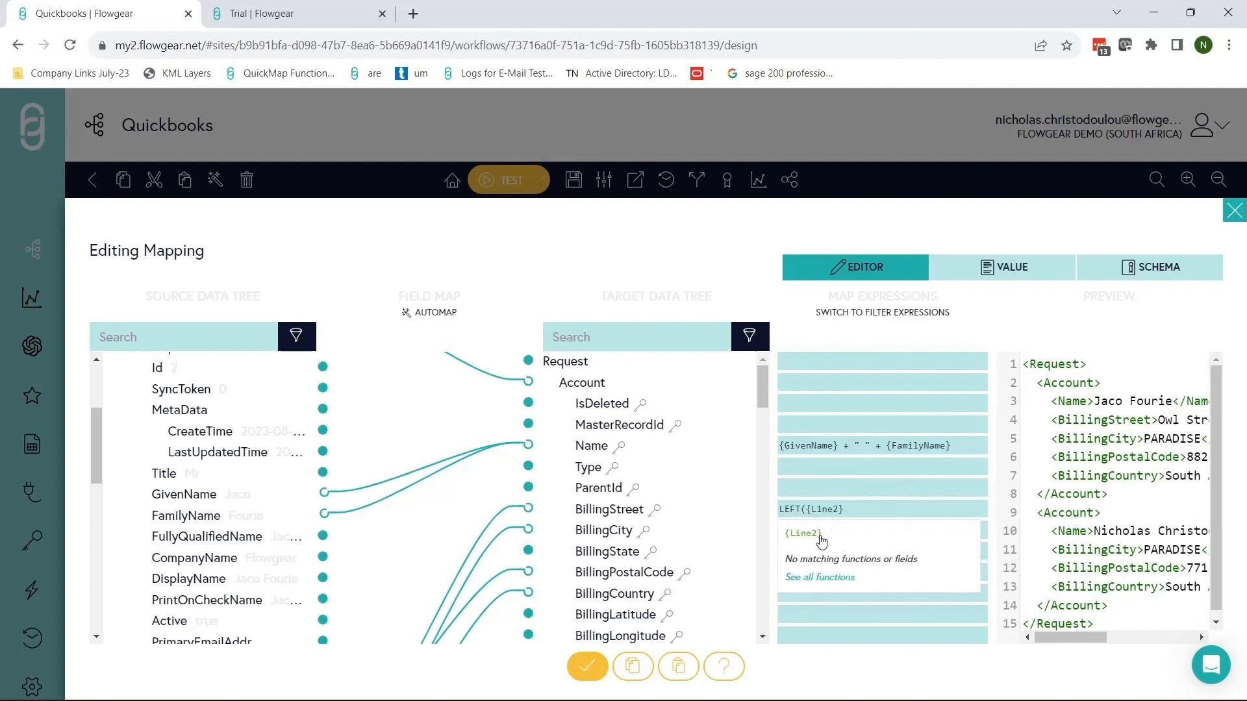
pyautogui.write(', 10)')
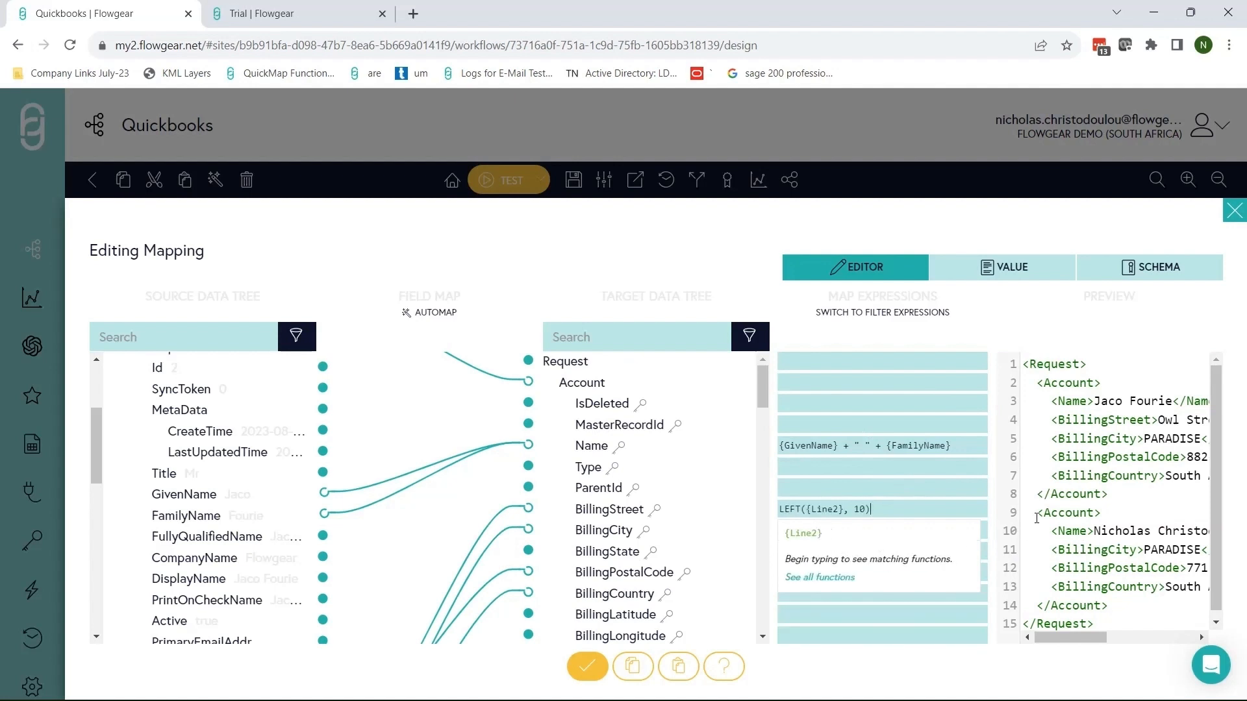
pyautogui.click(1037, 513)
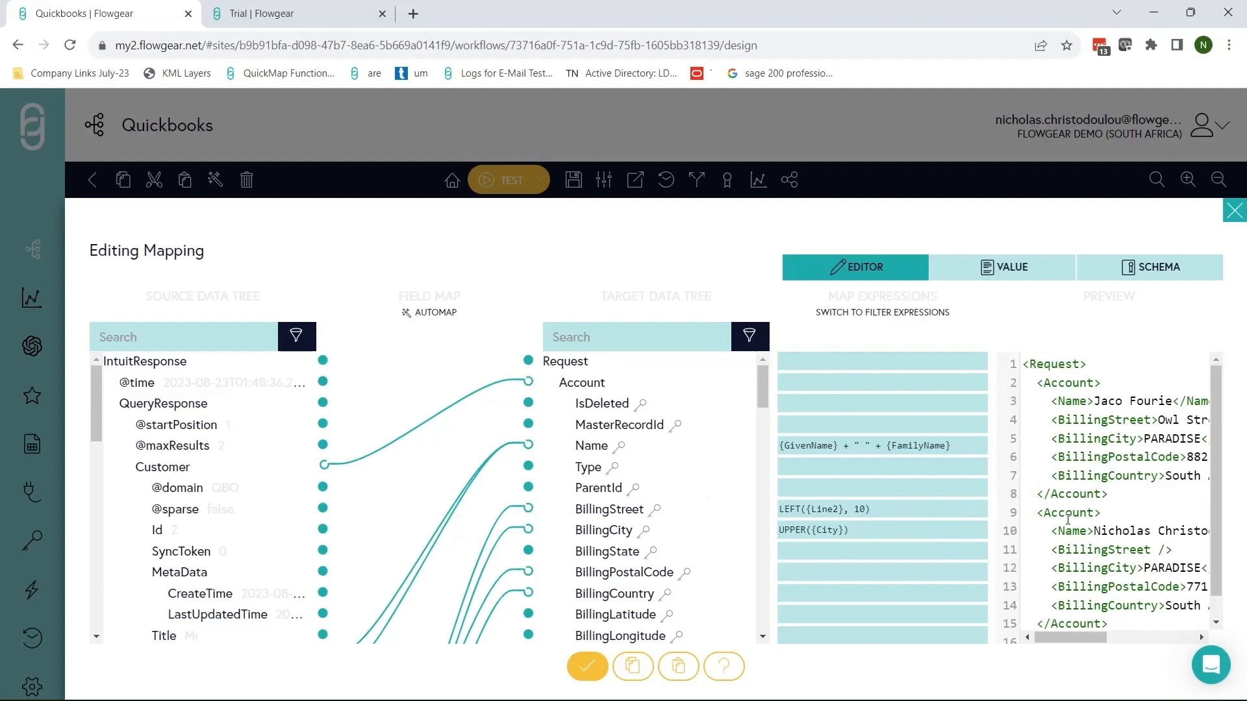
pyautogui.scroll(-2, 1077, 520)
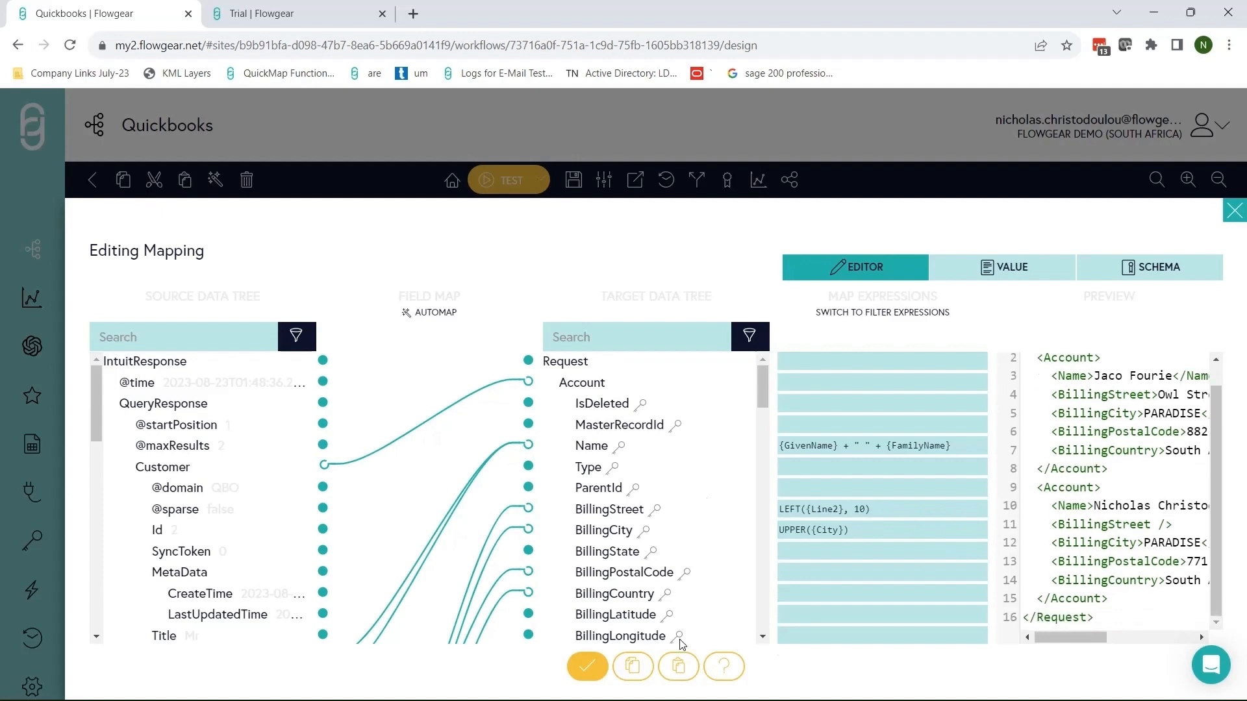
pyautogui.click(587, 666)
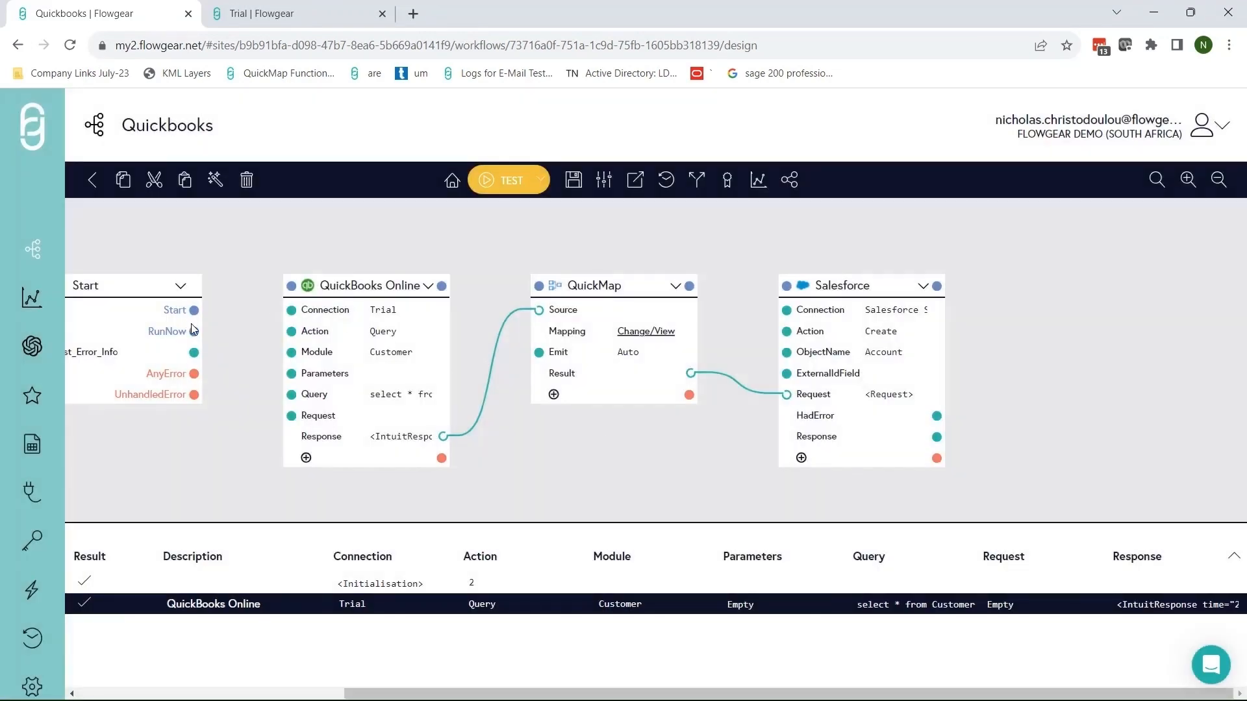
# Chain Start's RunNow to QuickBooks Online, then QuickMap, then Salesforce.
pyautogui.moveTo(195, 331); pyautogui.dragTo(291, 285)
pyautogui.moveTo(442, 285); pyautogui.dragTo(539, 285)
pyautogui.moveTo(689, 286); pyautogui.dragTo(786, 286)
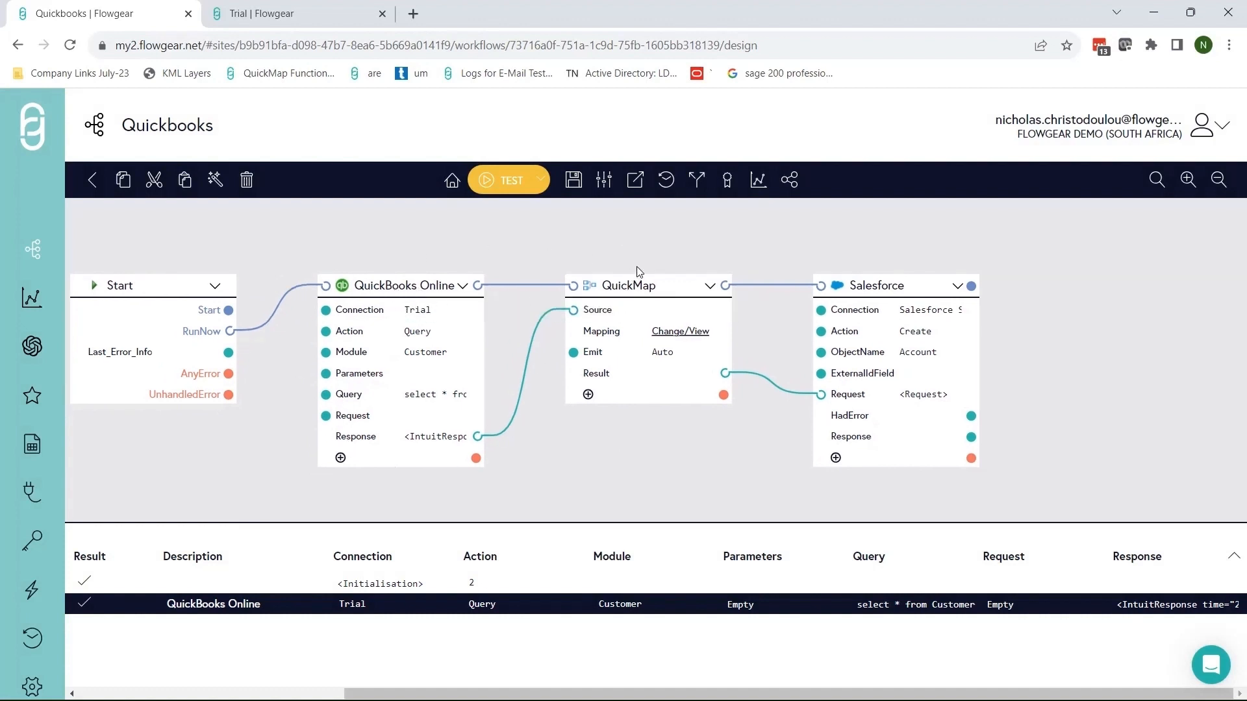
# Test-run the workflow and inspect the QuickBooks Online step's run details.
pyautogui.click(499, 183)
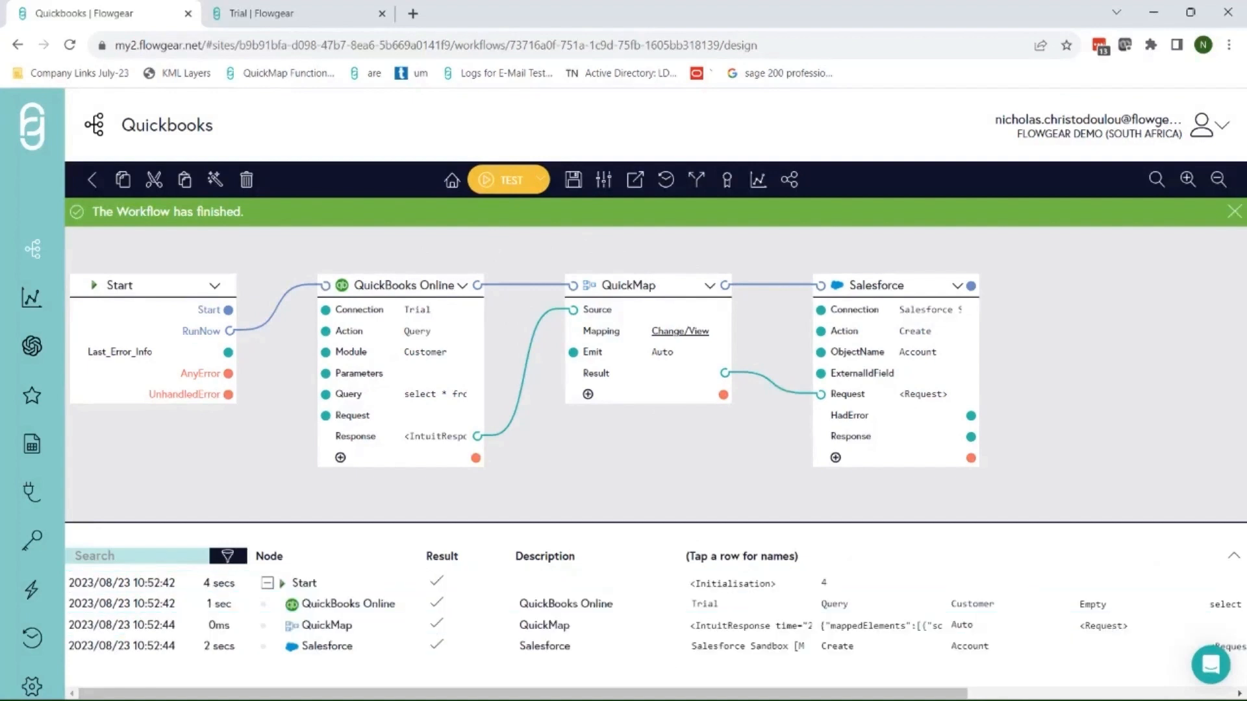
pyautogui.moveTo(525, 694); pyautogui.dragTo(1012, 675)
pyautogui.click(532, 607)
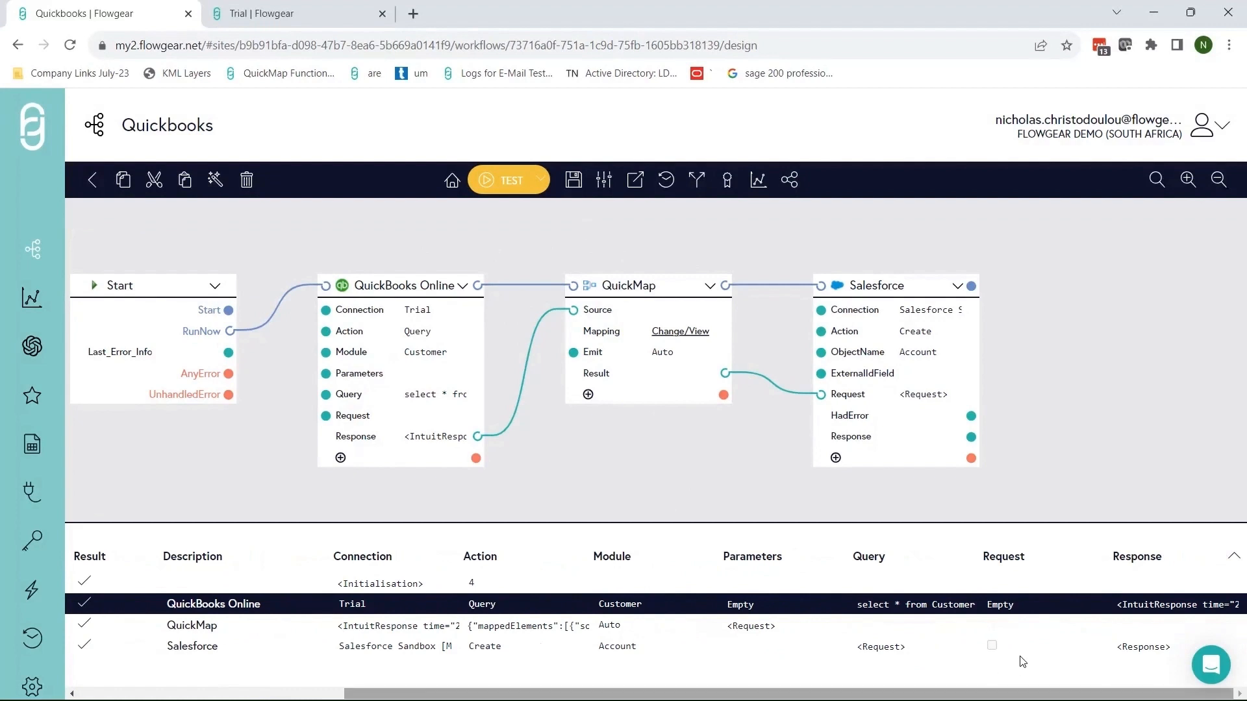
# View the QuickMap step's mapped Request output as raw XML.
pyautogui.click(760, 626)
pyautogui.click(766, 627)
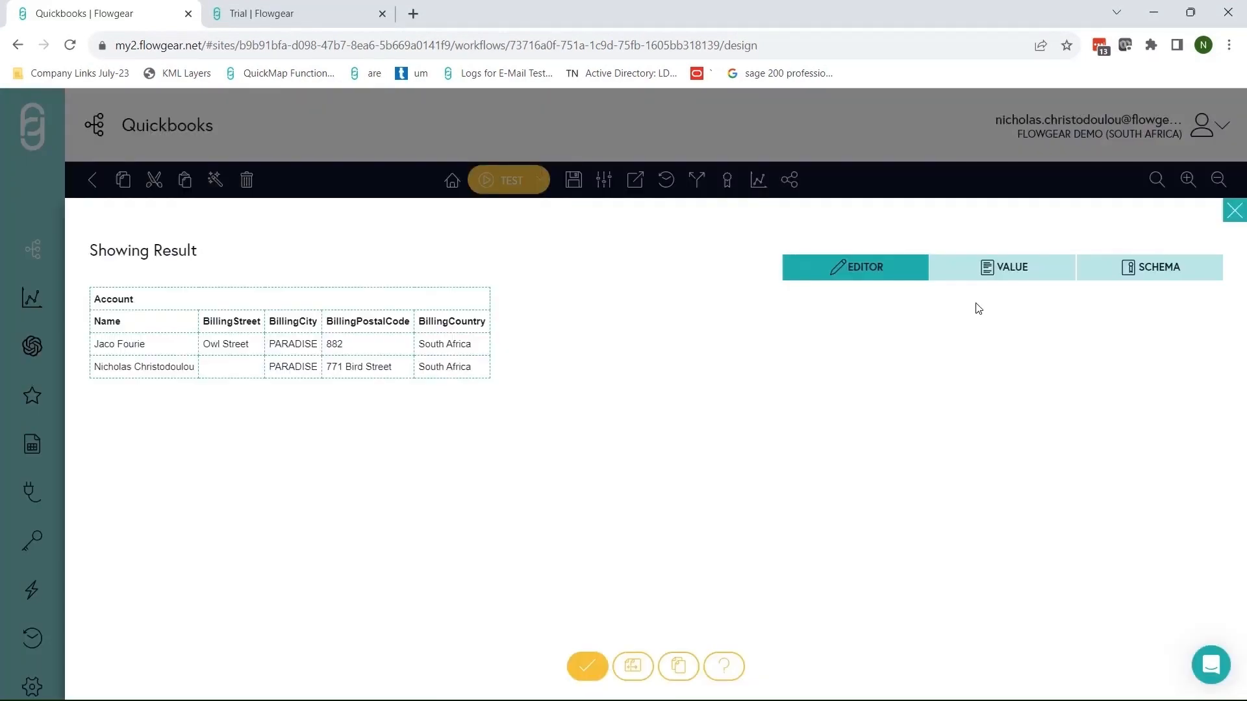
pyautogui.click(1002, 269)
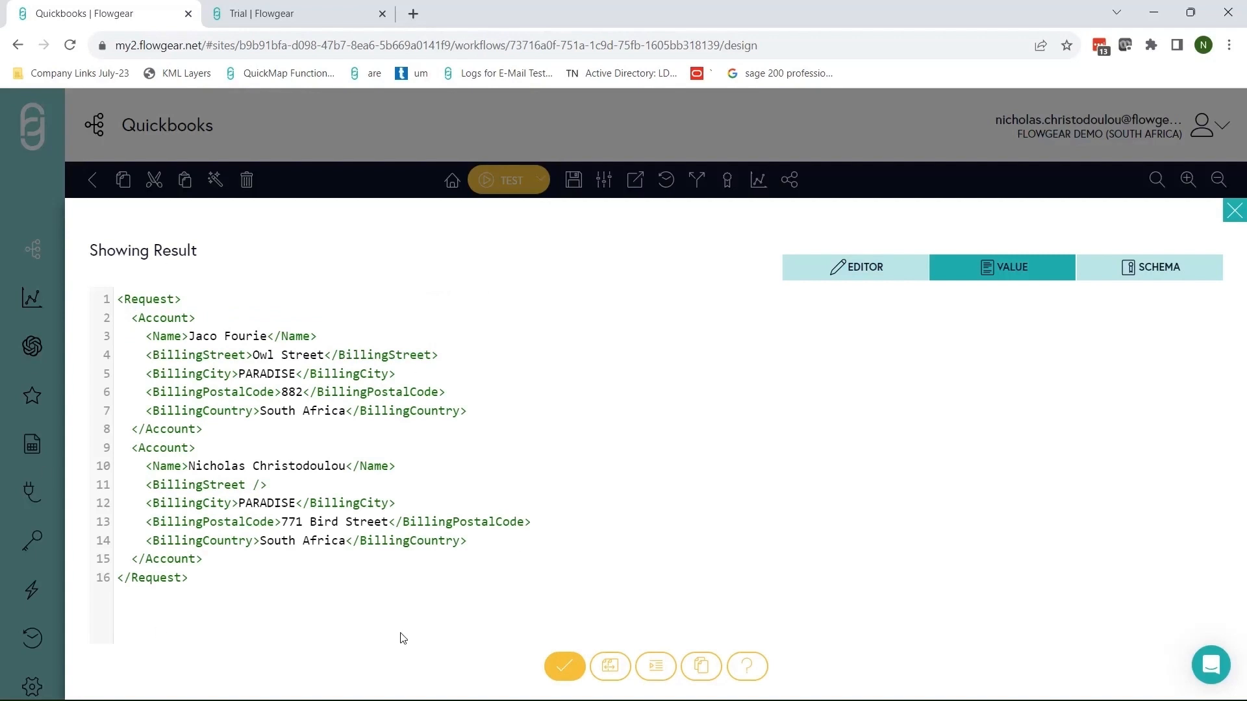
pyautogui.click(565, 667)
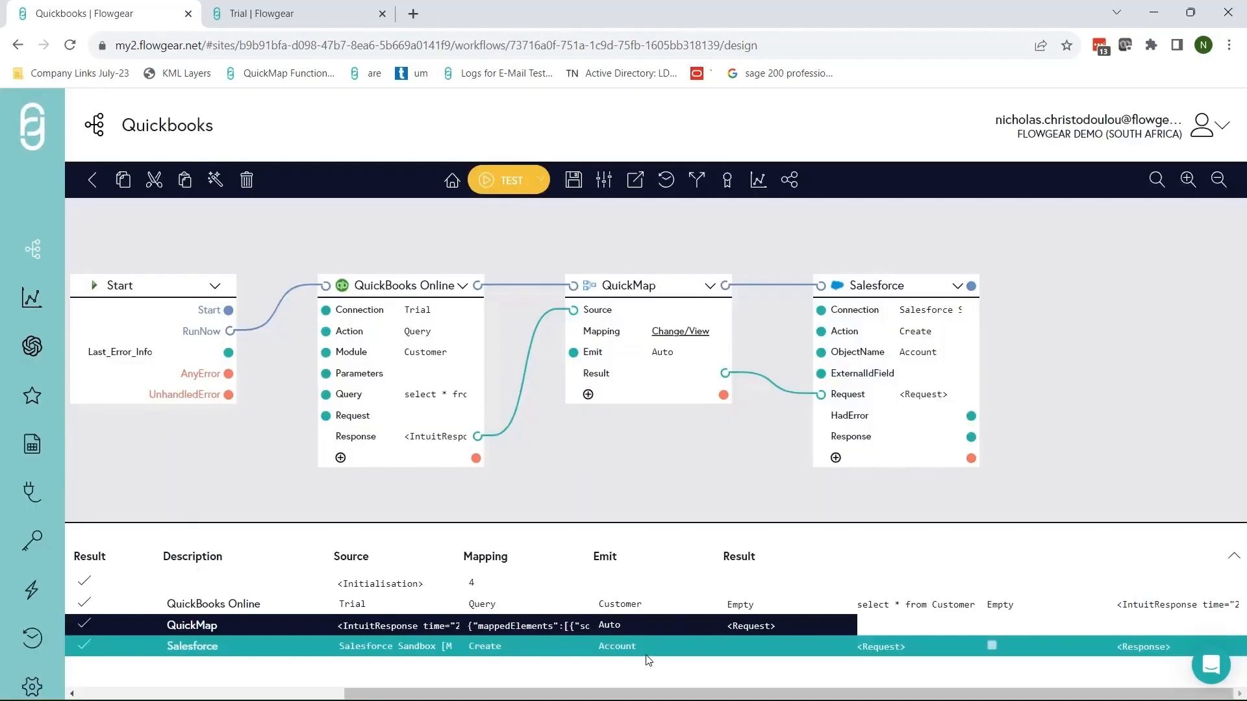
# Check the Salesforce response for the ids of both created accounts.
pyautogui.click(1137, 649)
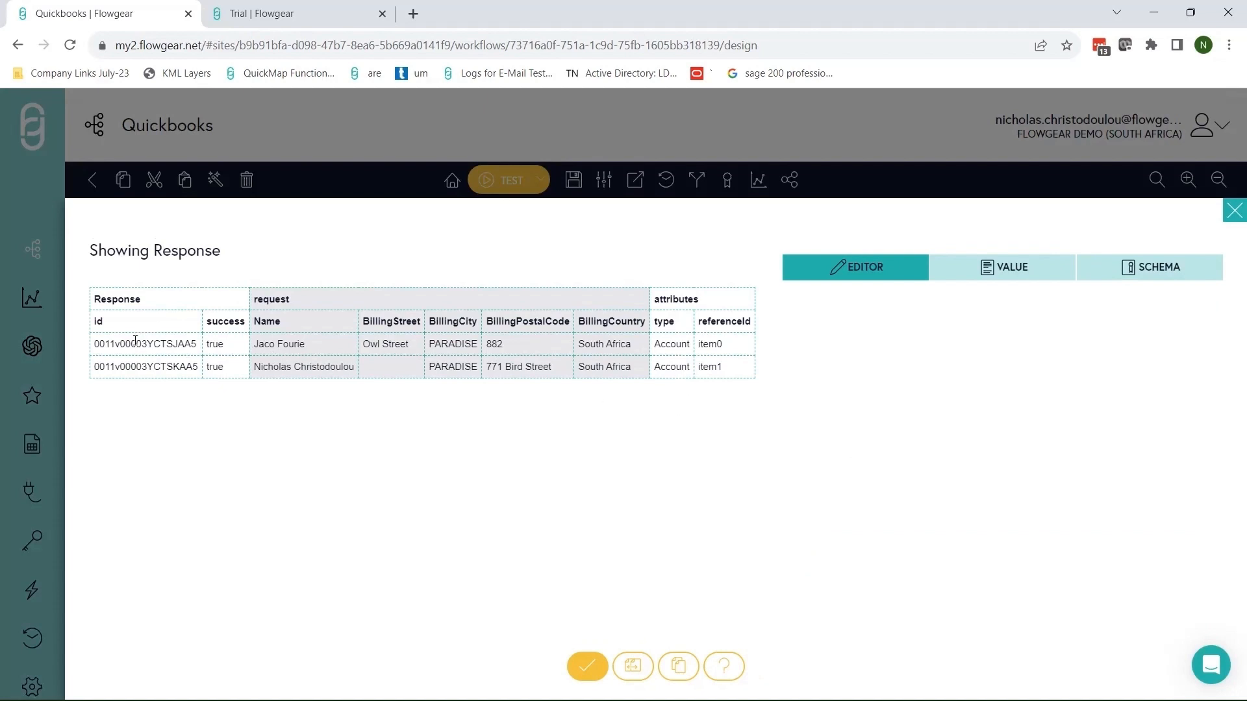
pyautogui.doubleClick(136, 364)
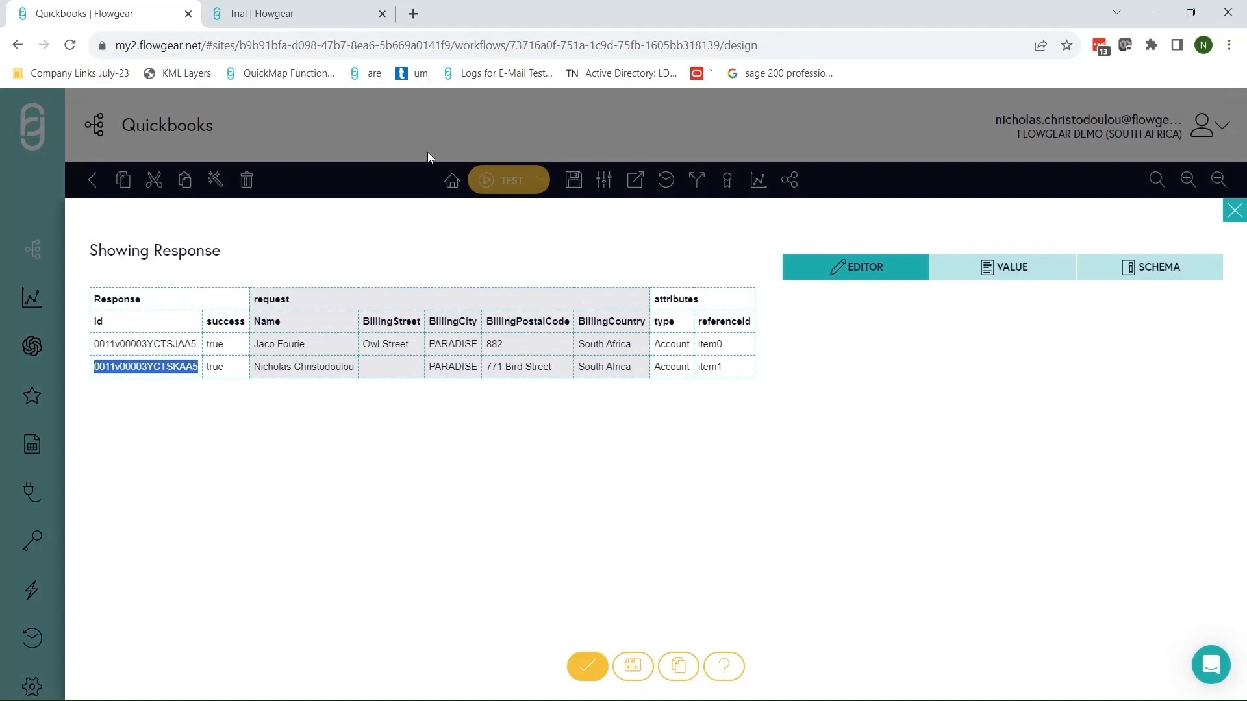
pyautogui.click(408, 142)
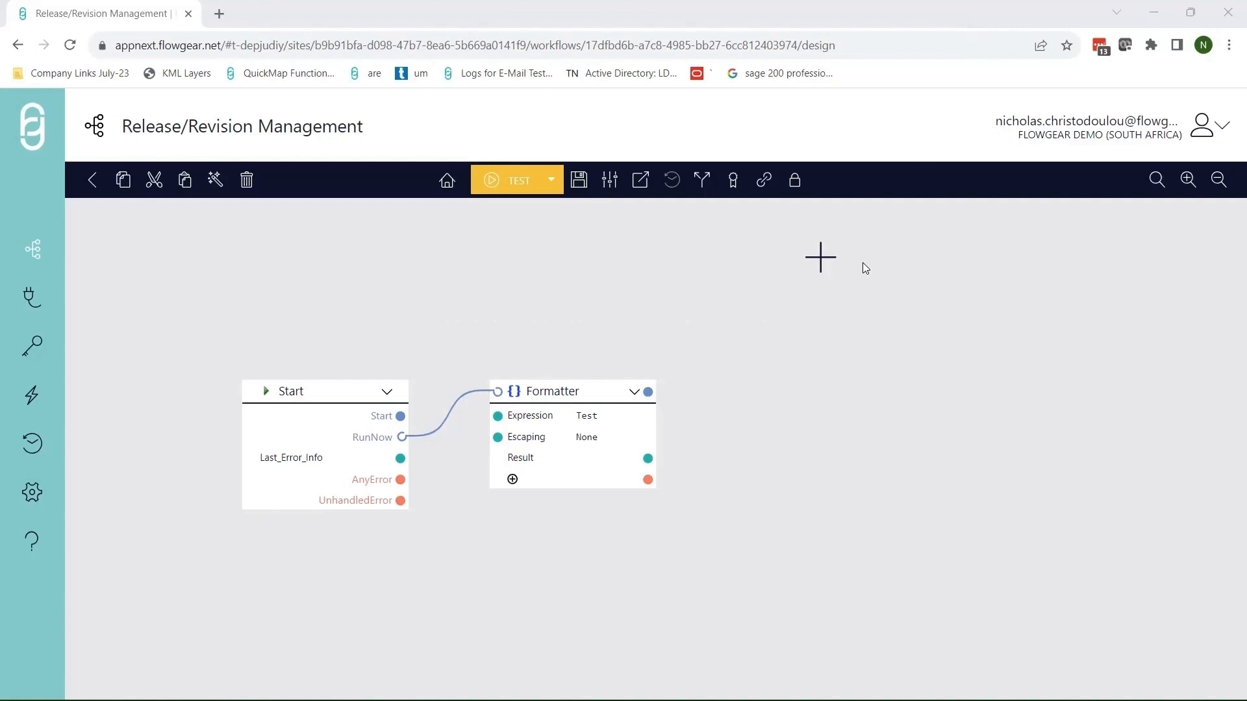
pyautogui.click(608, 182)
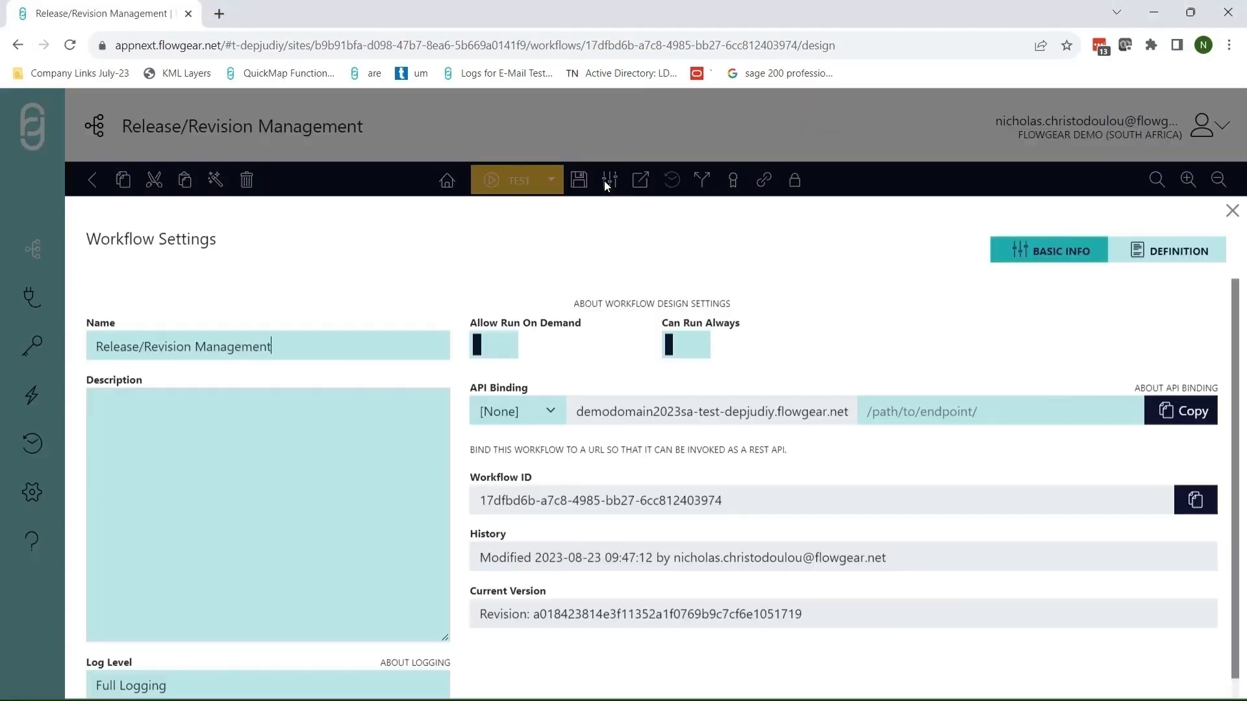
pyautogui.click(544, 414)
pyautogui.click(521, 448)
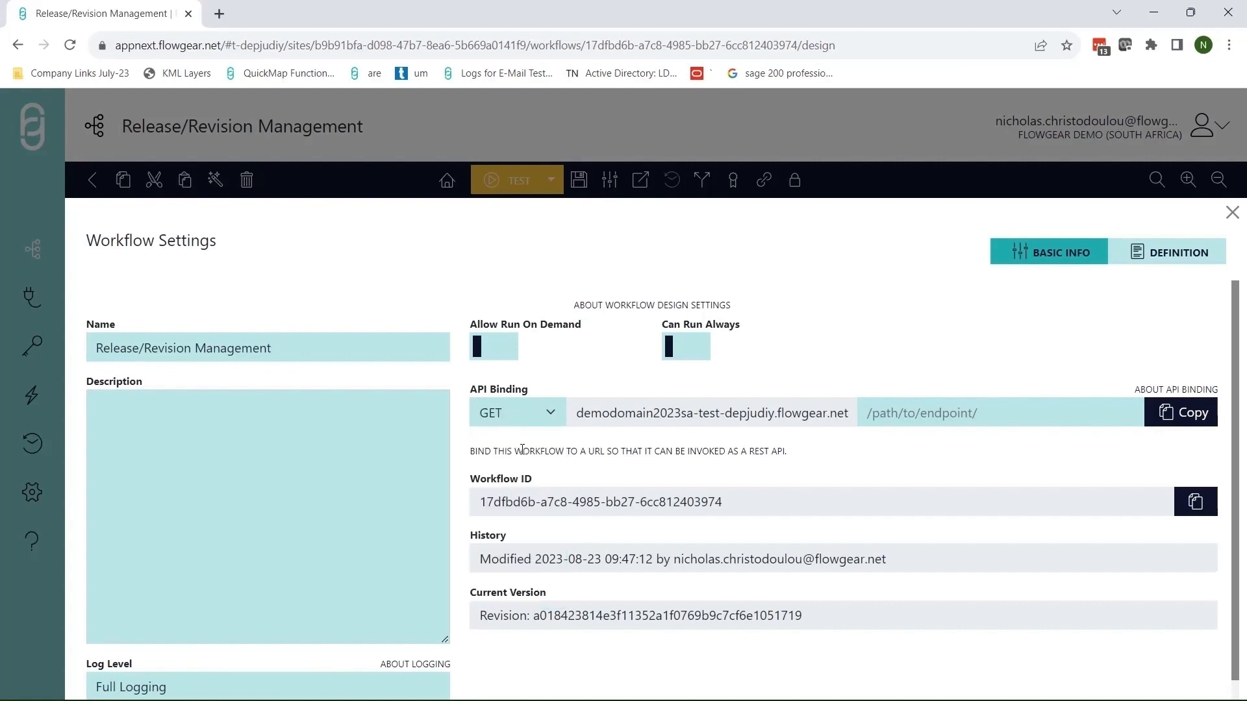
pyautogui.moveTo(584, 414); pyautogui.dragTo(767, 423)
pyautogui.click(803, 421)
pyautogui.click(913, 414)
pyautogui.write('/custom')
pyautogui.click(1174, 418)
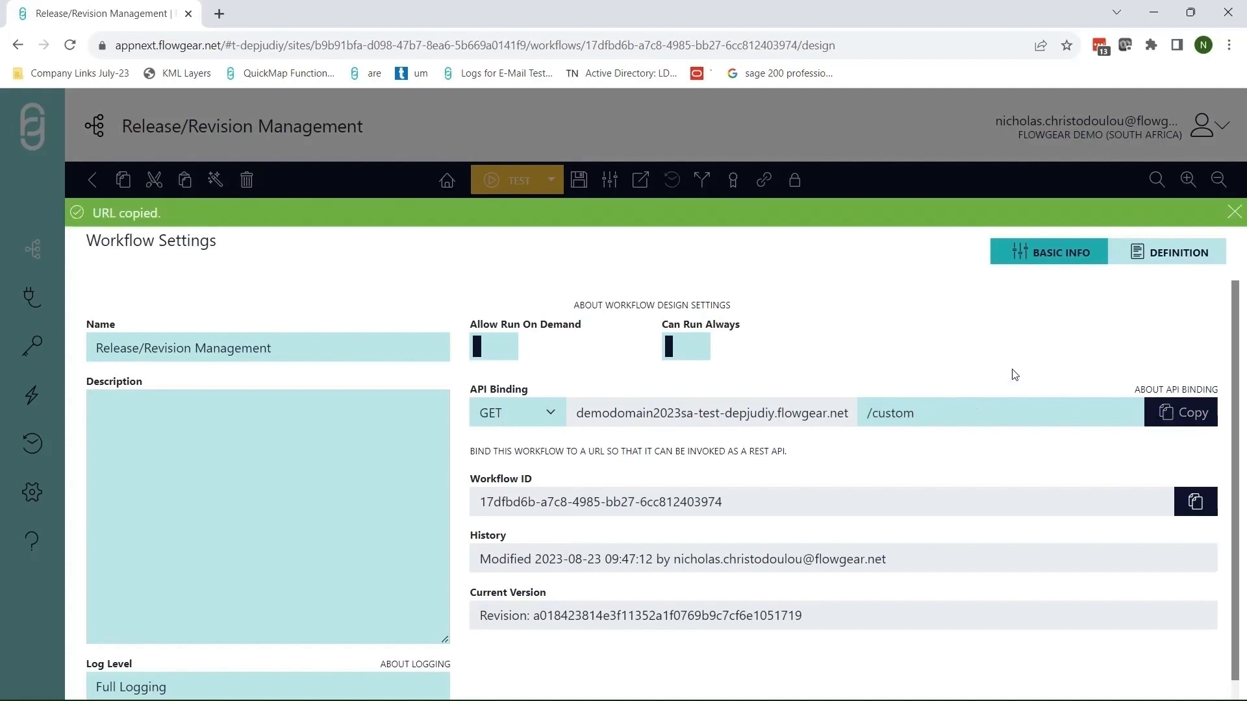
pyautogui.click(428, 46)
pyautogui.hotkey('ctrl', 'v')
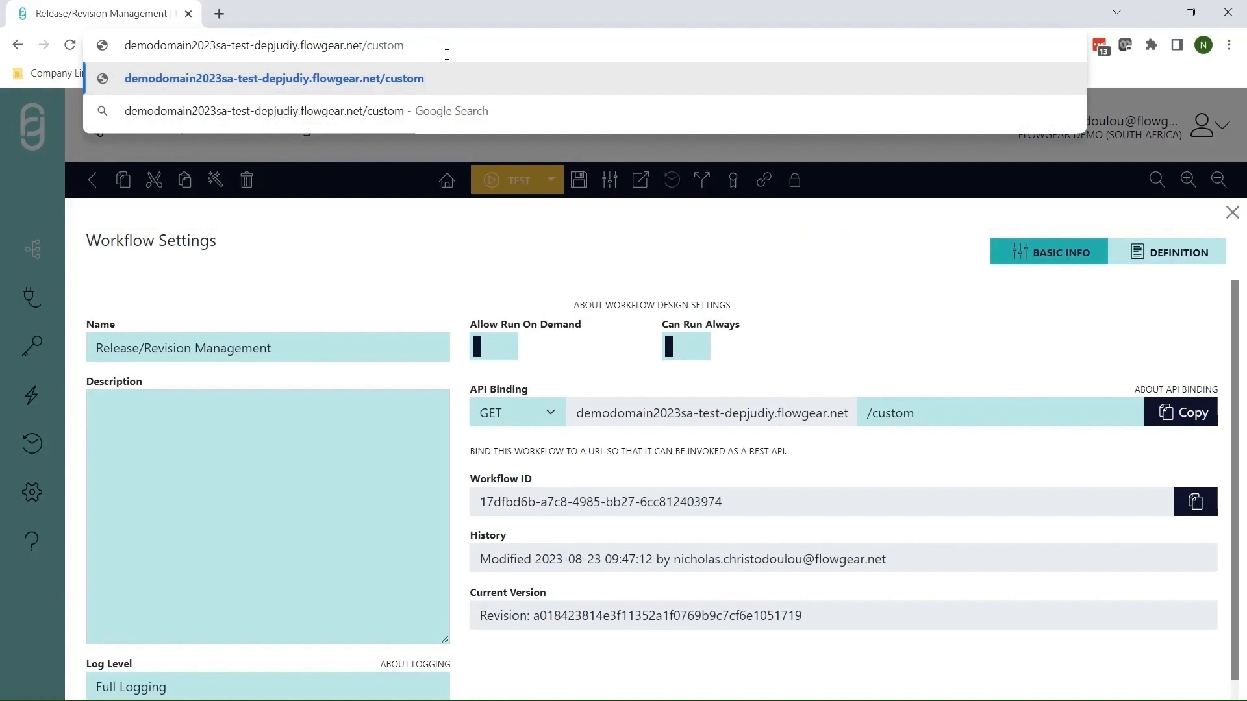
pyautogui.hotkey('ctrl', 'a')
pyautogui.press('BackSpace')
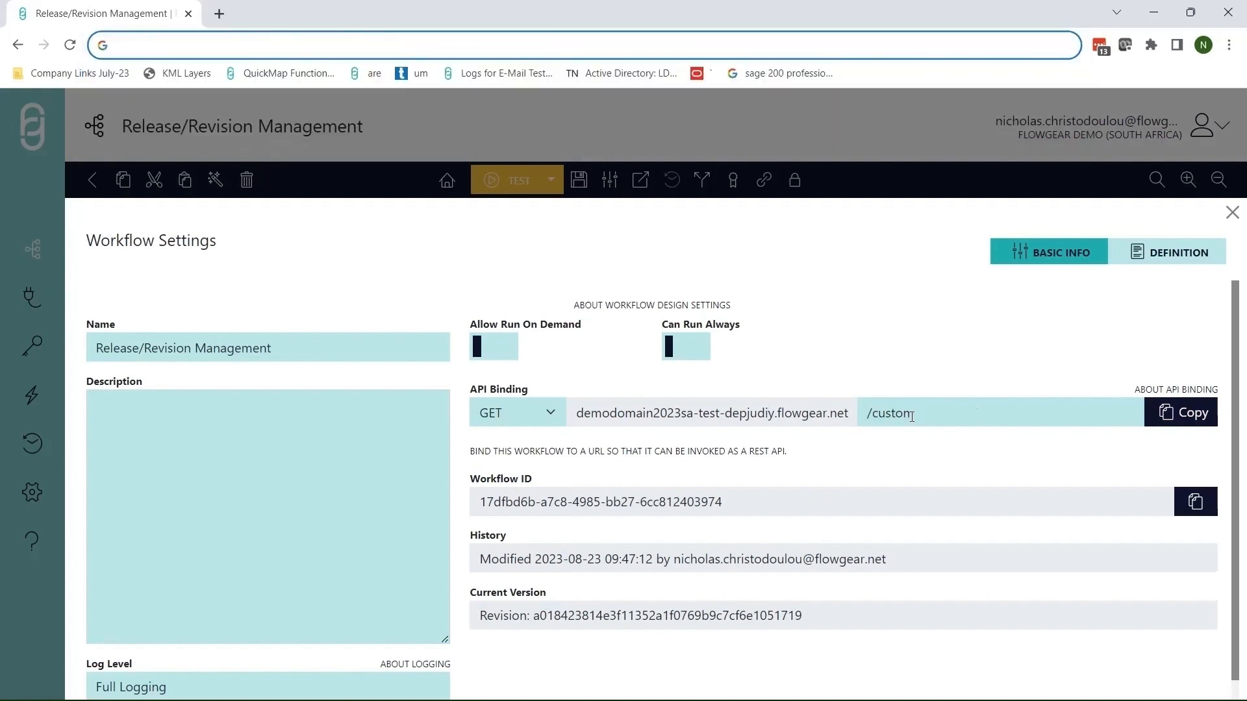
pyautogui.moveTo(866, 413); pyautogui.dragTo(911, 416)
pyautogui.press('BackSpace')
pyautogui.click(545, 412)
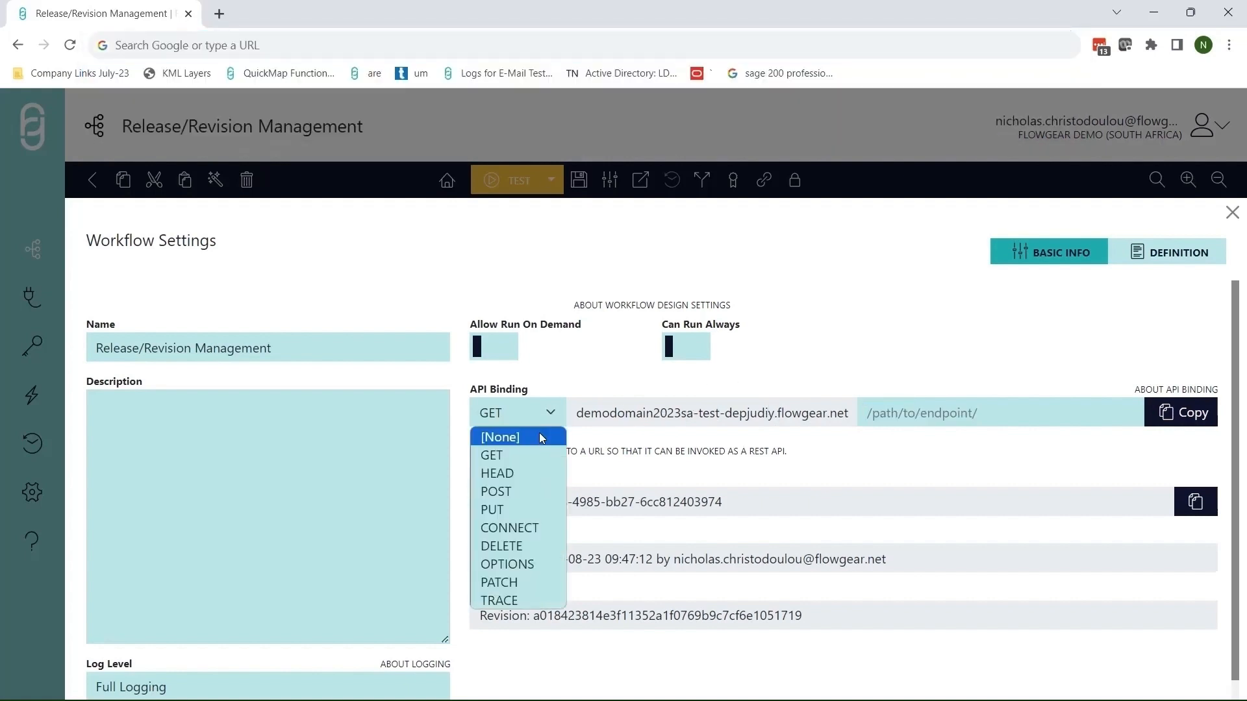
pyautogui.click(539, 432)
pyautogui.click(646, 137)
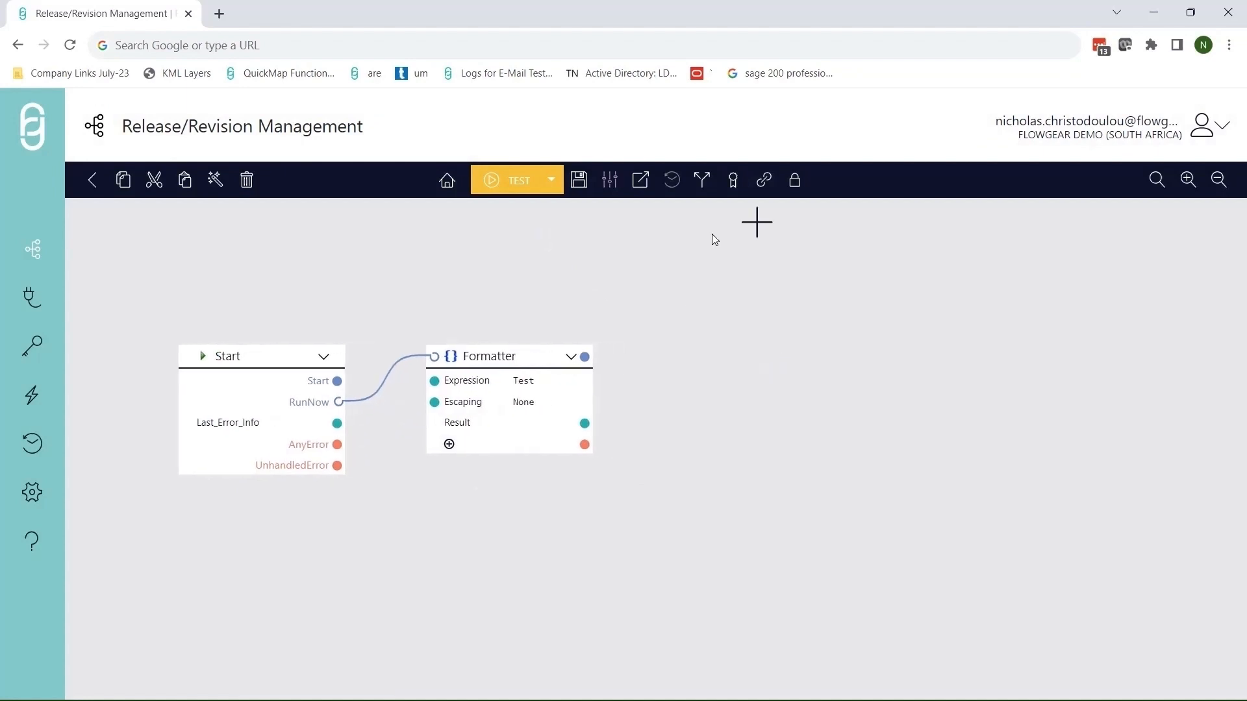
# Show the revision history's four commits and preview the earliest revision in a new tab.
pyautogui.click(706, 187)
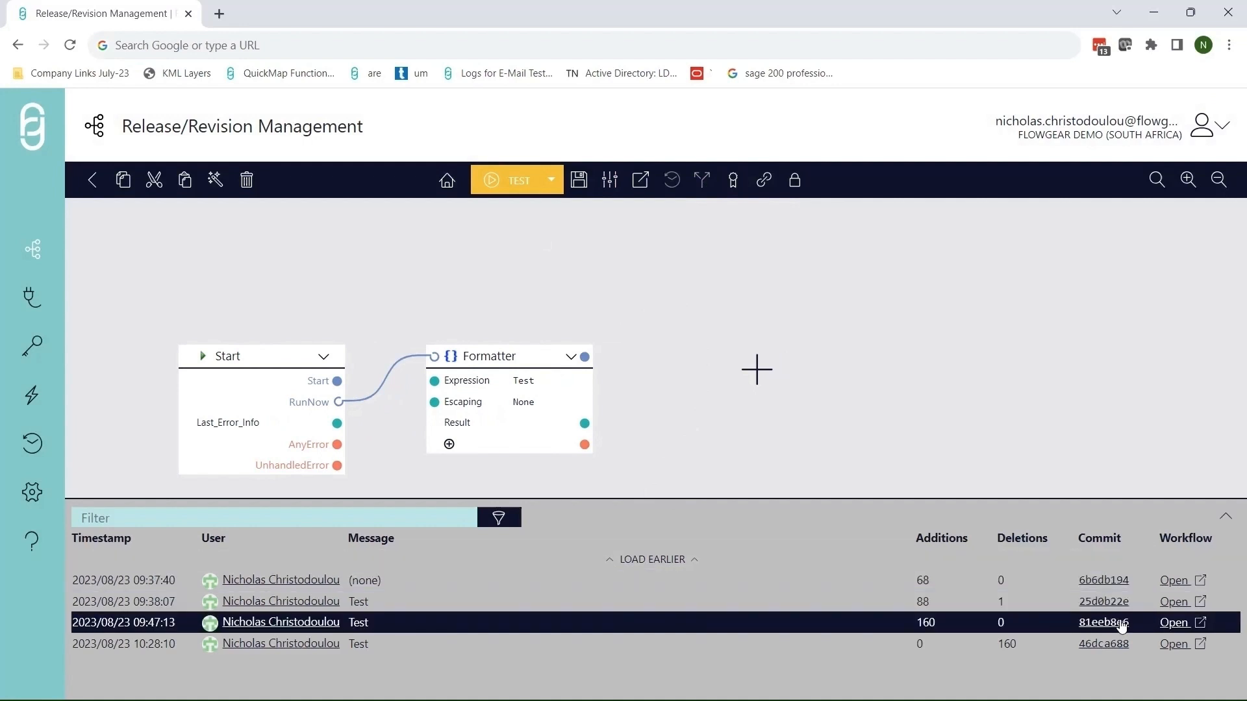
pyautogui.click(1174, 580)
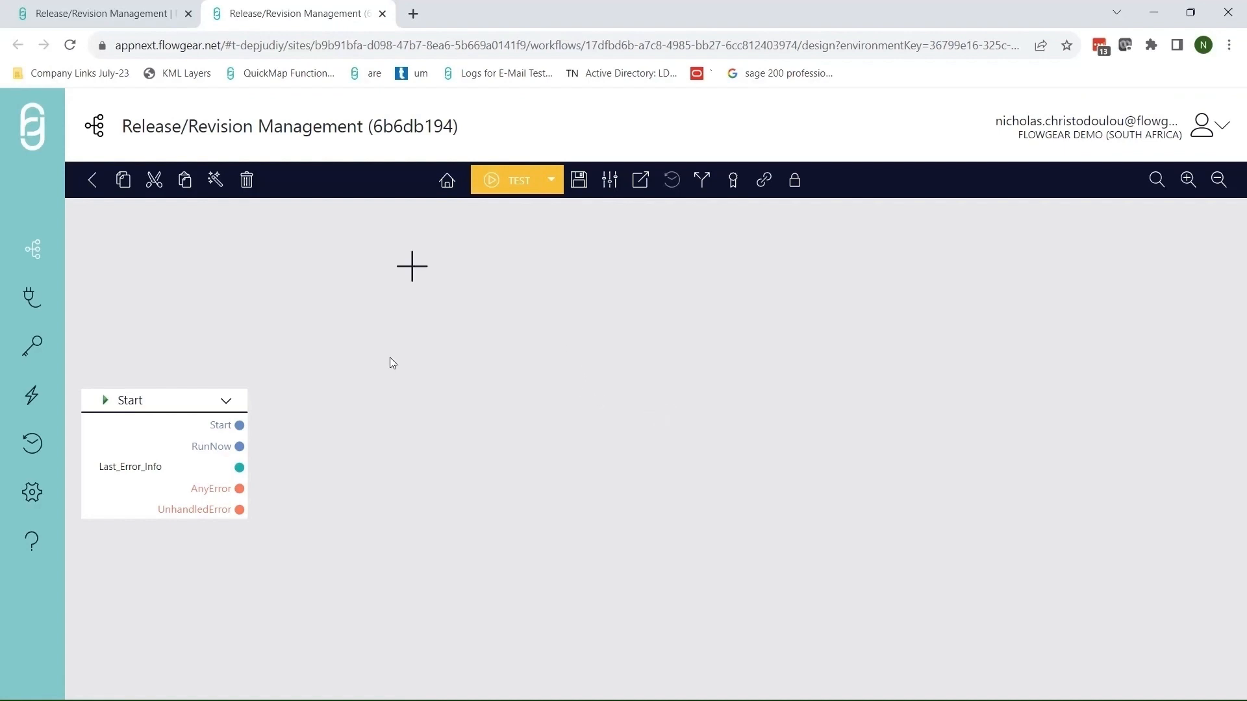
pyautogui.click(382, 14)
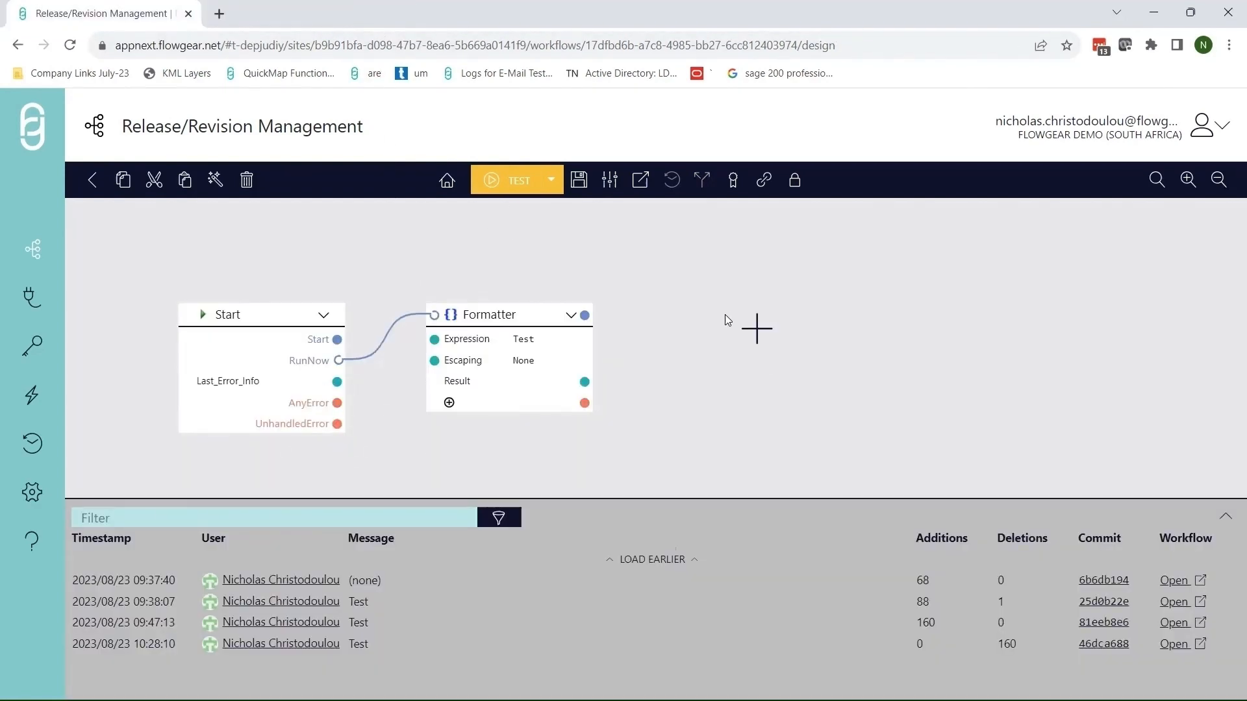
# From the Promote Workflow panel, save the workflow with change message 'Test'.
pyautogui.click(733, 191)
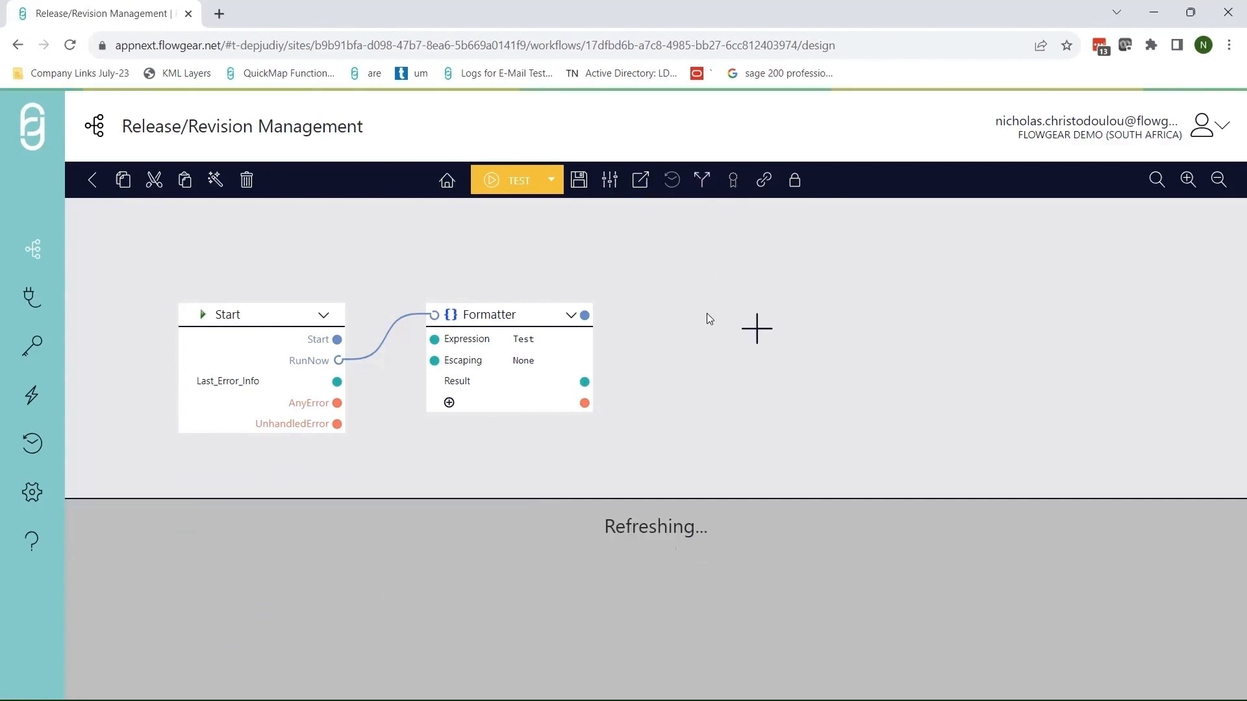
pyautogui.moveTo(706, 314); pyautogui.dragTo(713, 297)
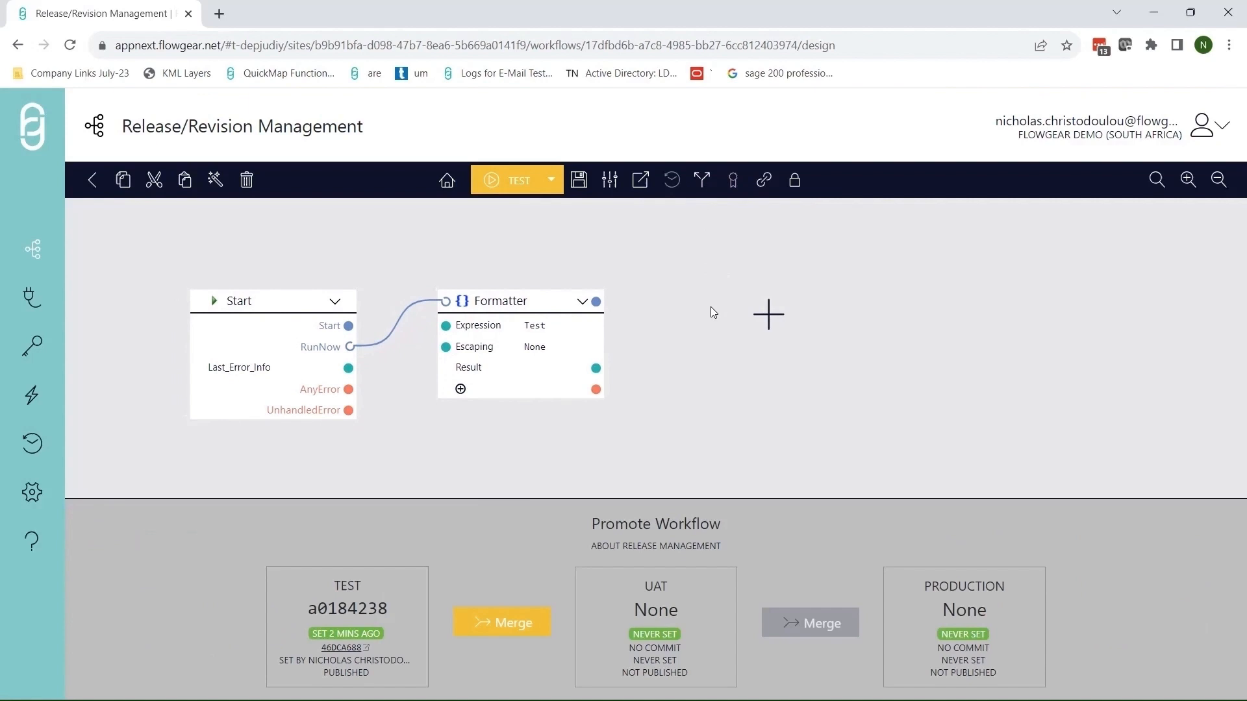
pyautogui.moveTo(711, 297); pyautogui.dragTo(717, 304)
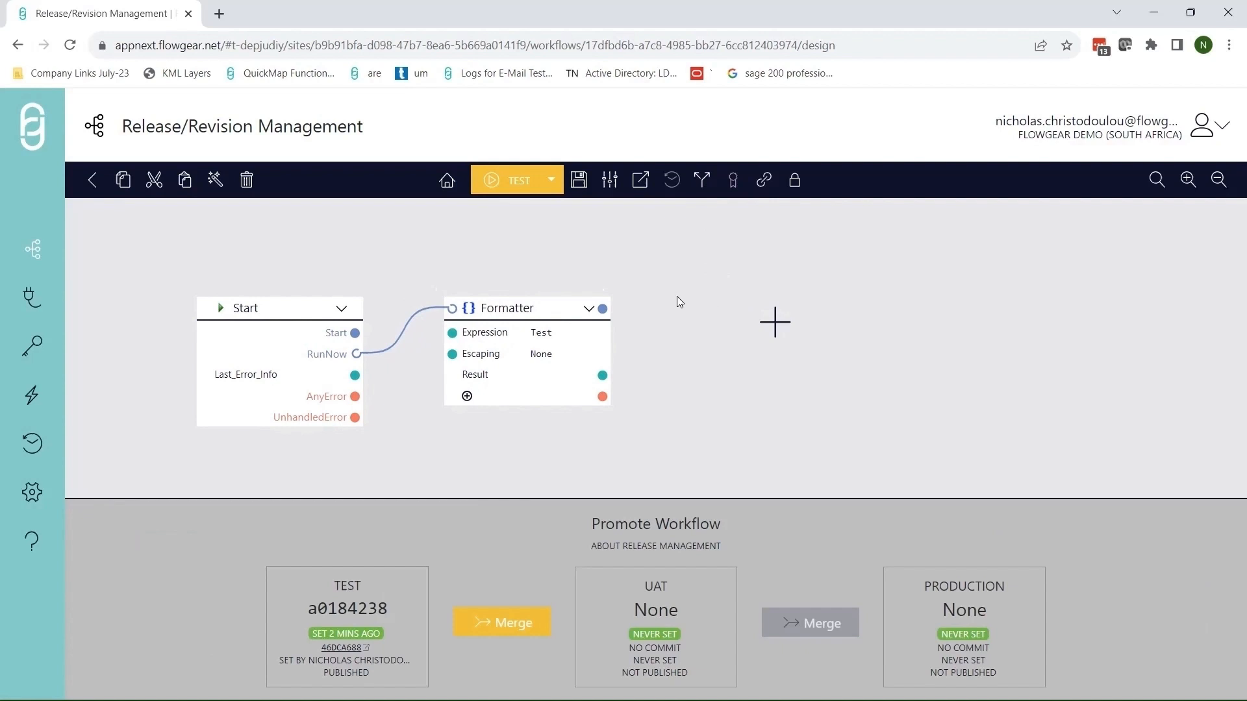
pyautogui.click(579, 180)
pyautogui.write('Test')
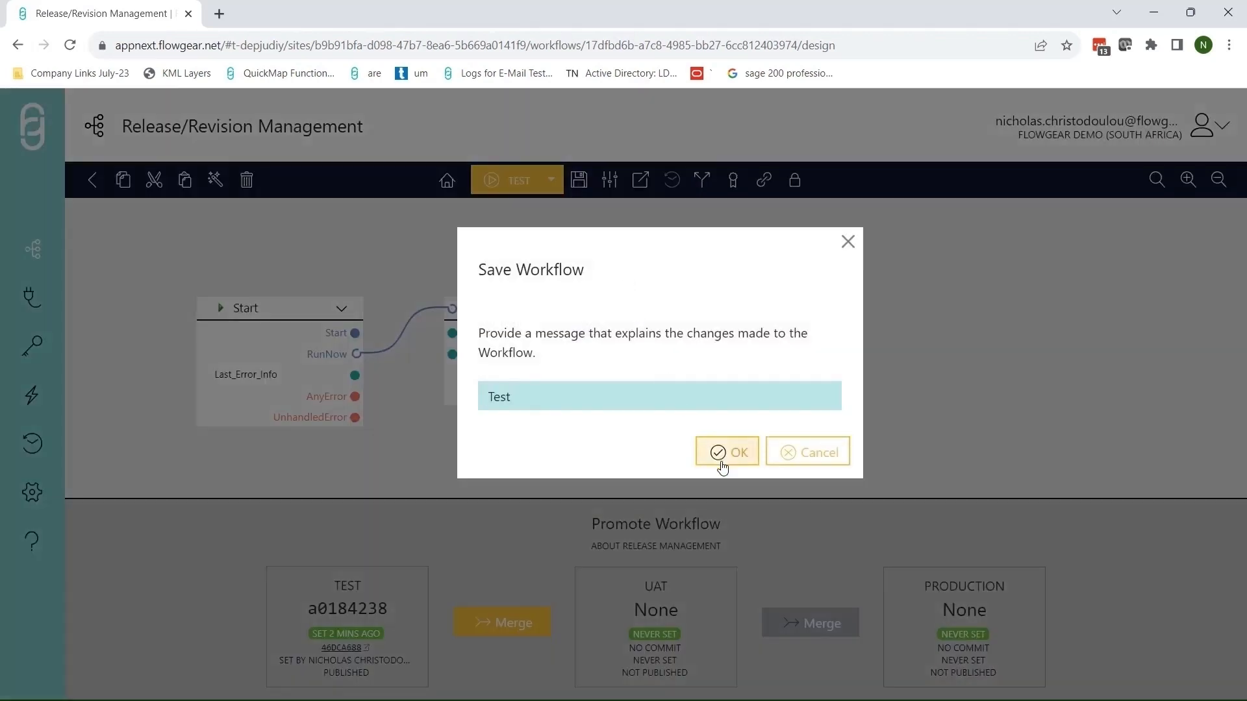
pyautogui.click(721, 452)
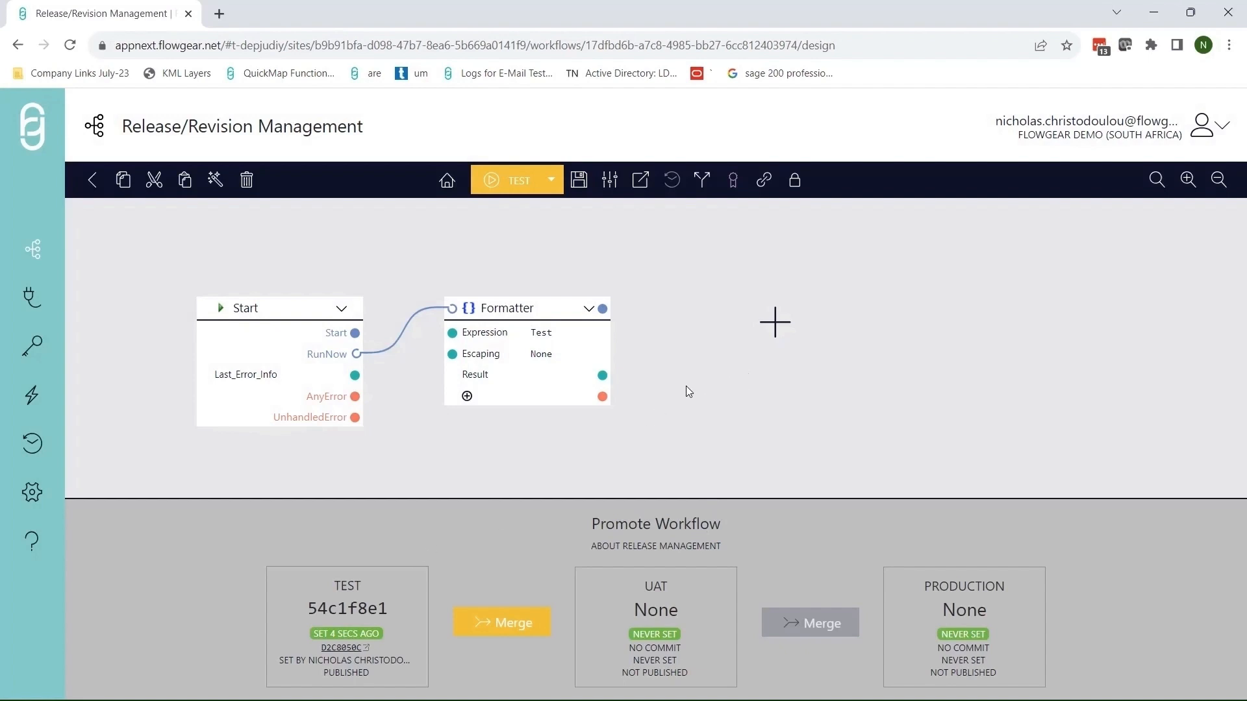
# Review commit 54c1f8e1's diff adding HttpBinding method and URL pattern lines, then return to Flowgear.
pyautogui.click(340, 648)
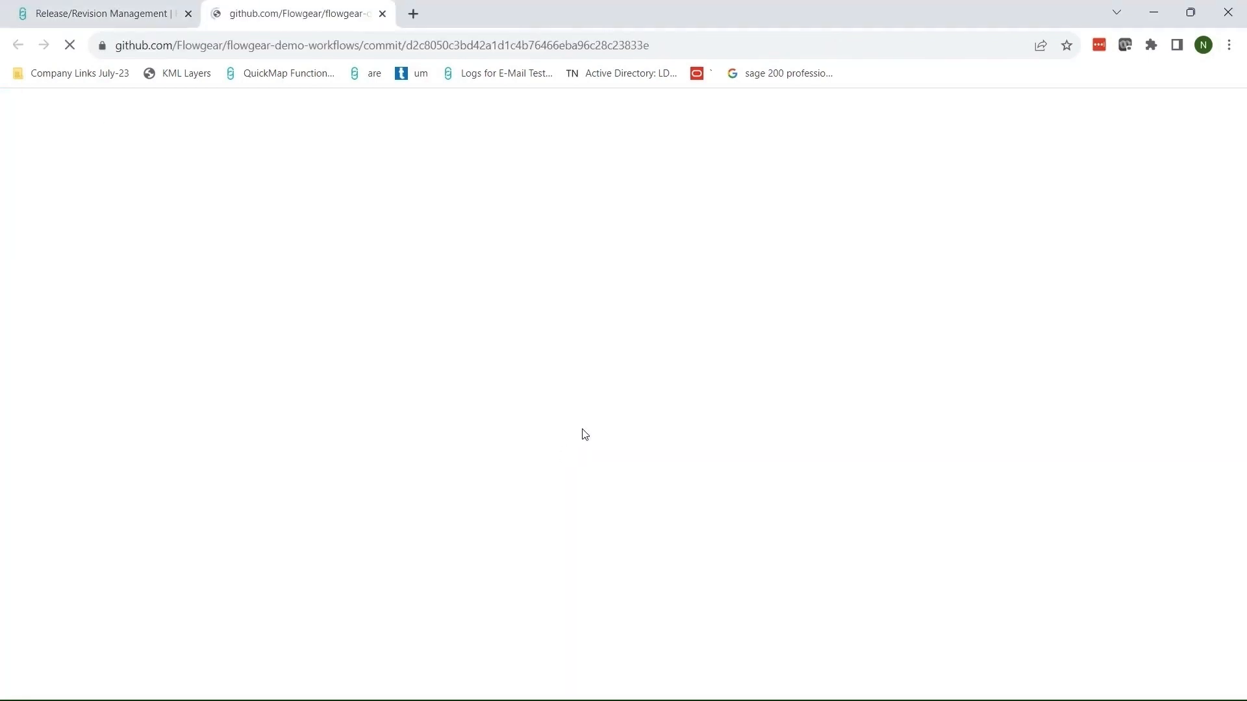
pyautogui.scroll(-4, 645, 479)
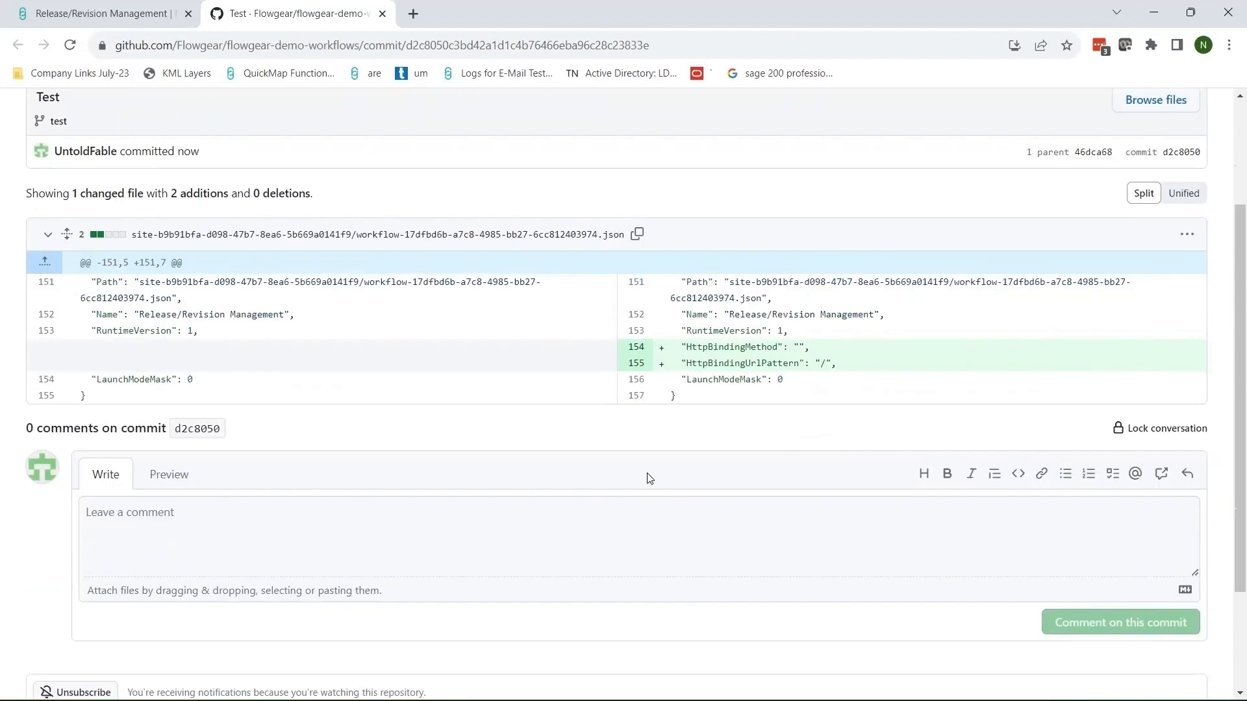
pyautogui.scroll(3, 652, 446)
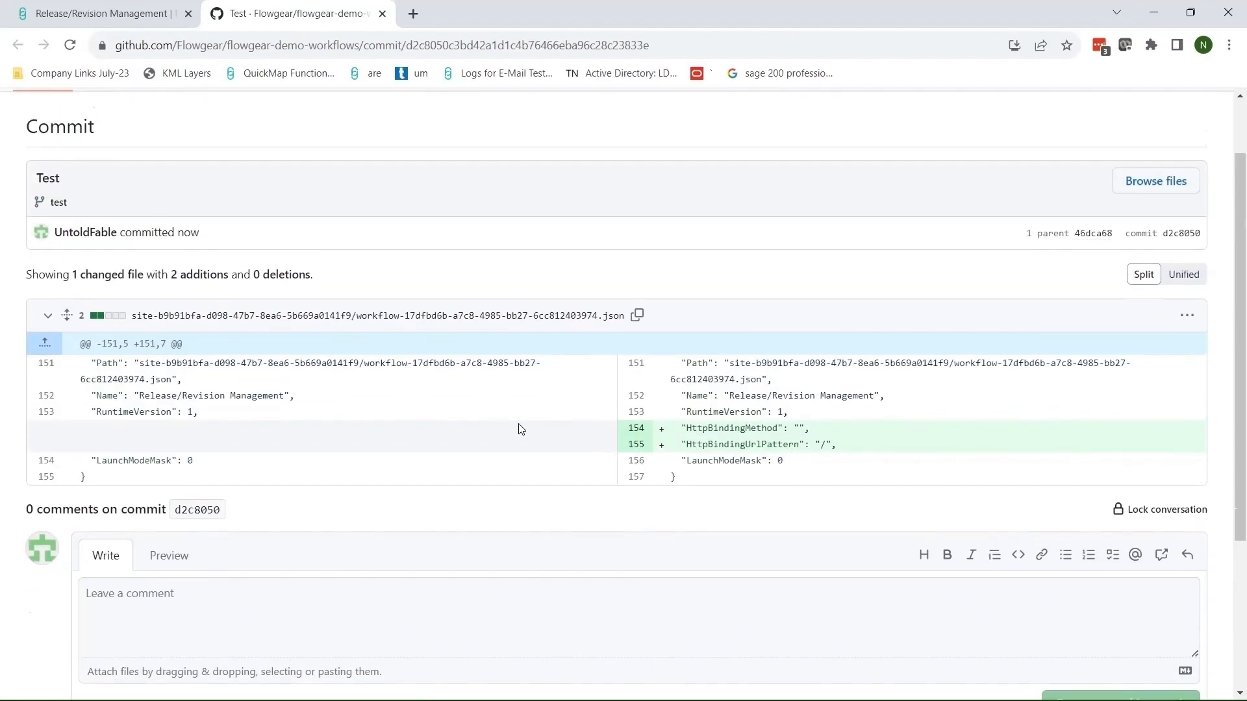
pyautogui.scroll(1, 519, 429)
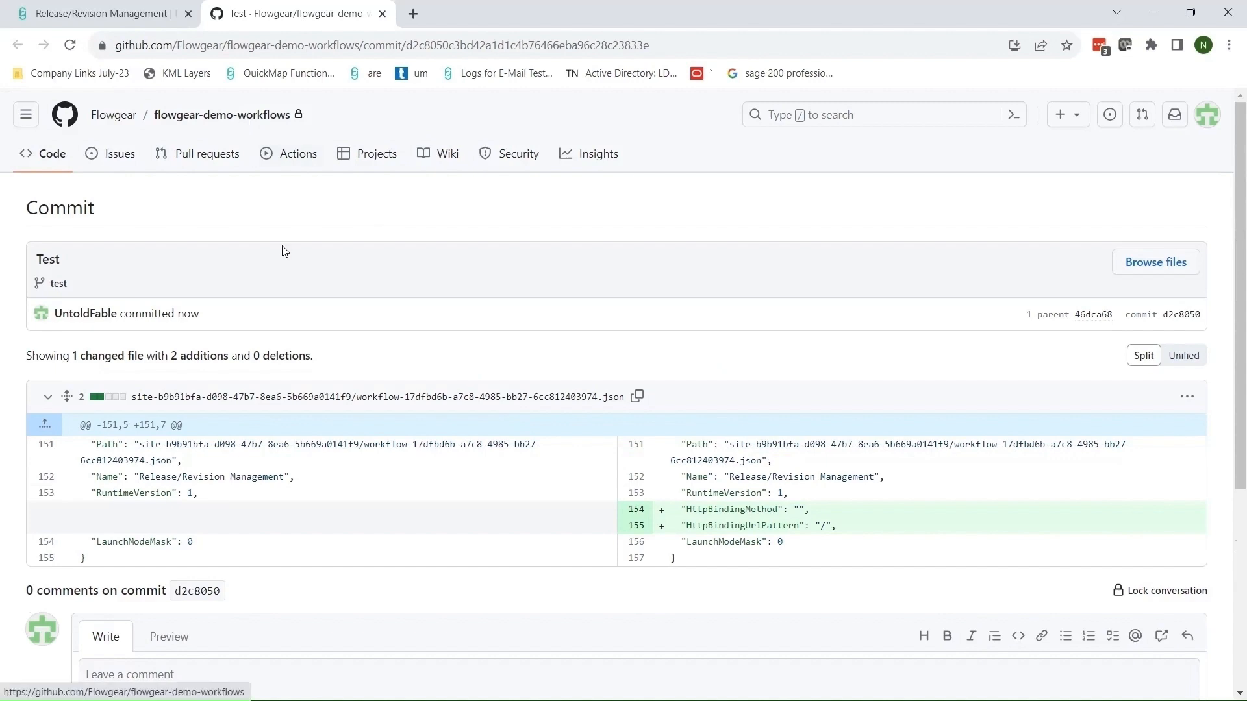
pyautogui.click(149, 14)
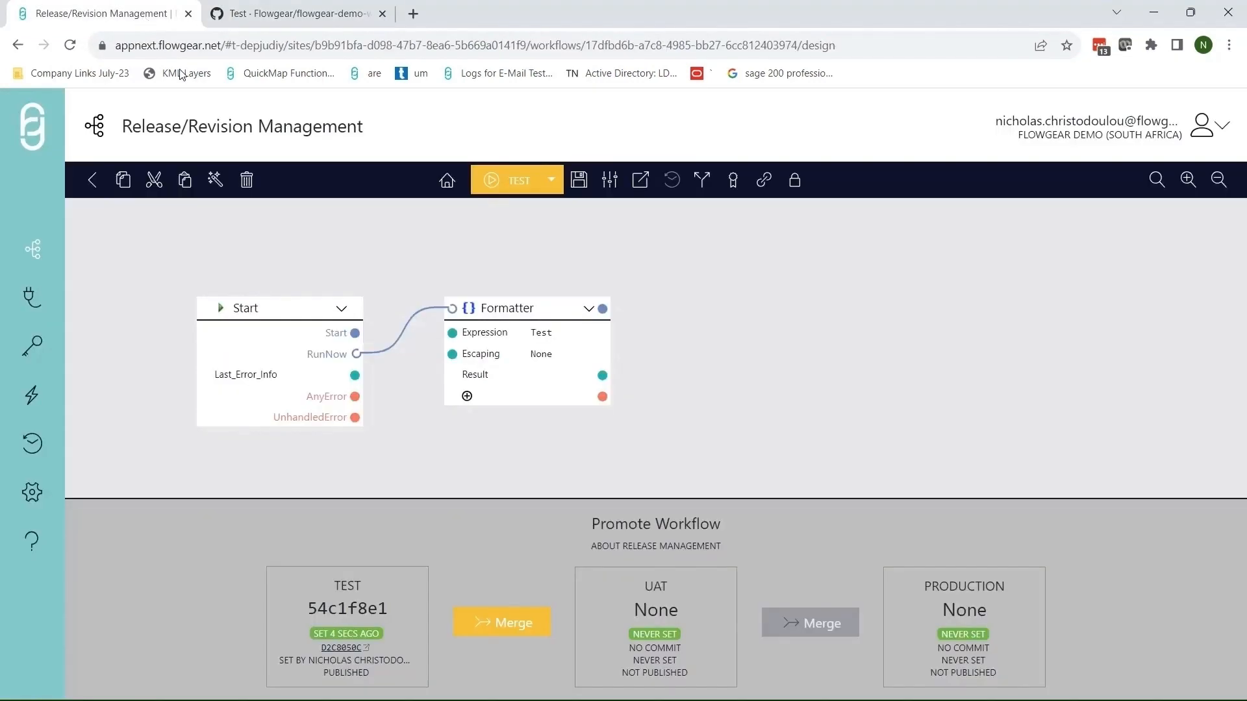